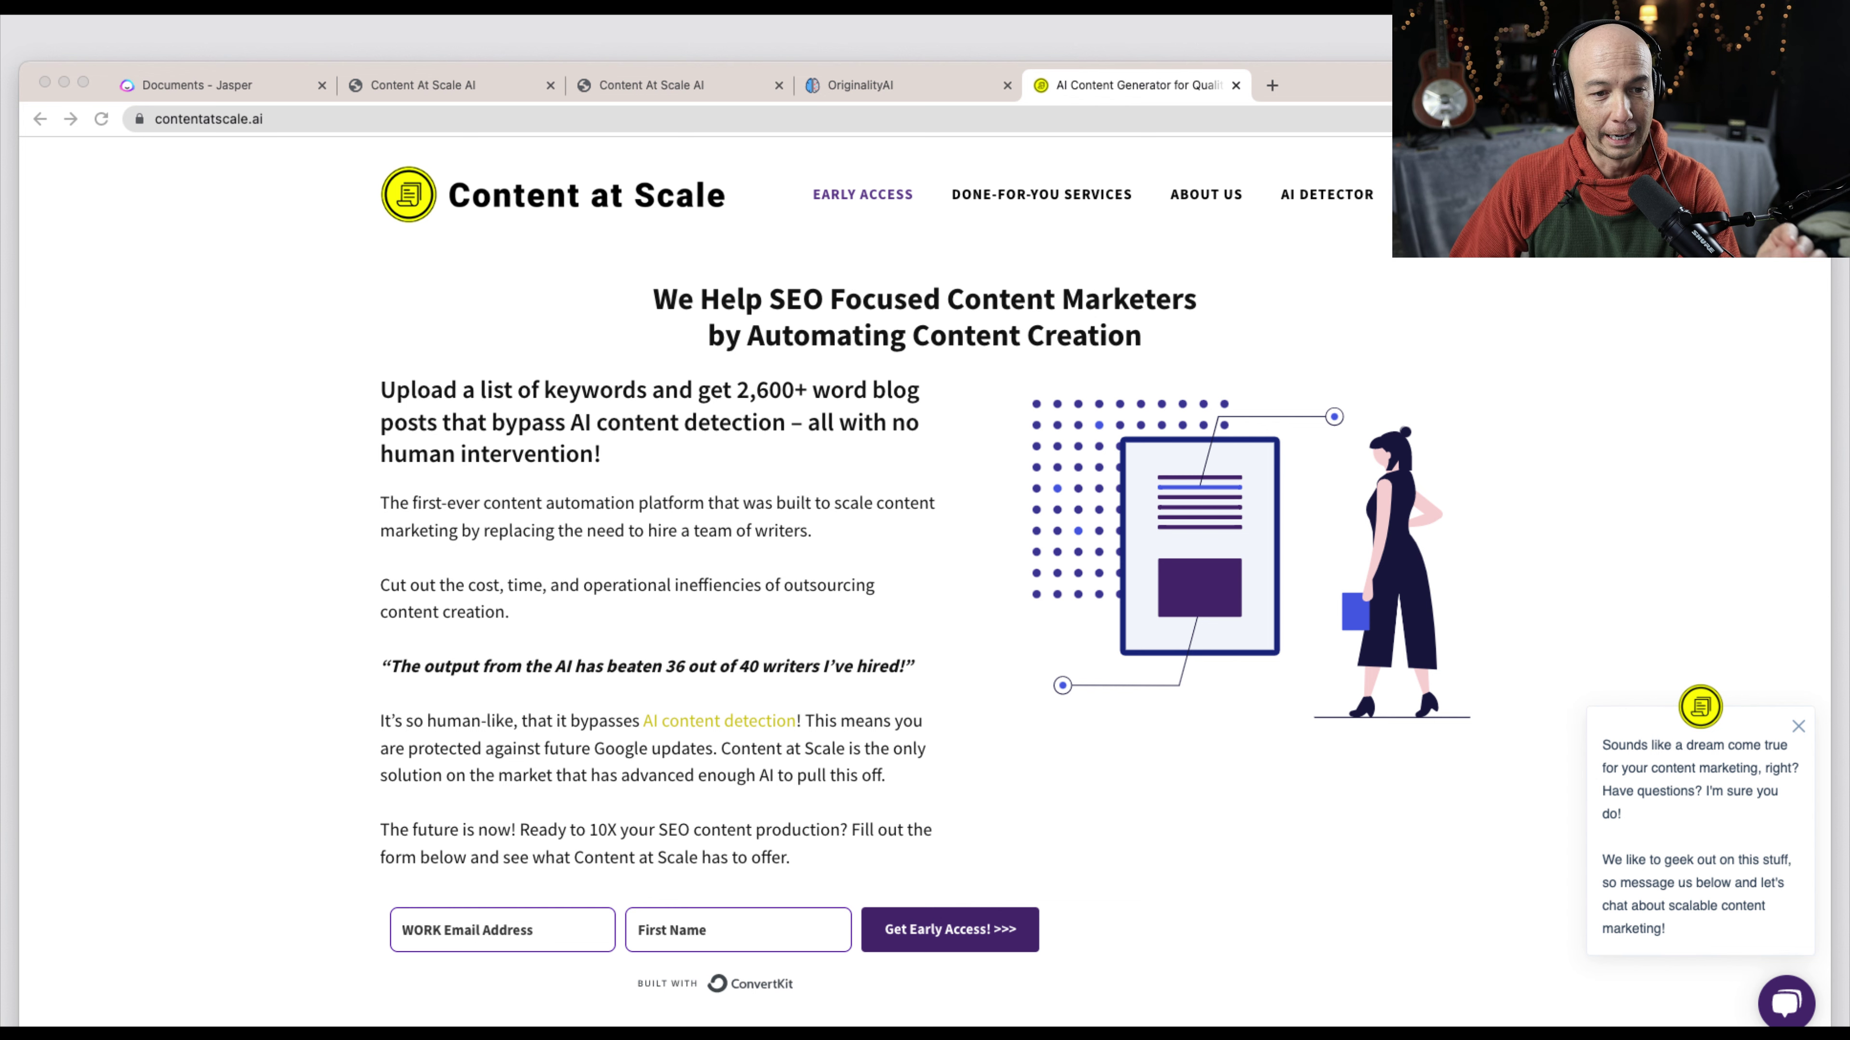
Highlight the no-human-intervention claim and 2,600+ word count, then show the Niche Site Project's 2 posts
left_click(537, 566)
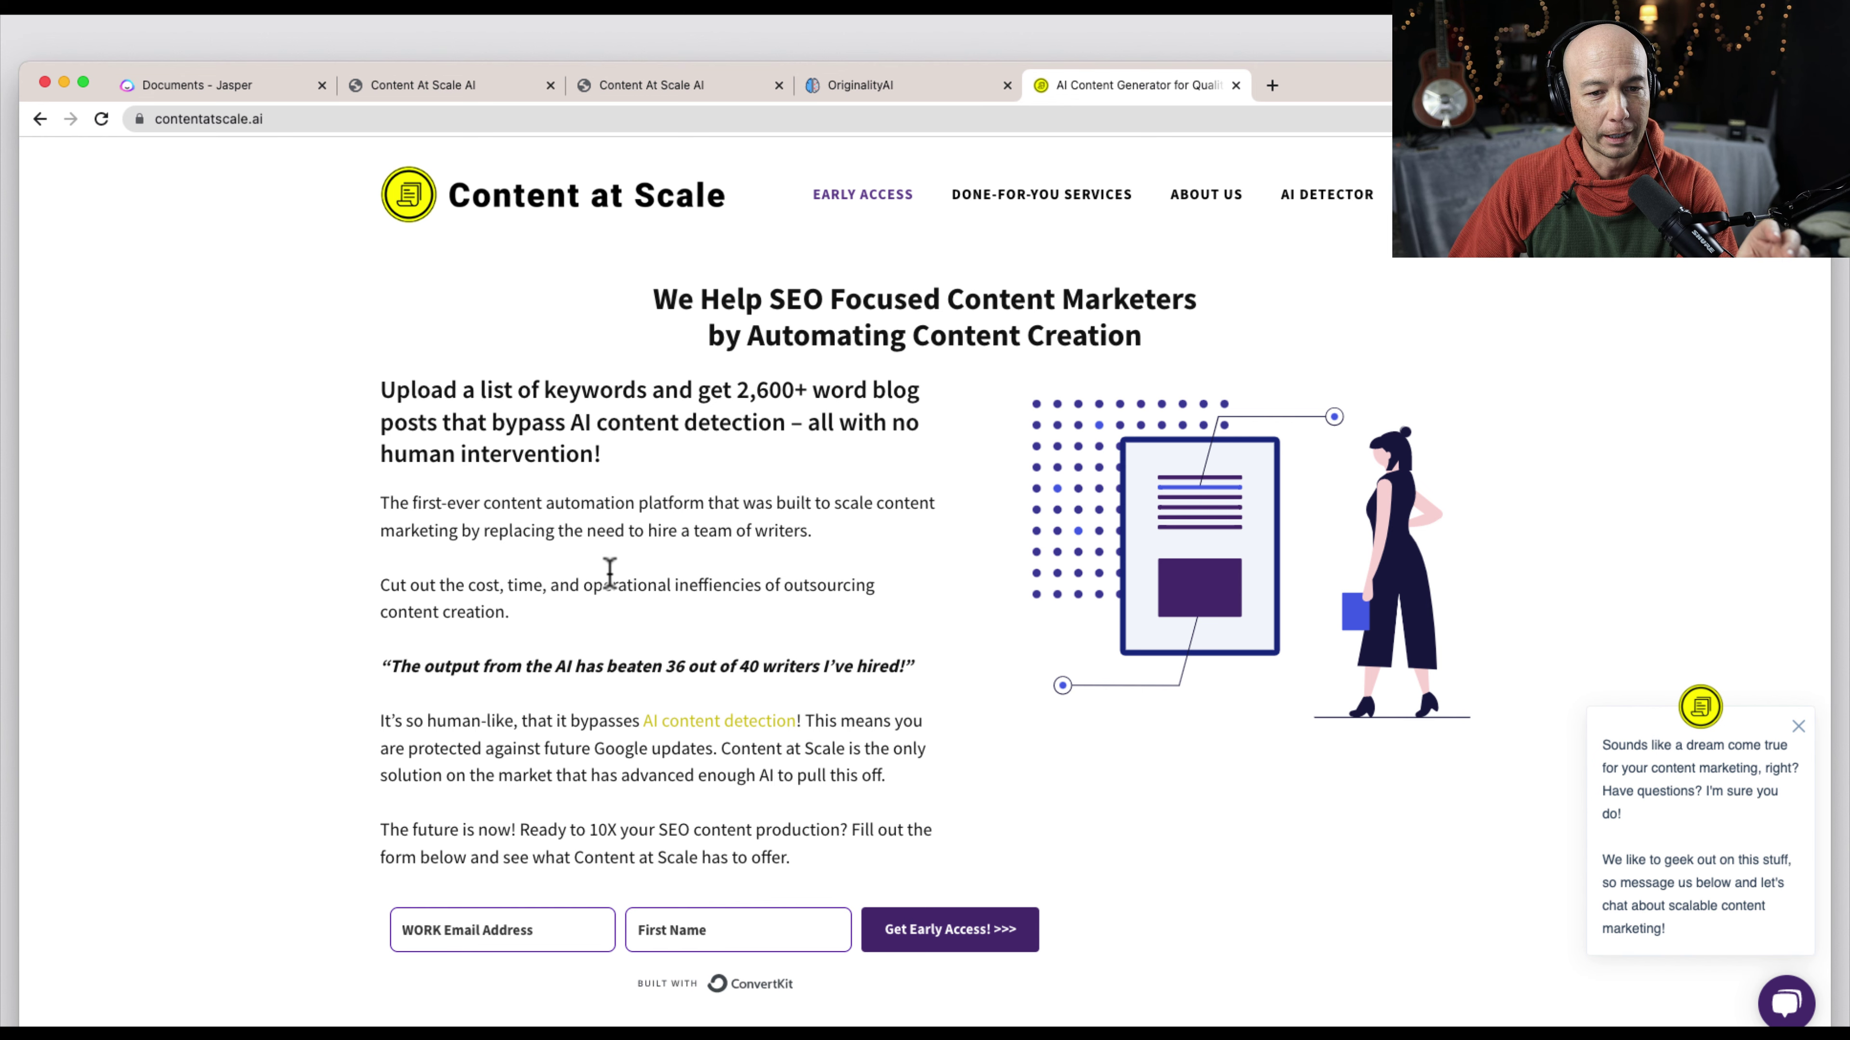
left_click_drag(807, 422, 825, 447)
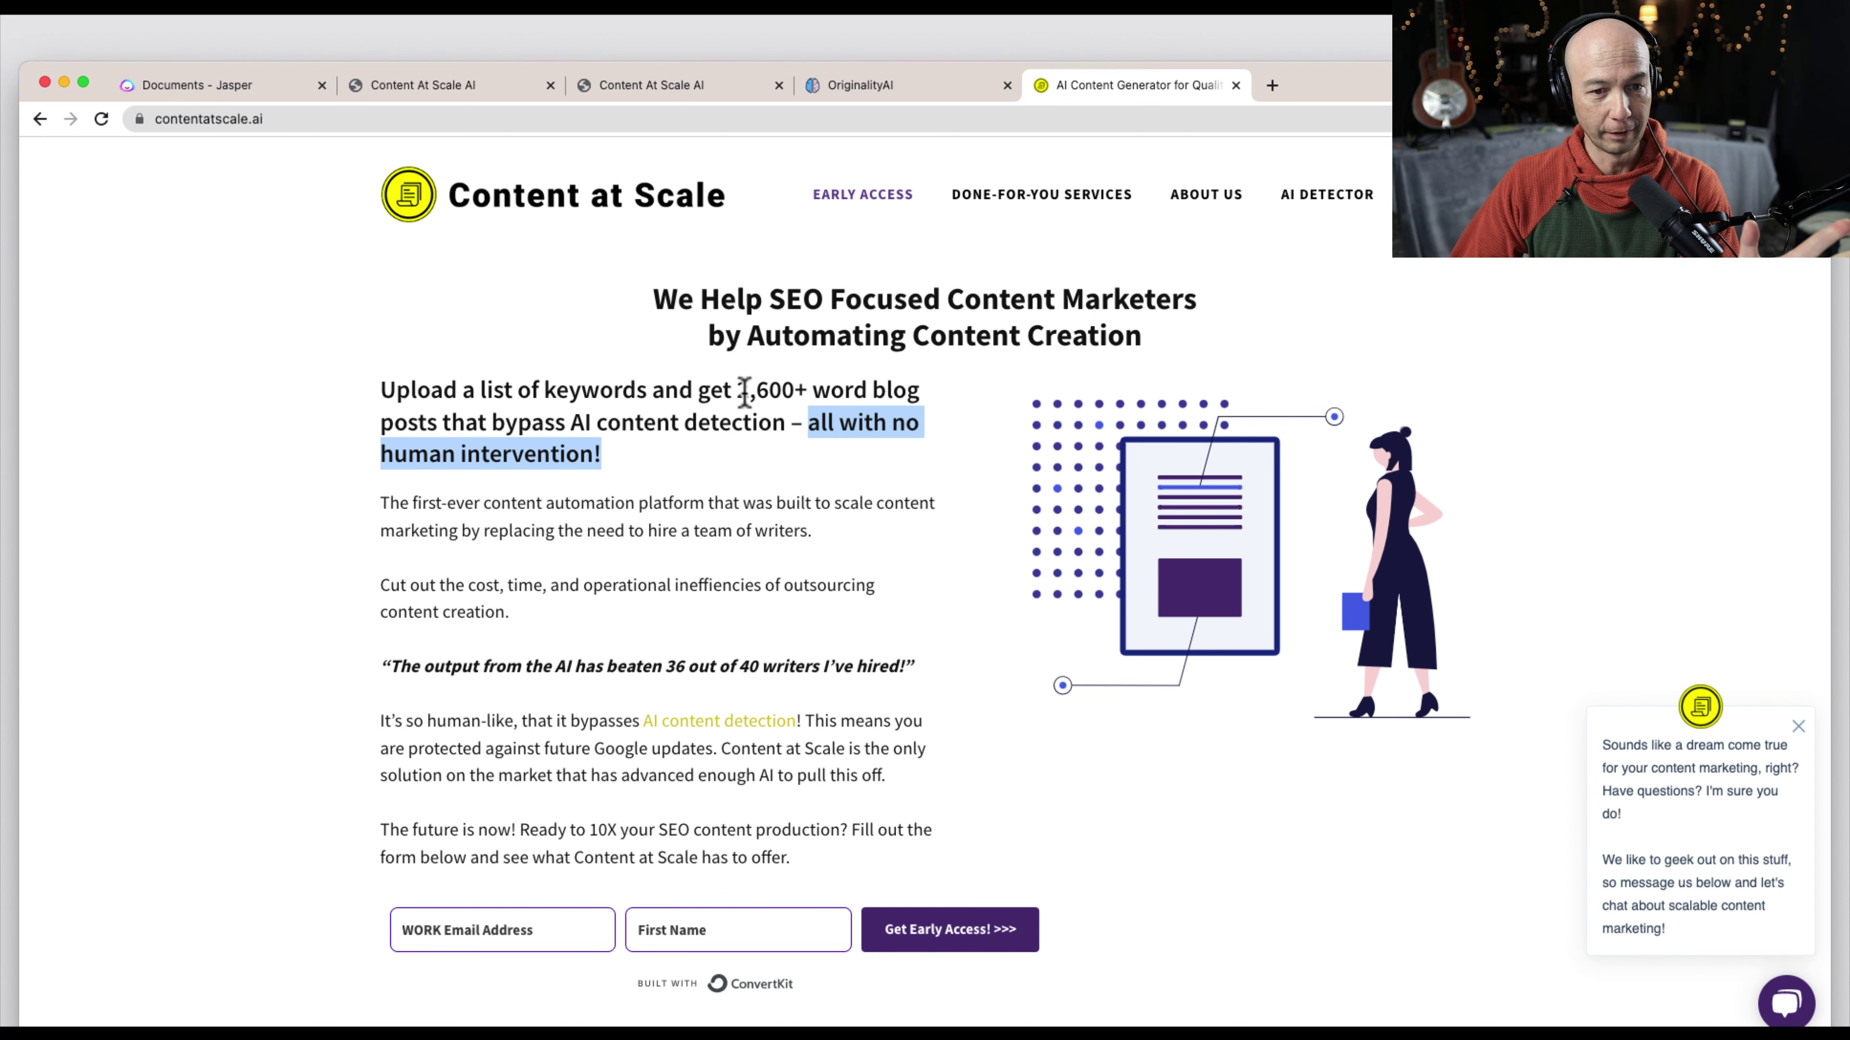
left_click_drag(737, 390, 804, 389)
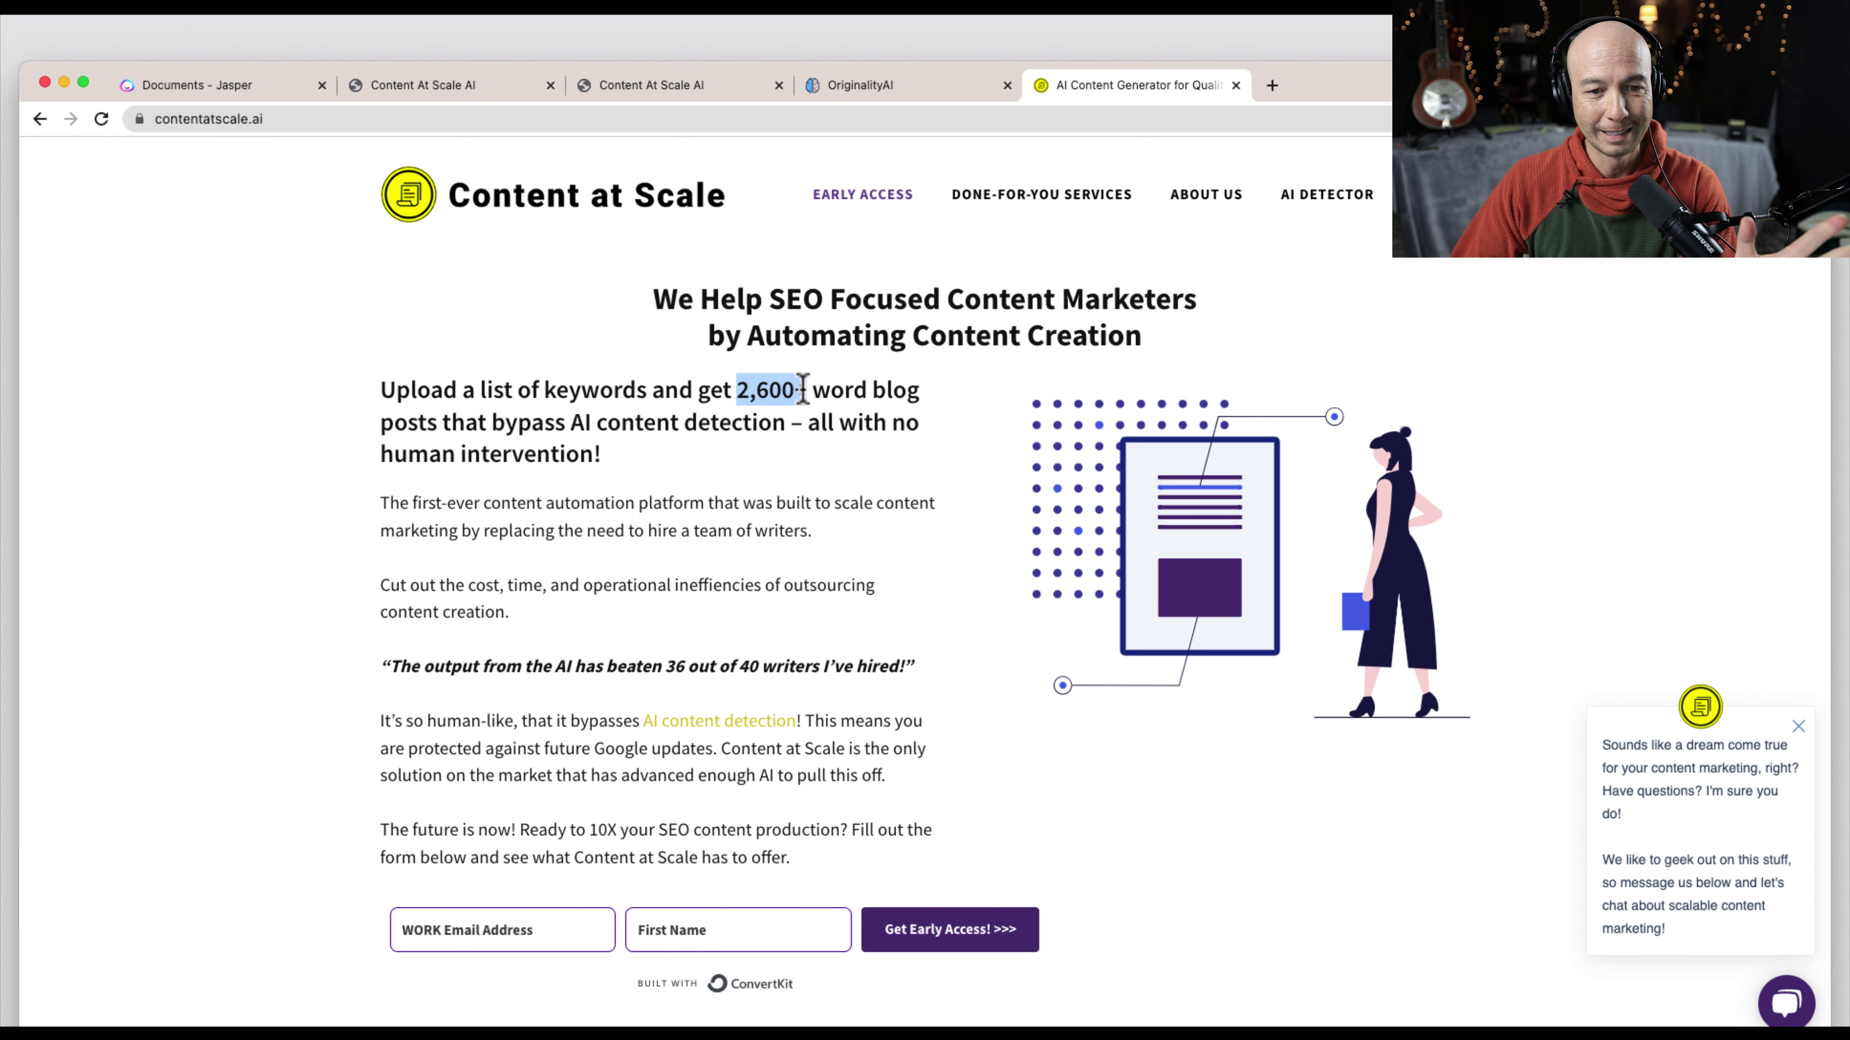
left_click(506, 523)
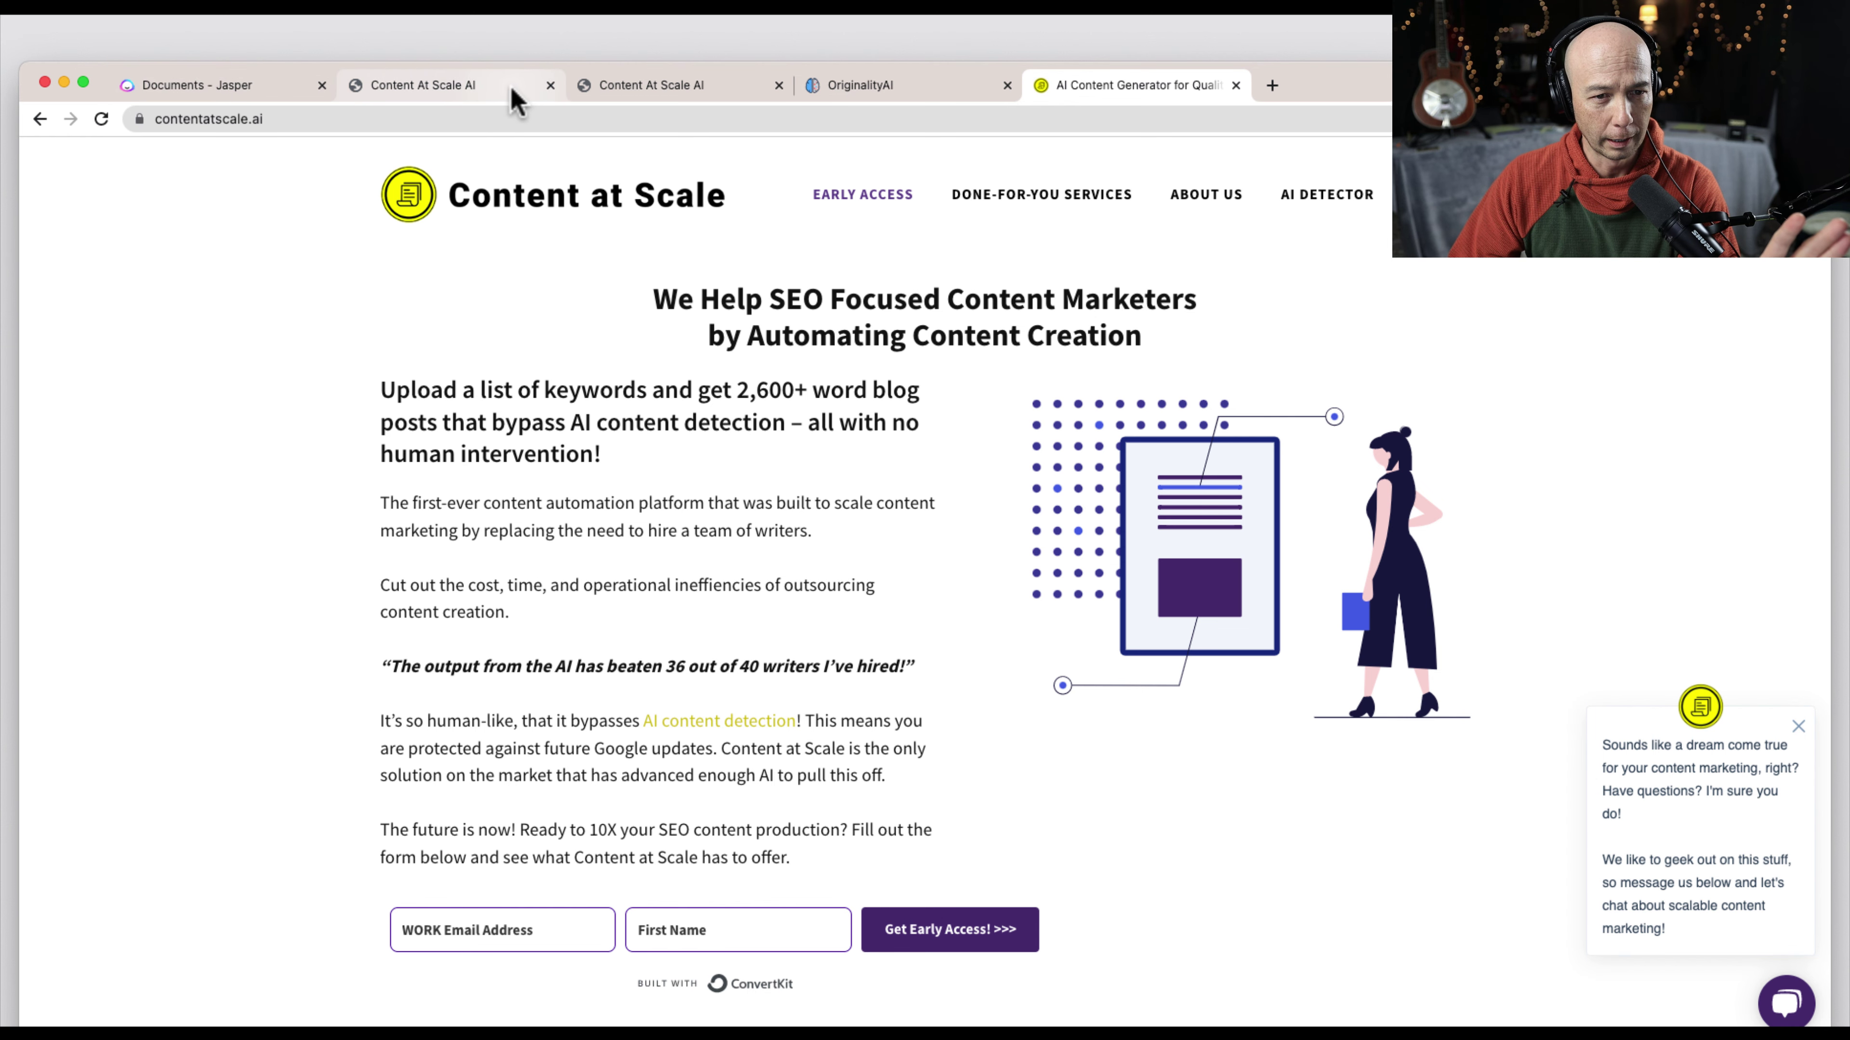
left_click(666, 84)
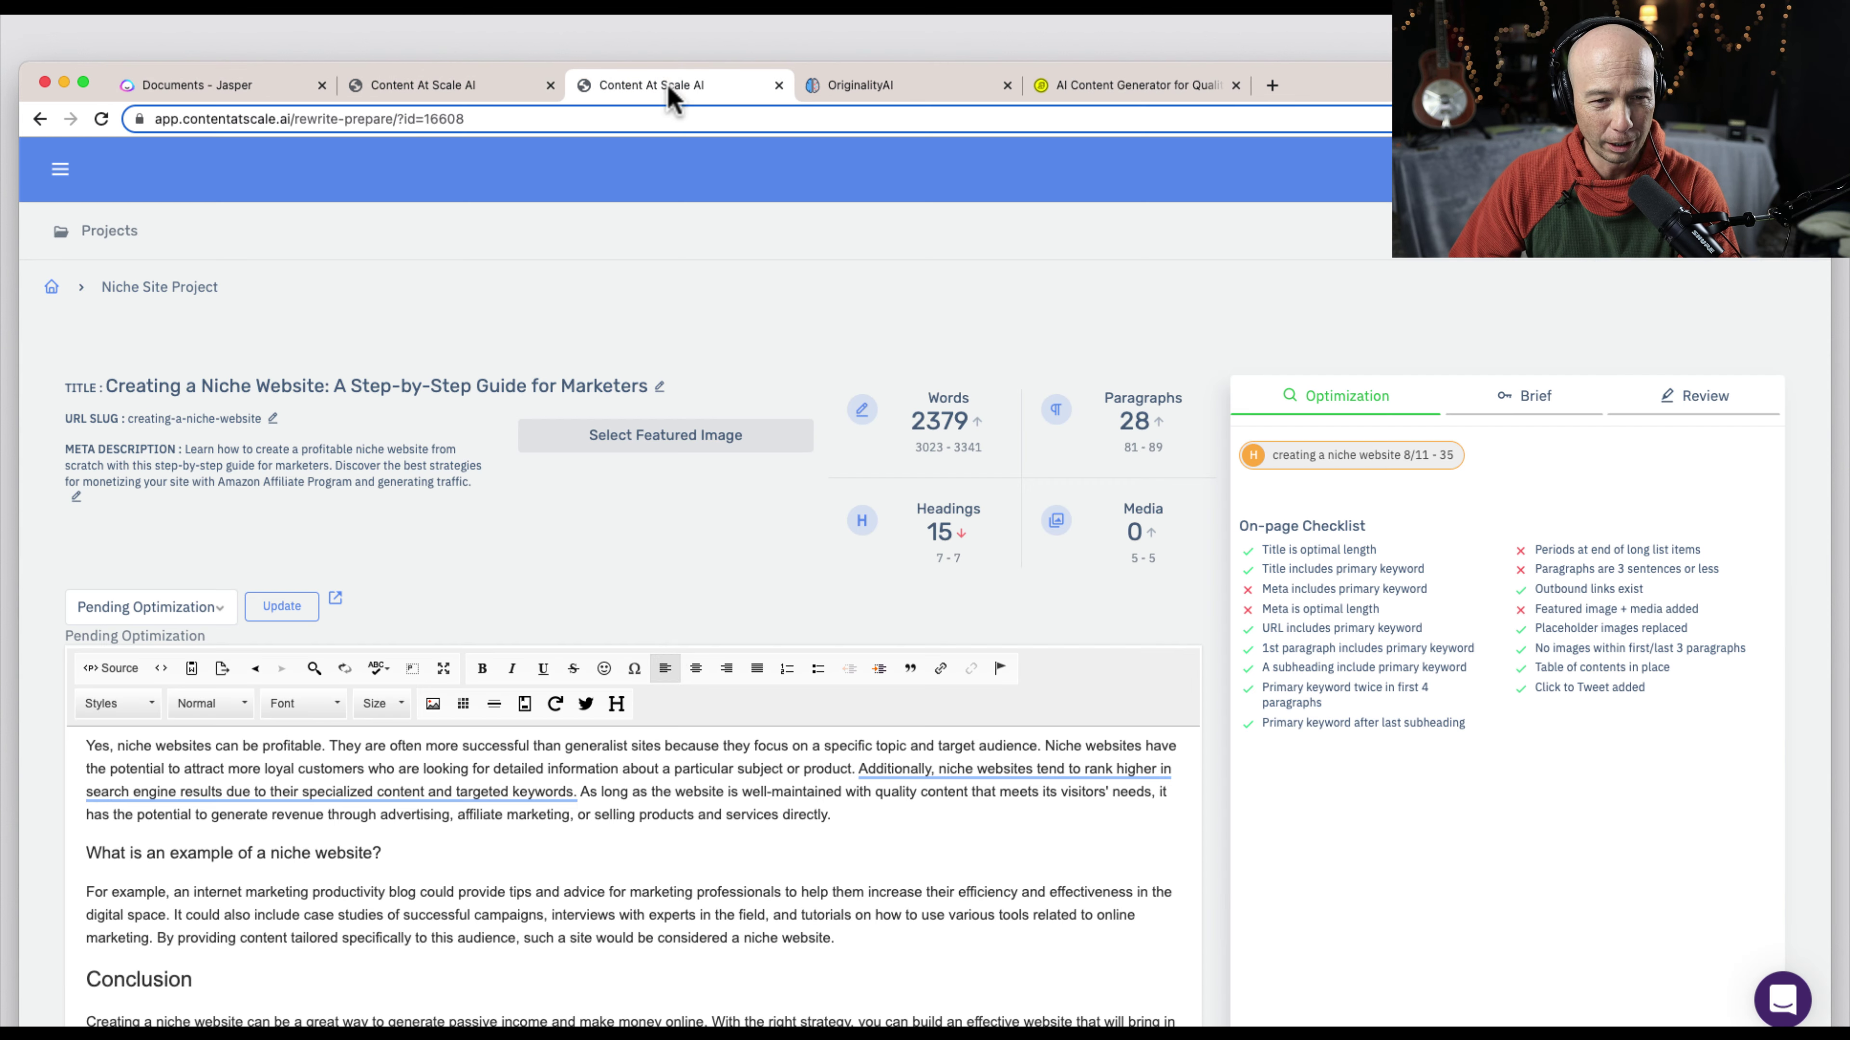
left_click(456, 97)
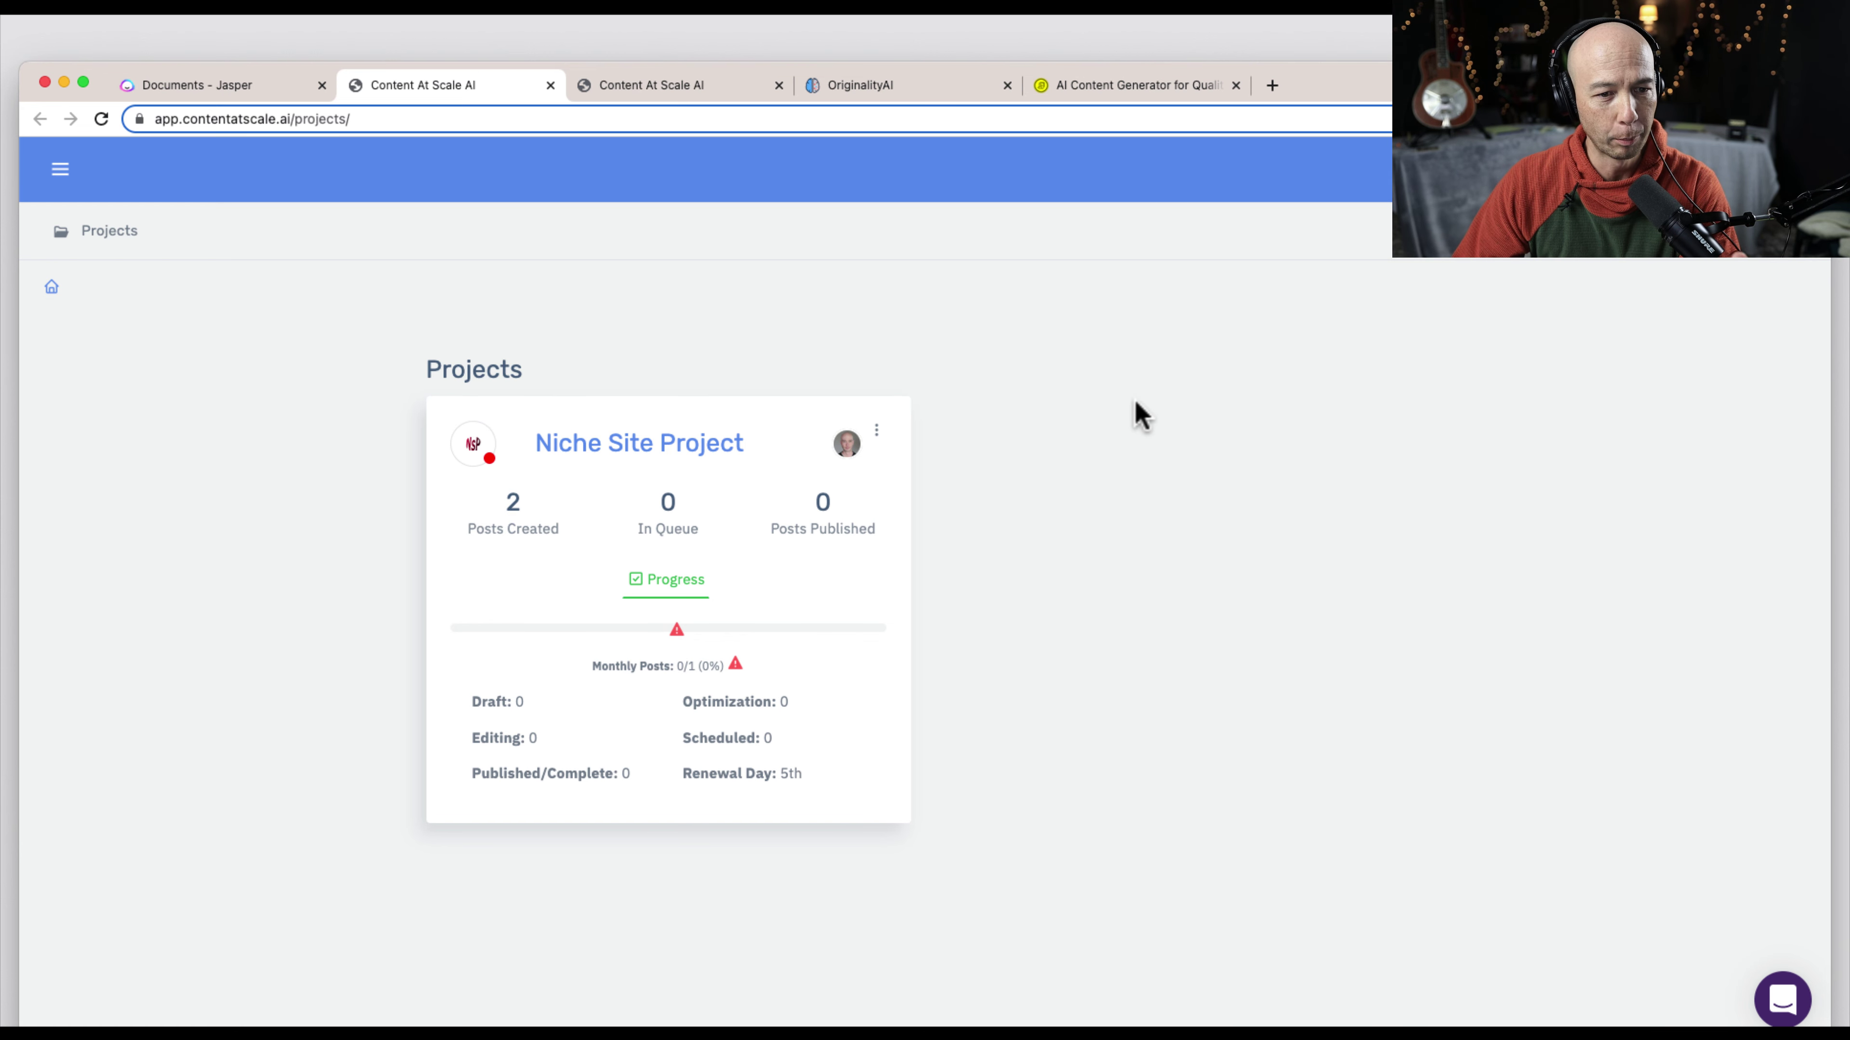
Open the Creating a Niche Website document in Jasper and highlight its content brief
left_click(240, 89)
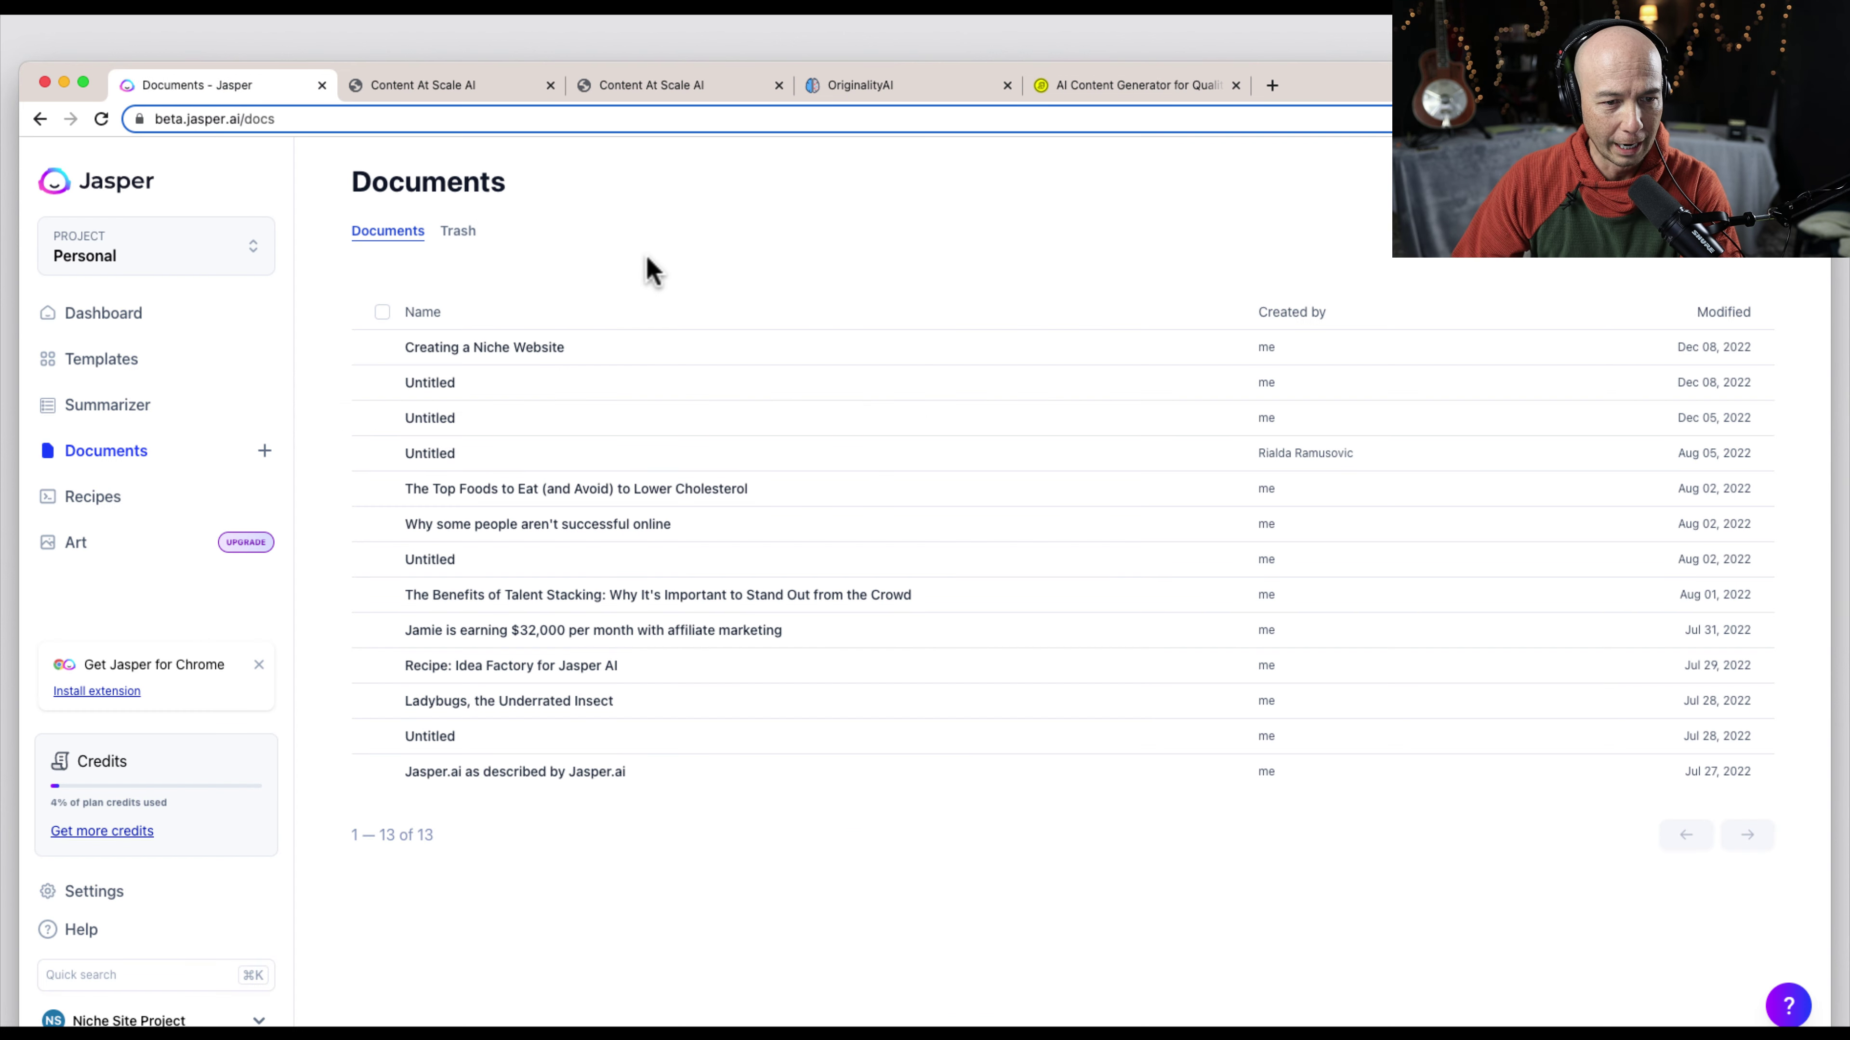
left_click(482, 353)
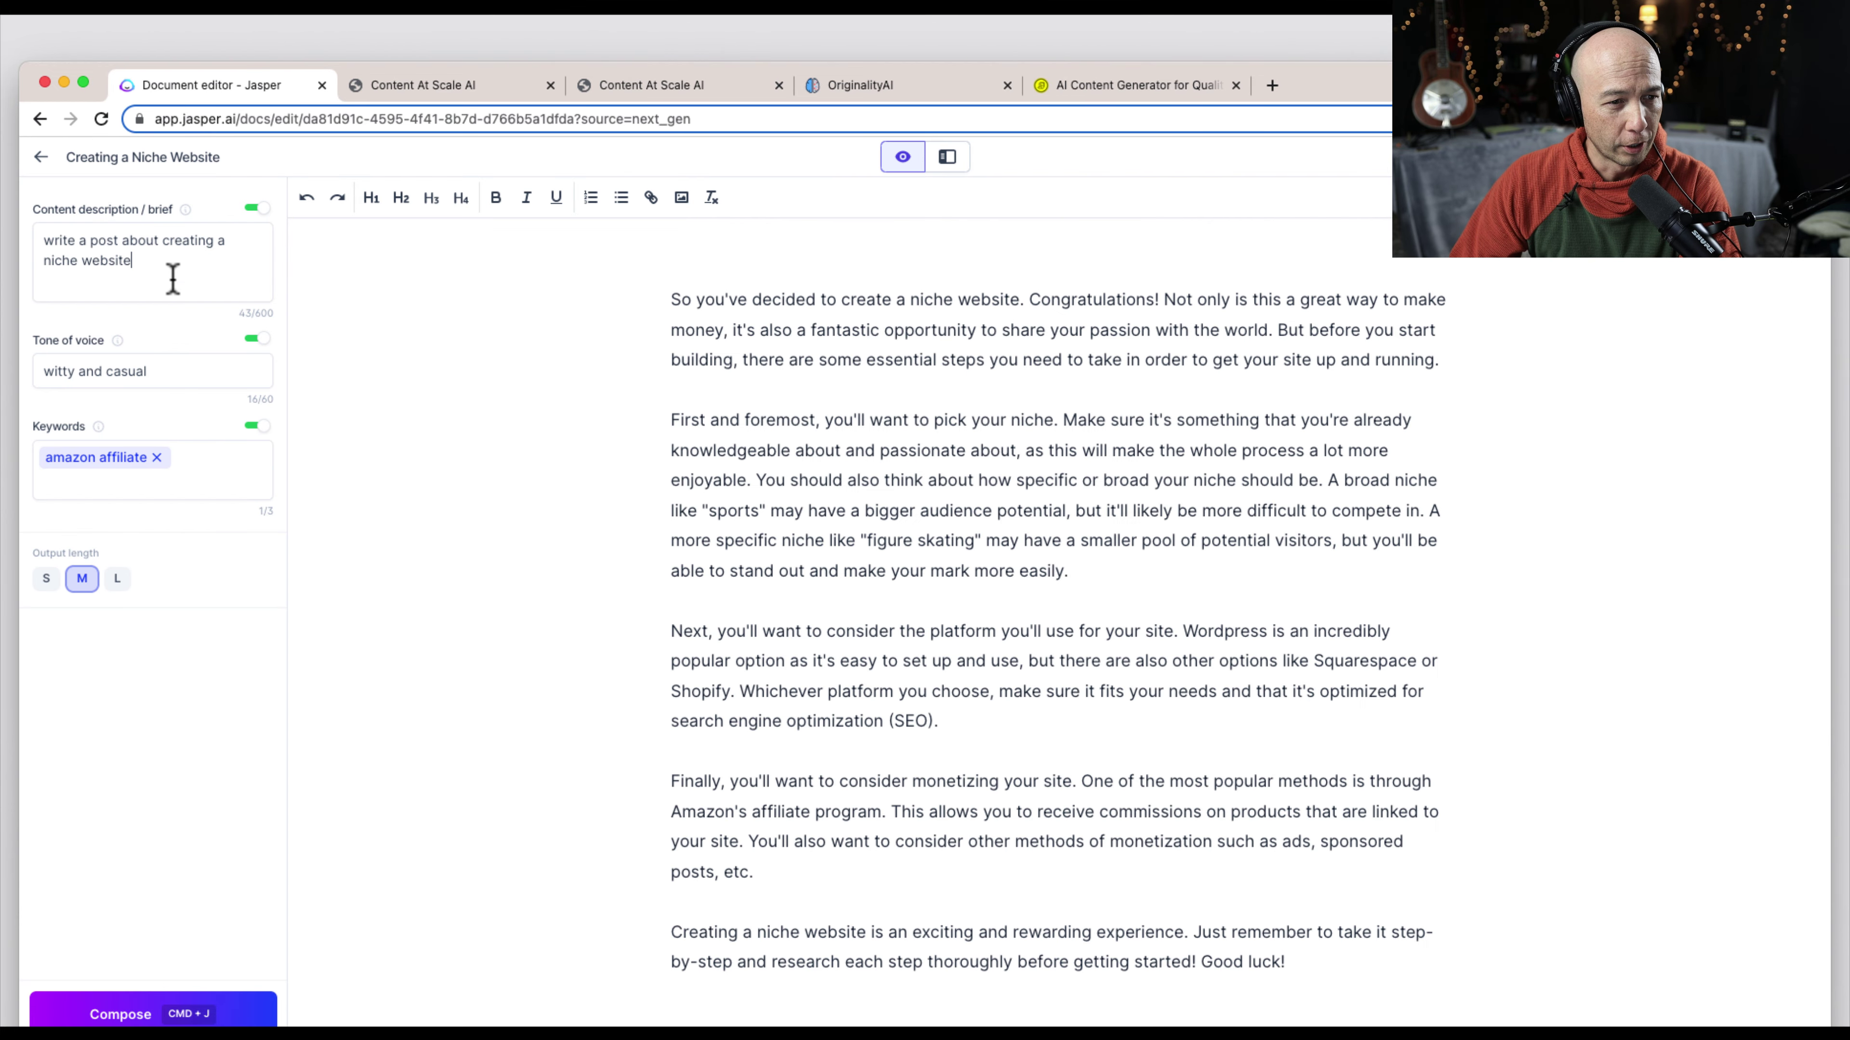
left_click(173, 279)
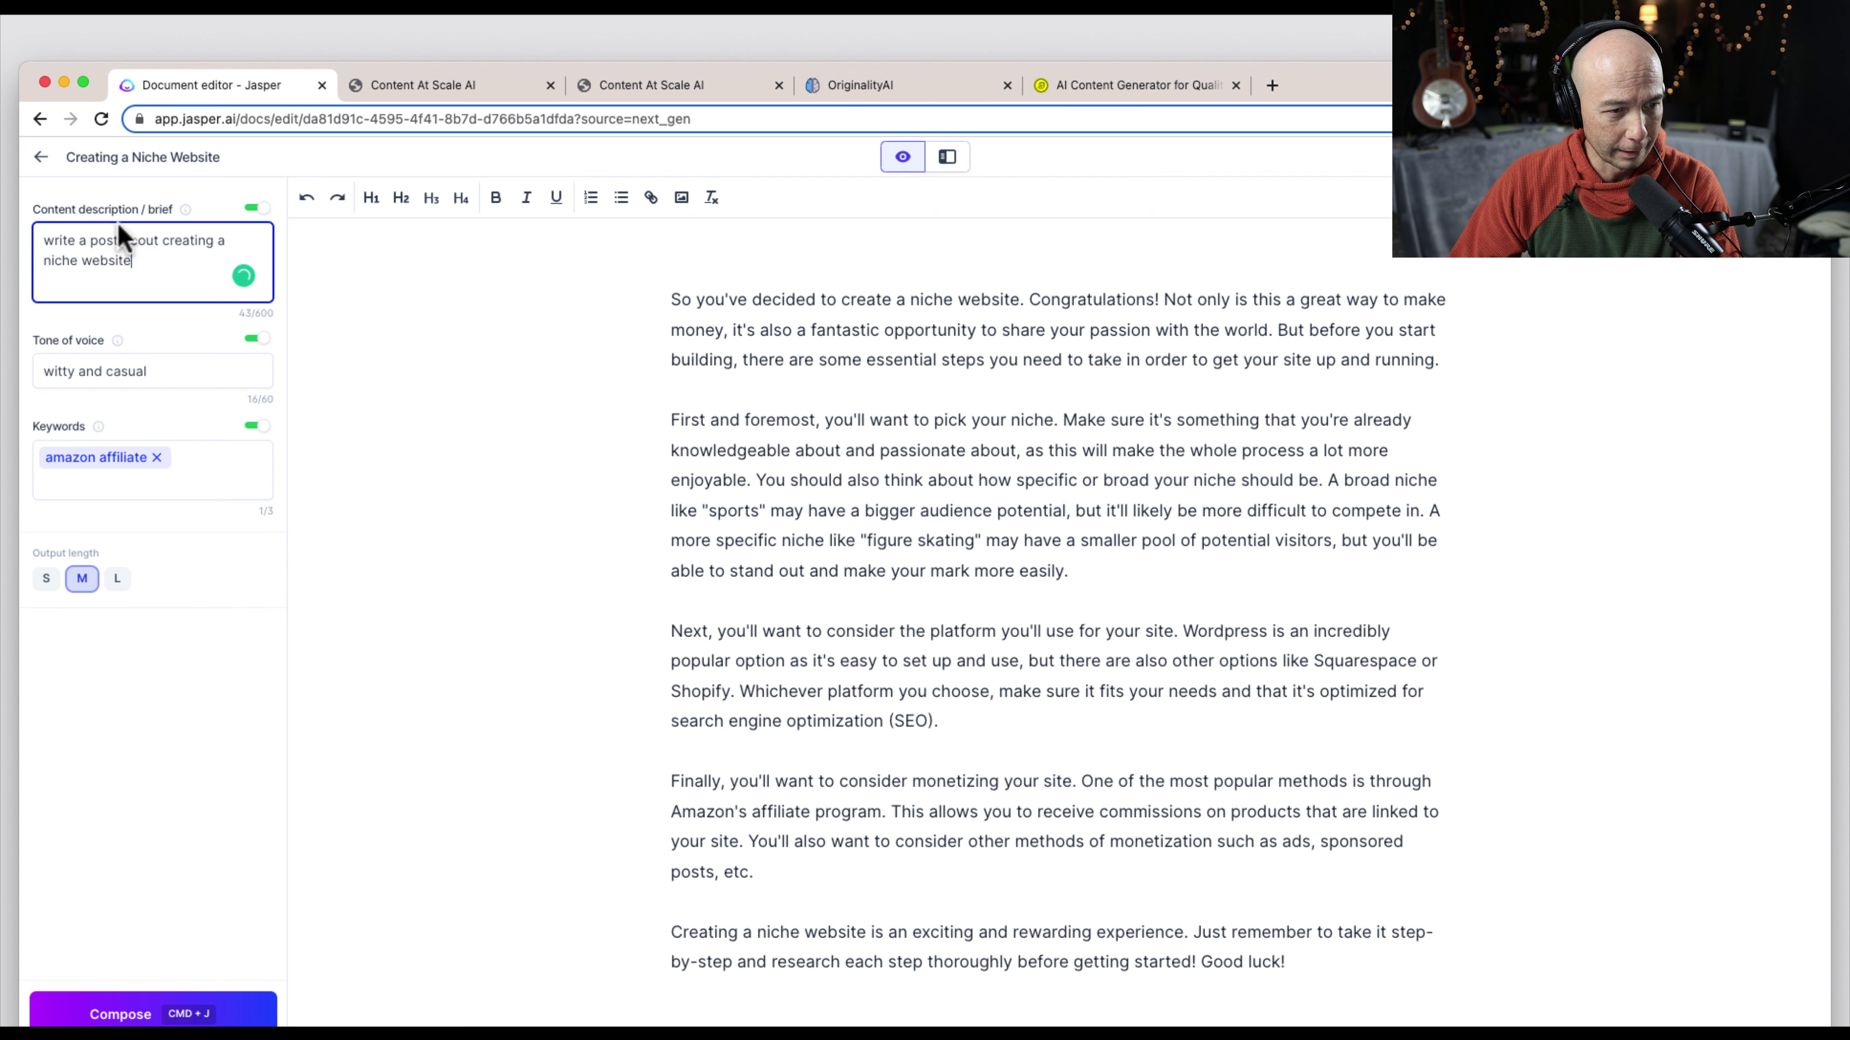
left_click_drag(49, 240, 160, 271)
left_click(161, 273)
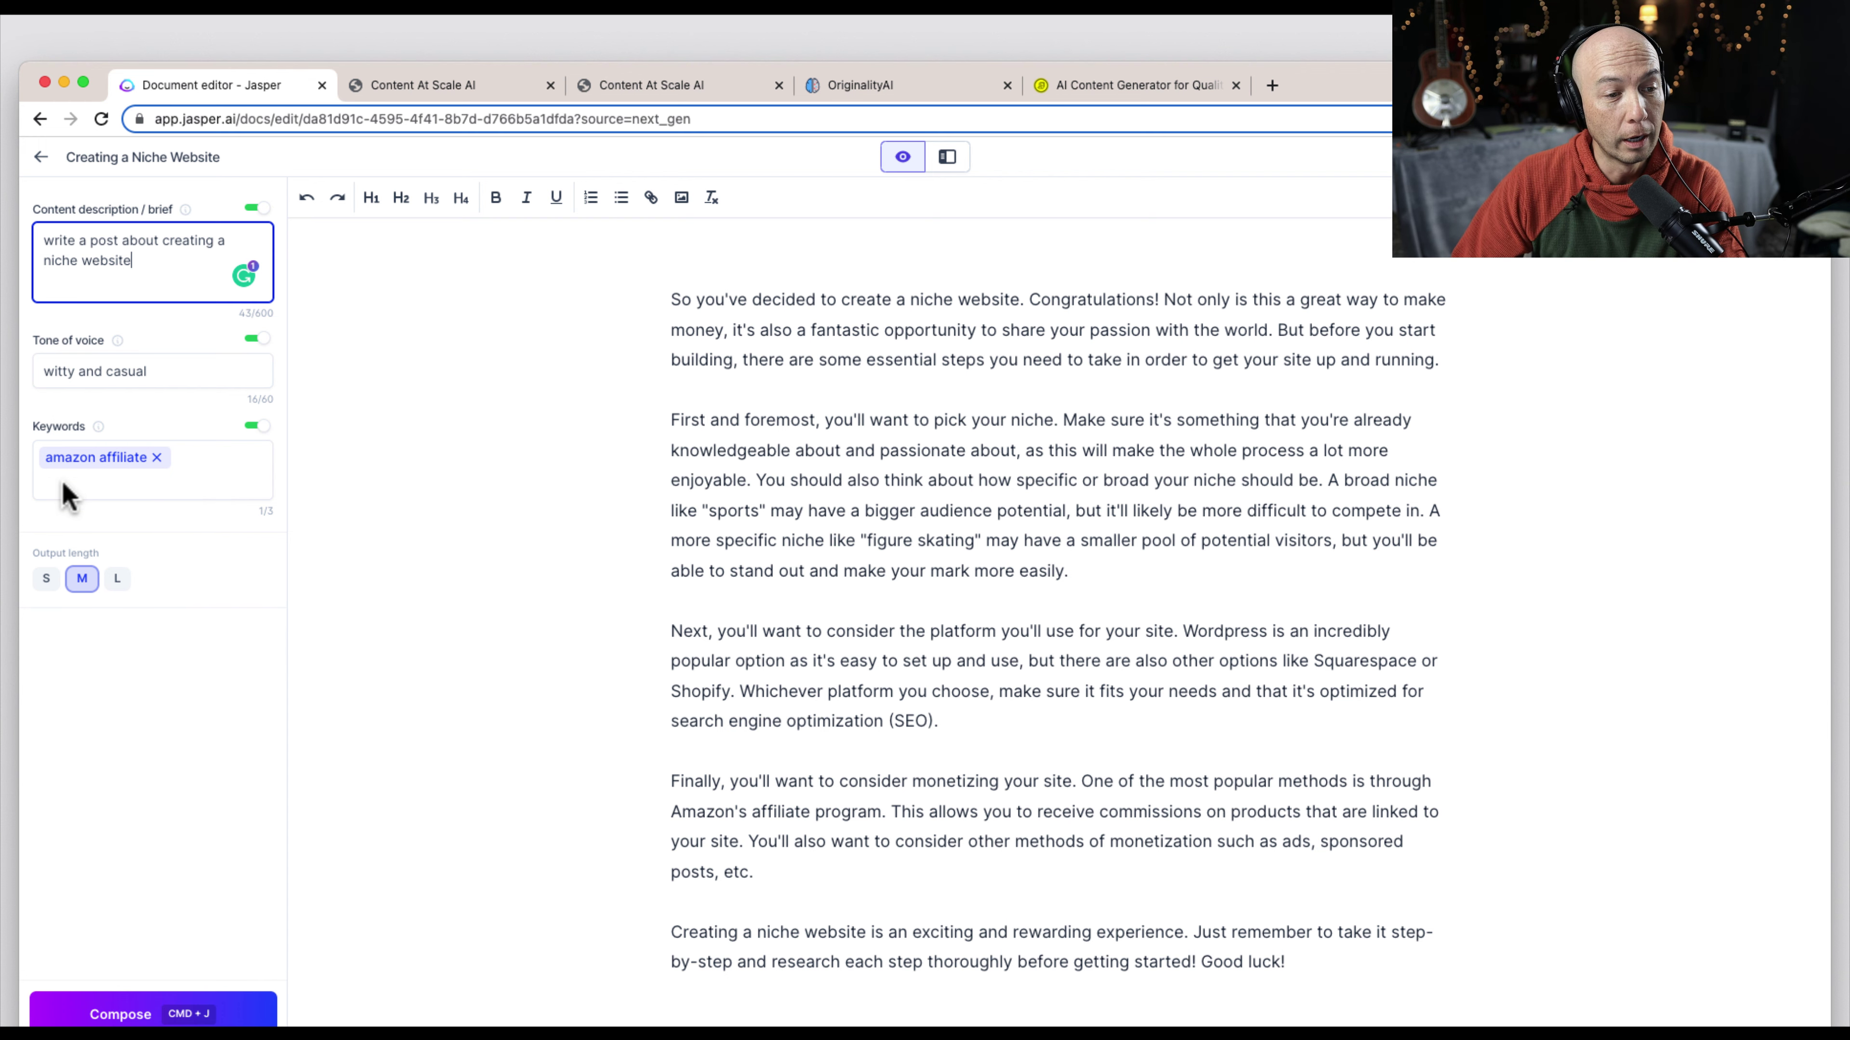
left_click(690, 299)
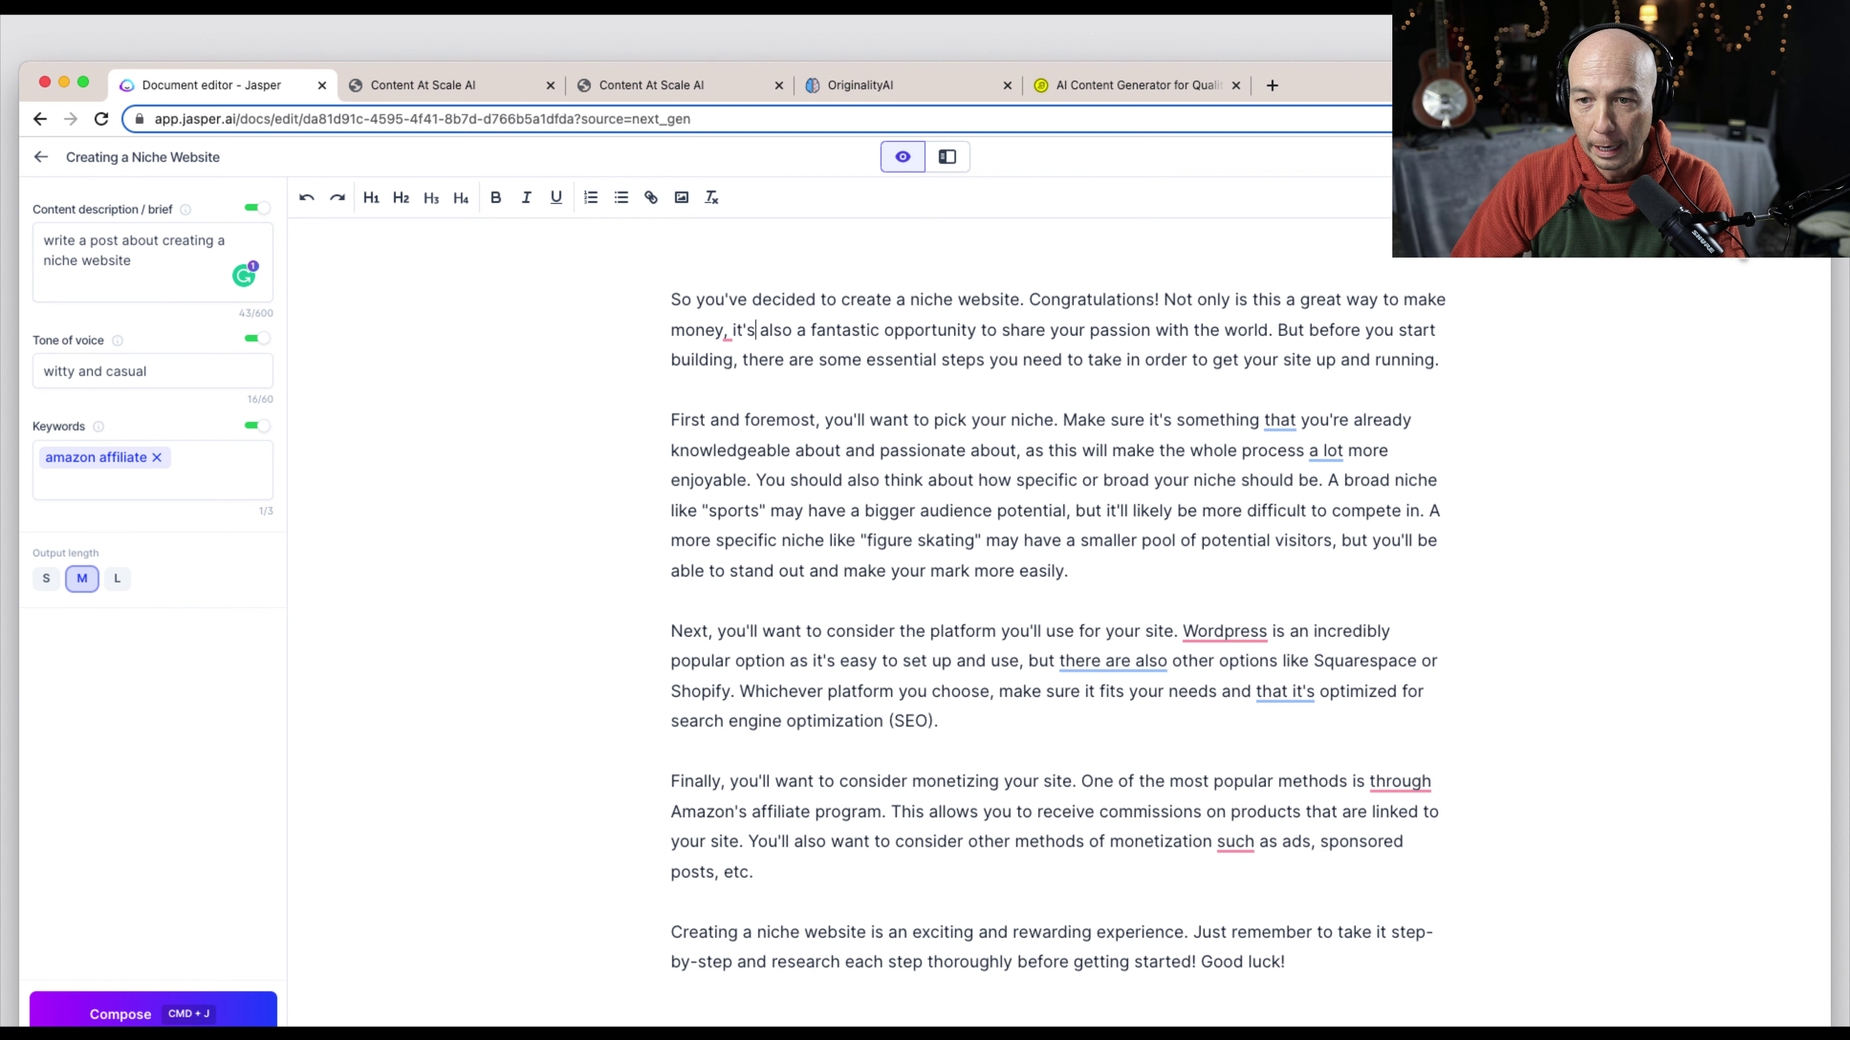
Read through the generated article, selecting its opening paragraph and the words "Amazon's affiliate"
double_click(679, 301)
left_click(676, 301)
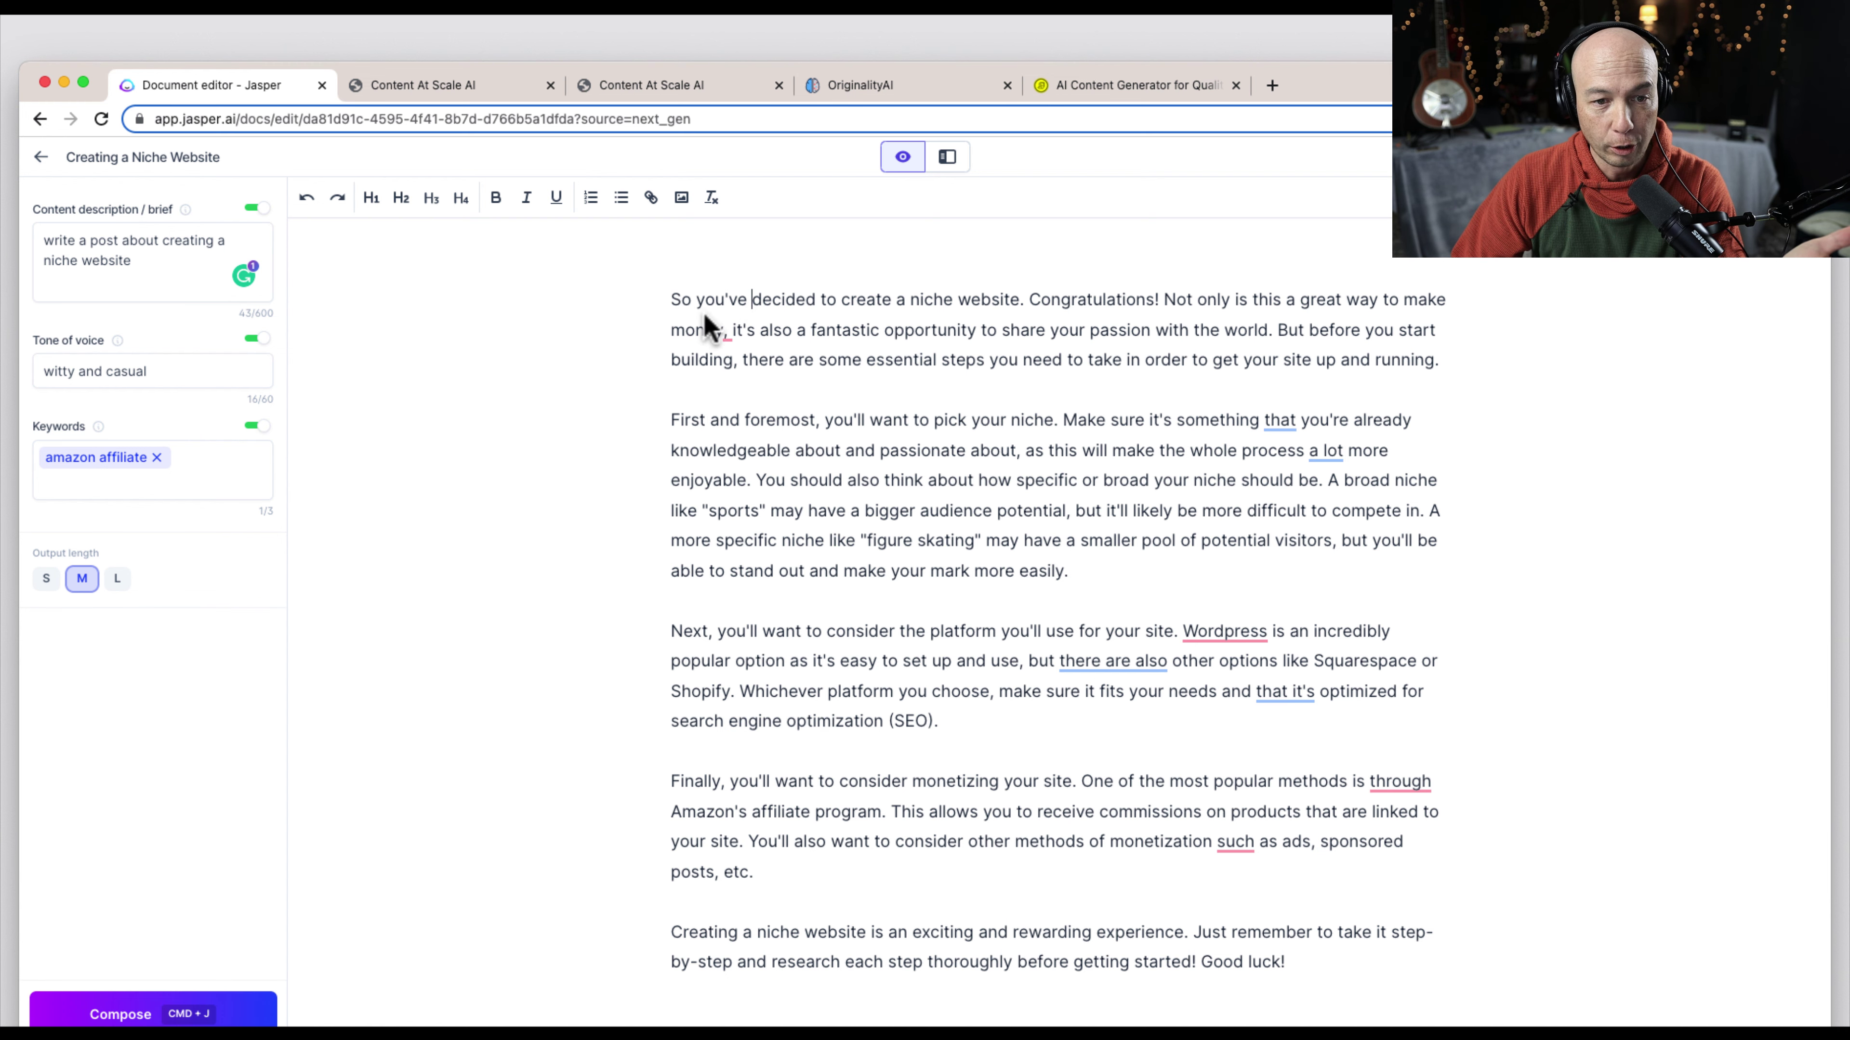
left_click_drag(662, 299, 1133, 445)
left_click(1123, 611)
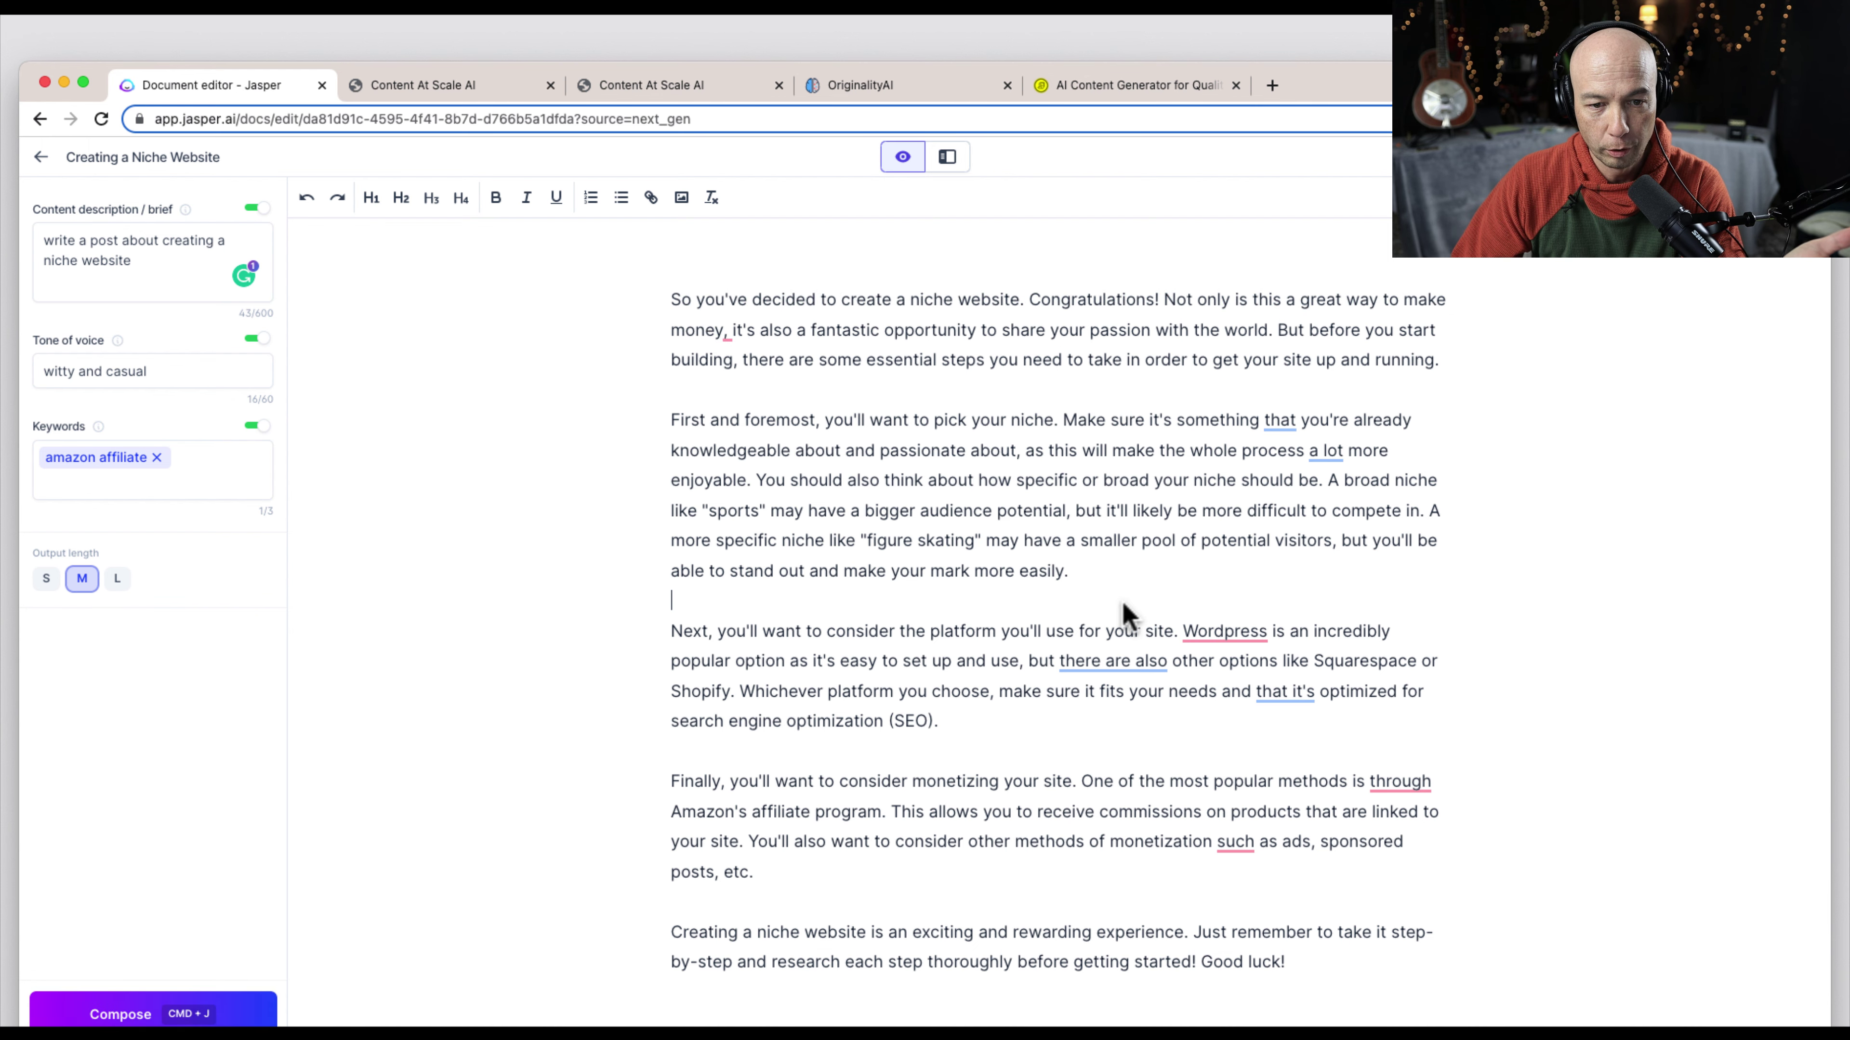
scroll(985, 763, "down", 2)
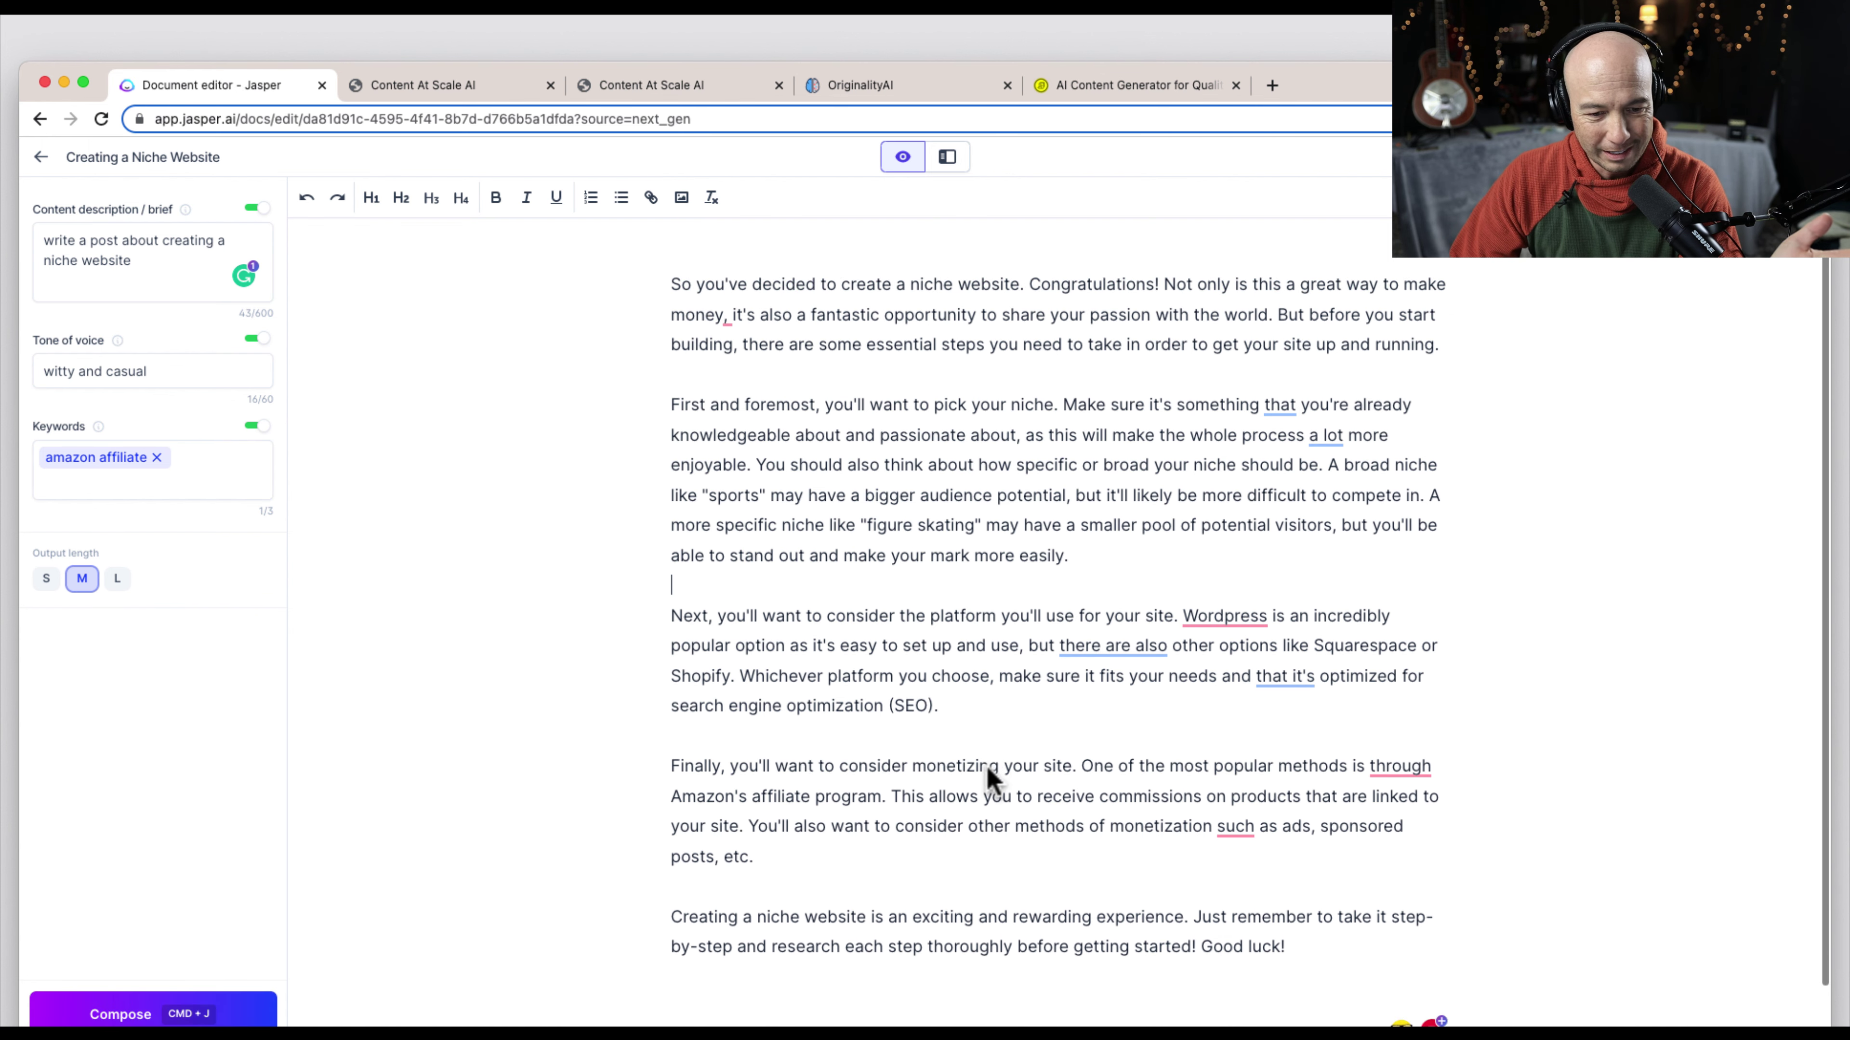
left_click_drag(673, 732, 775, 737)
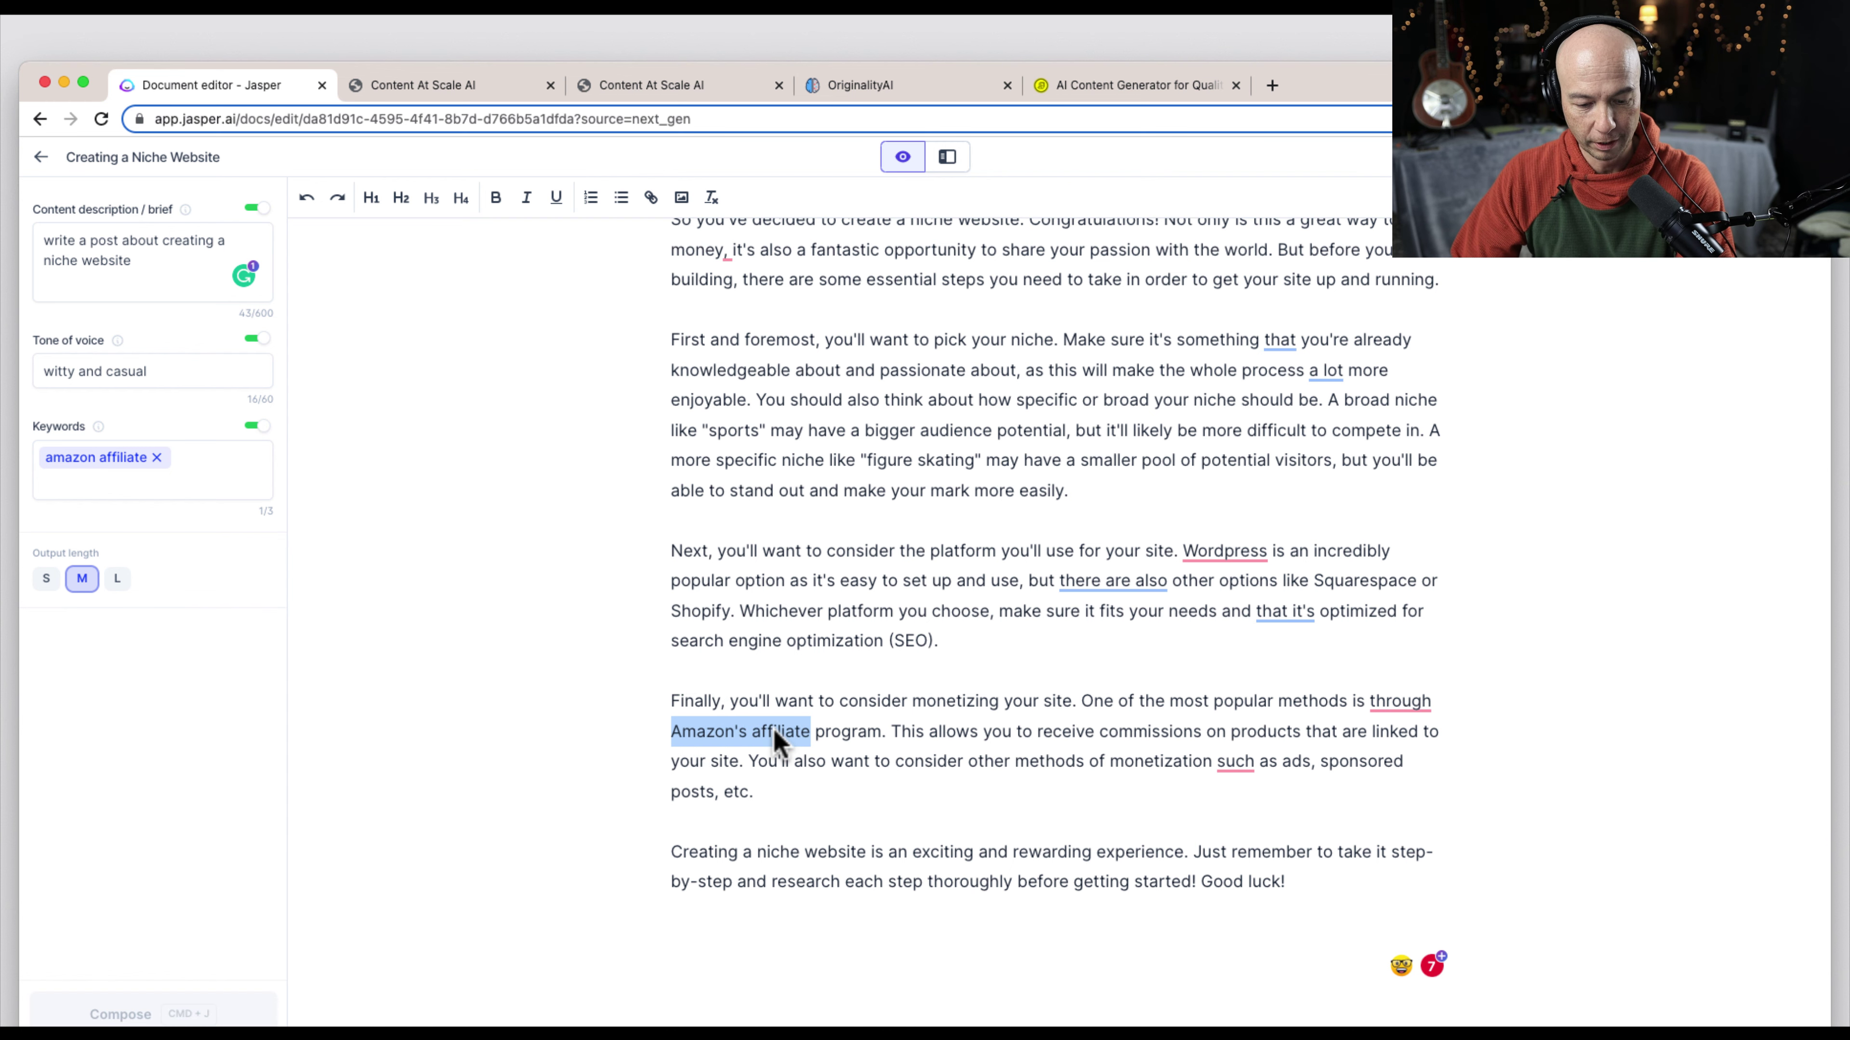
left_click(917, 611)
scroll(710, 503, "up", 2)
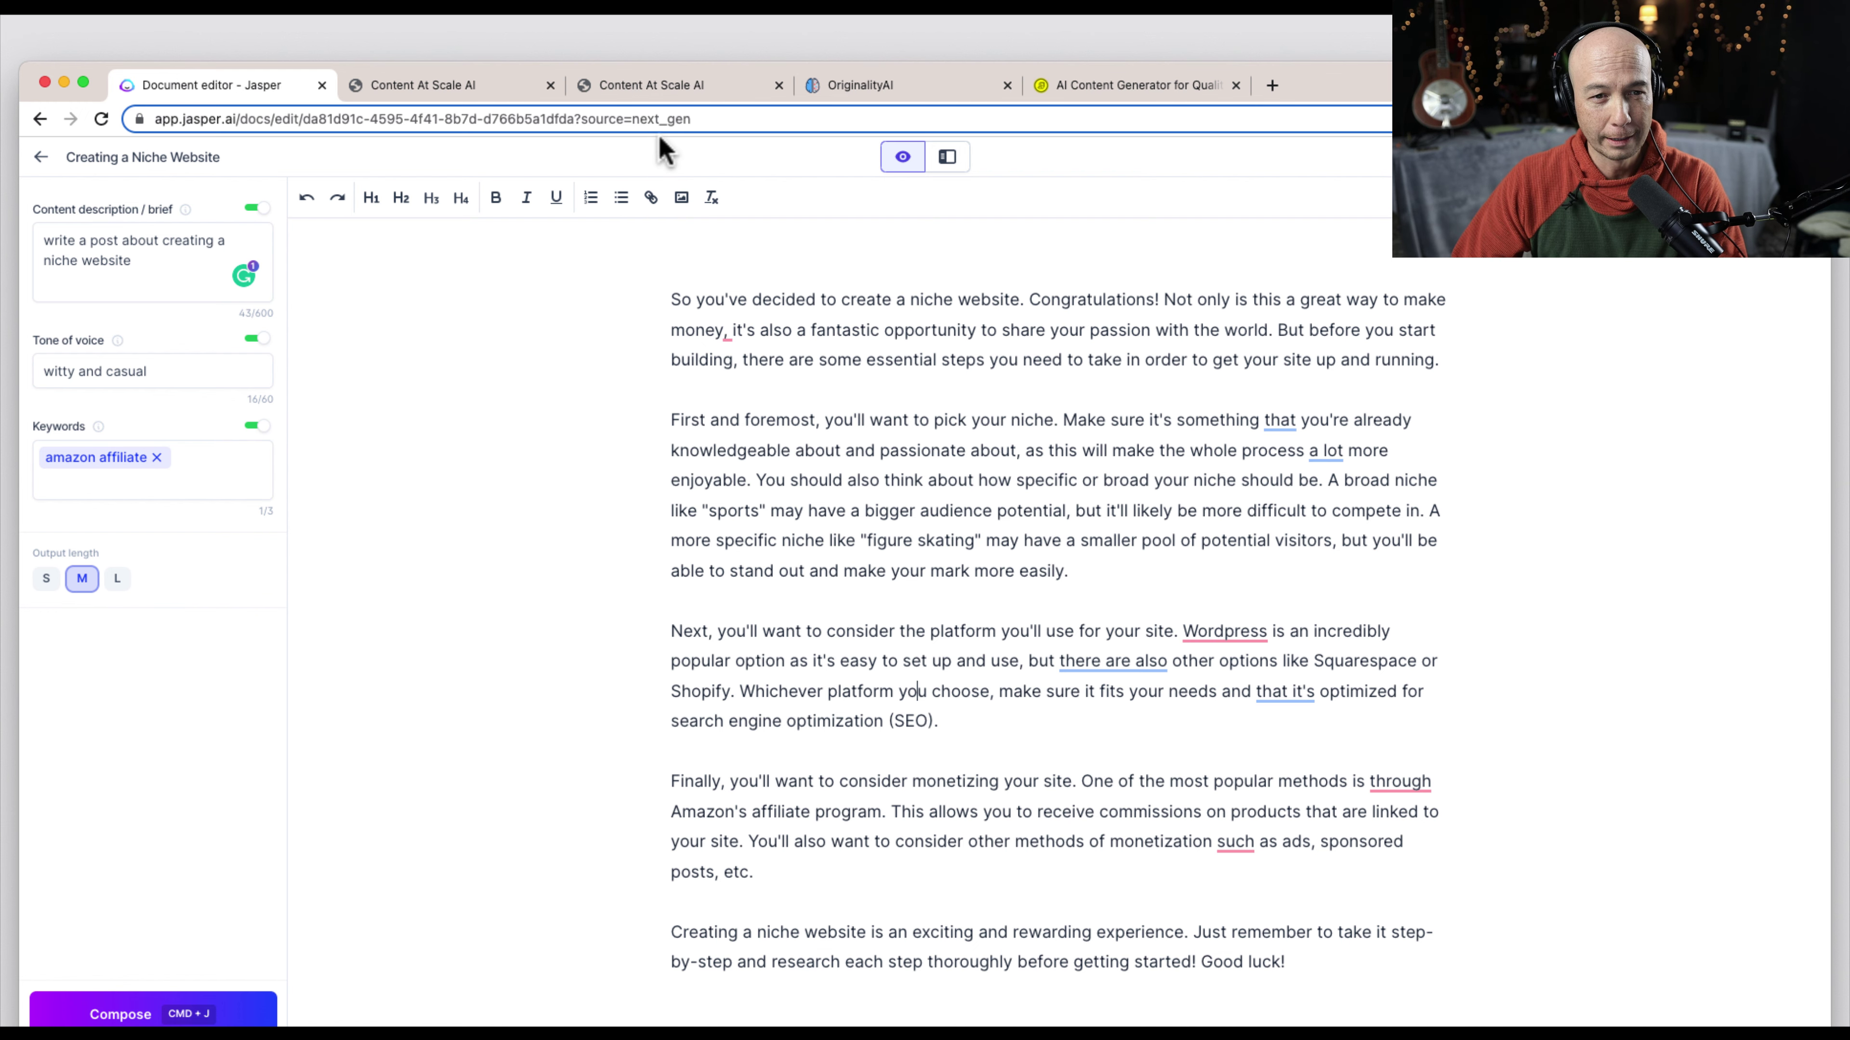
Start a new Content at Scale project named 'niche' with a Casual tone of voice
left_click(448, 86)
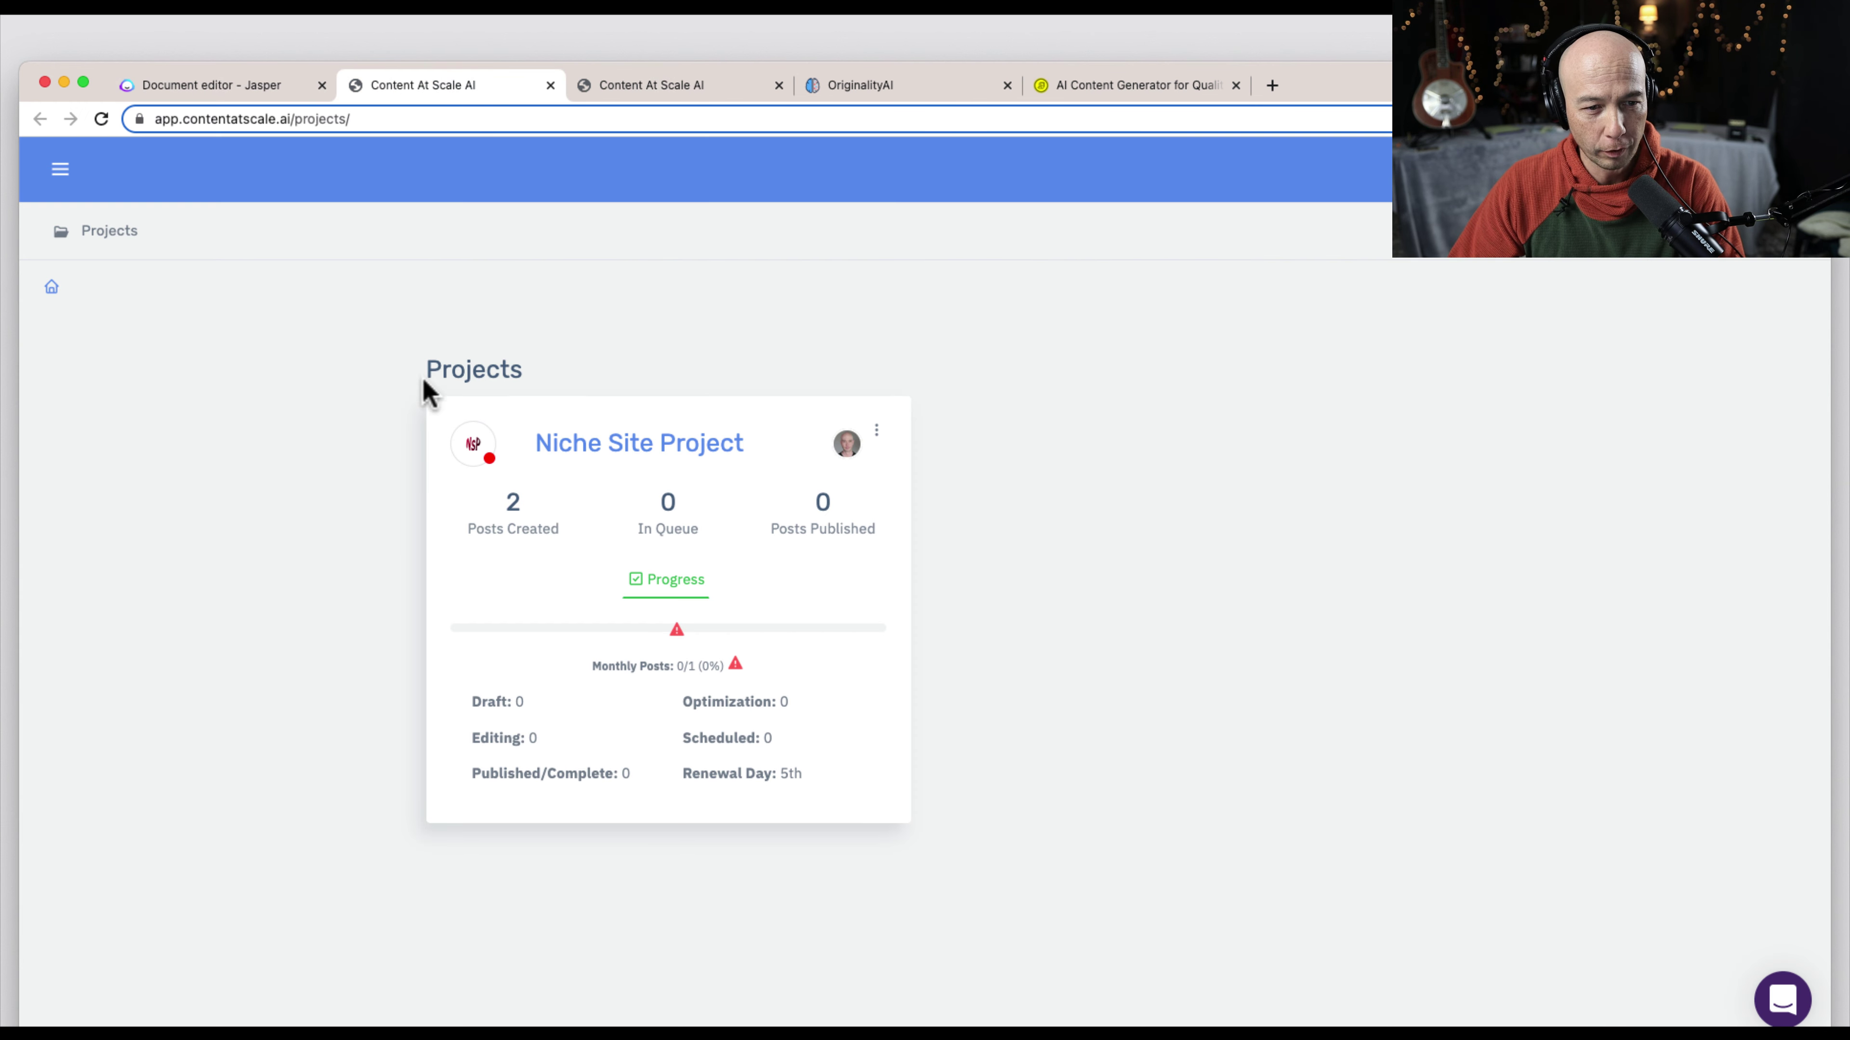
left_click(1725, 255)
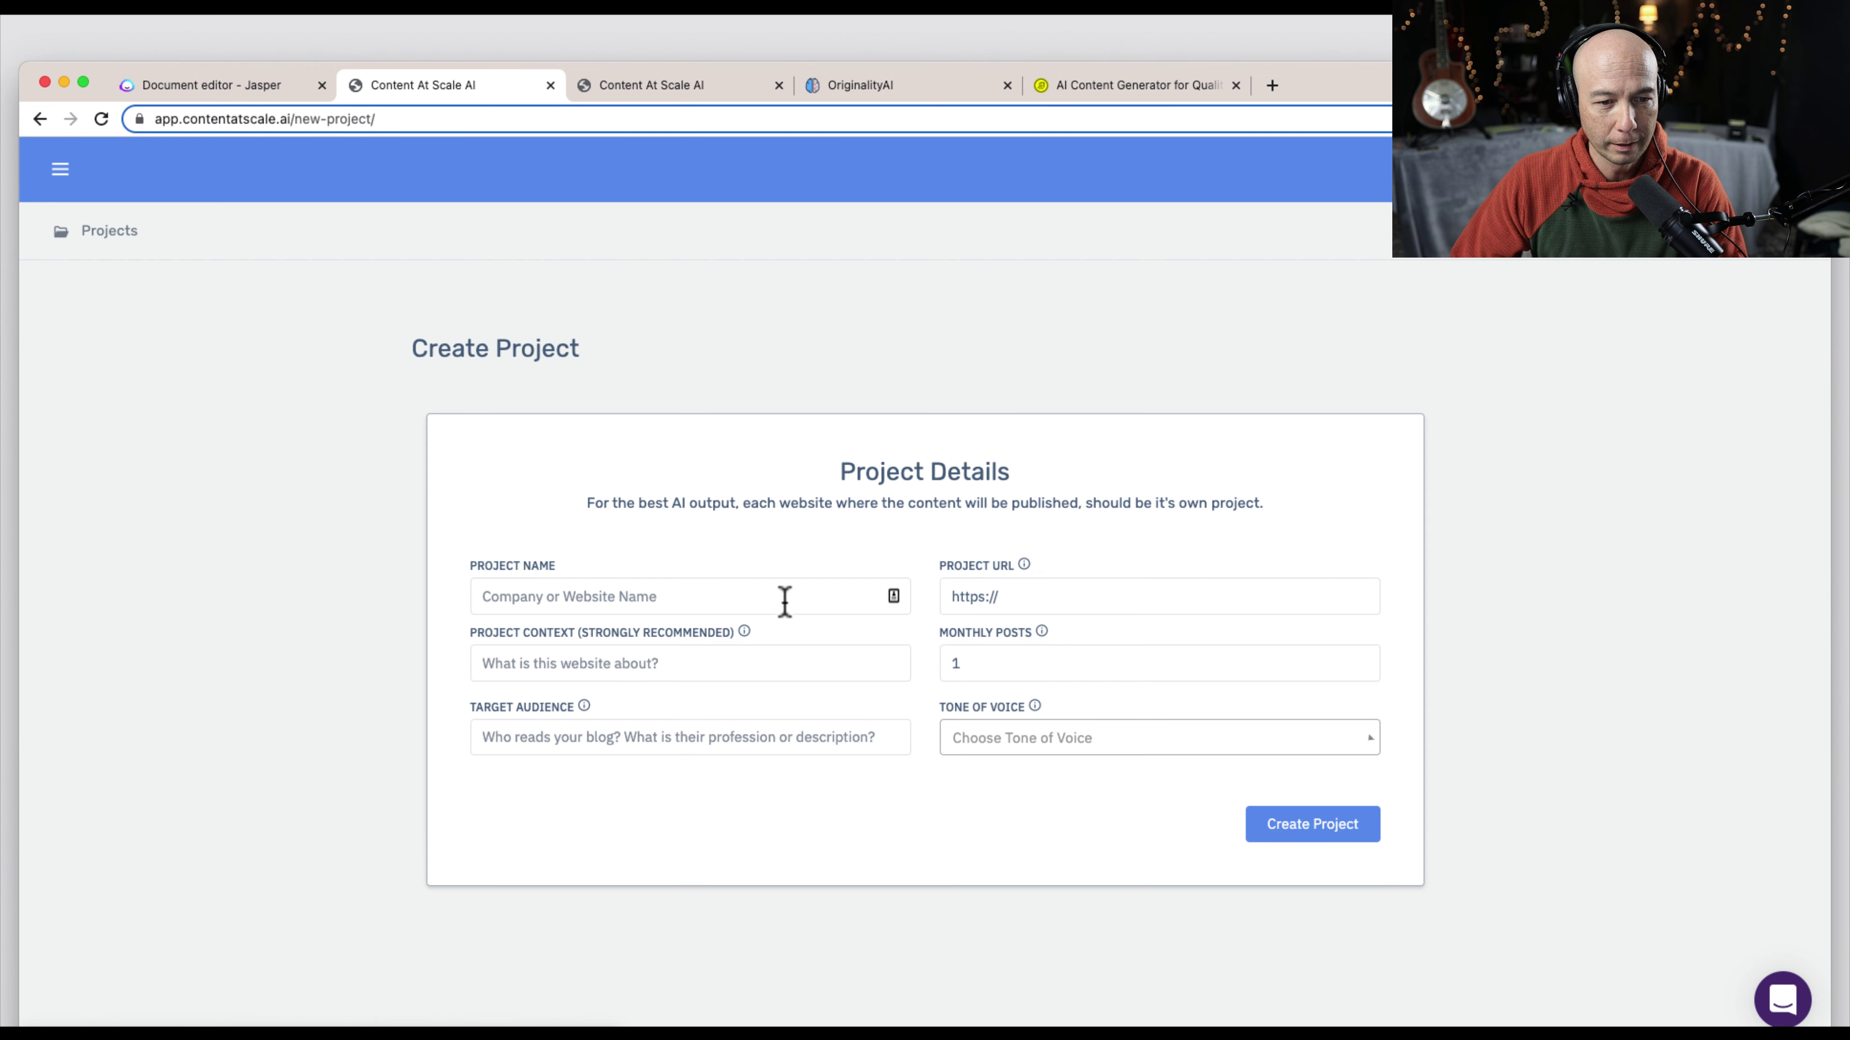
left_click(525, 597)
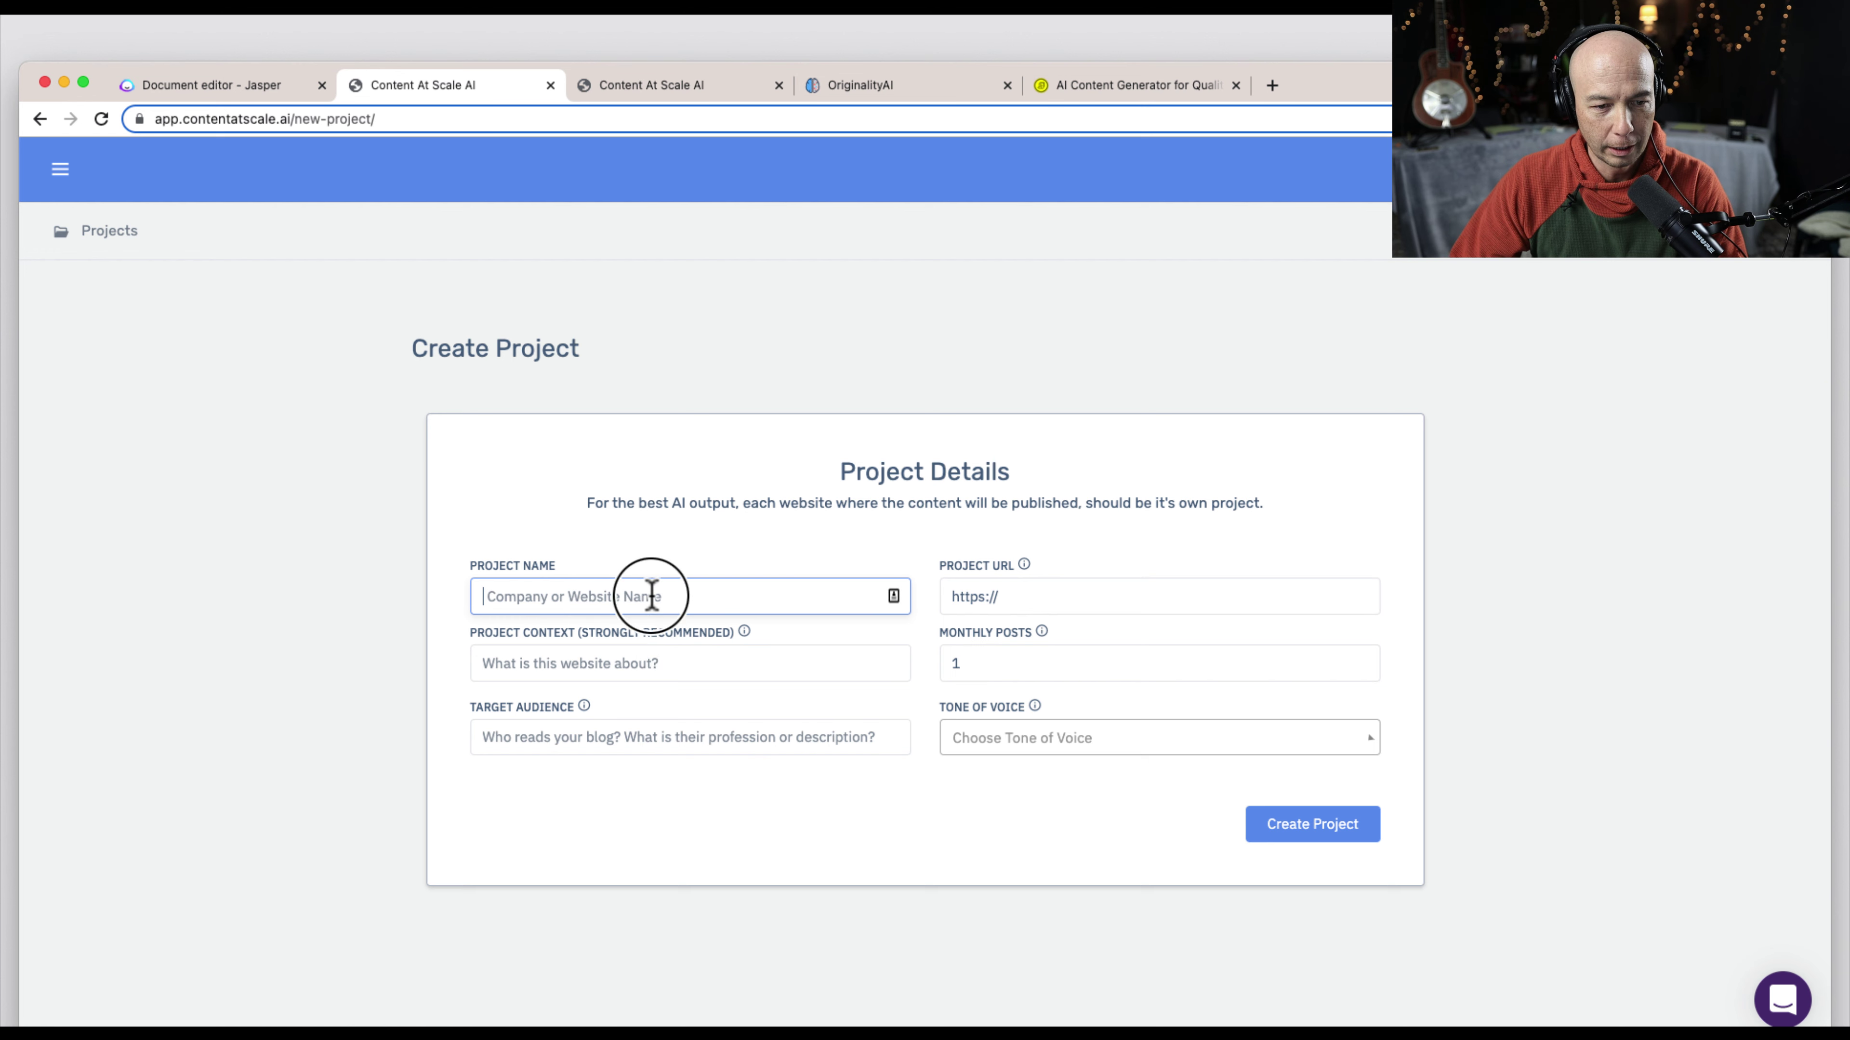
type("niche site")
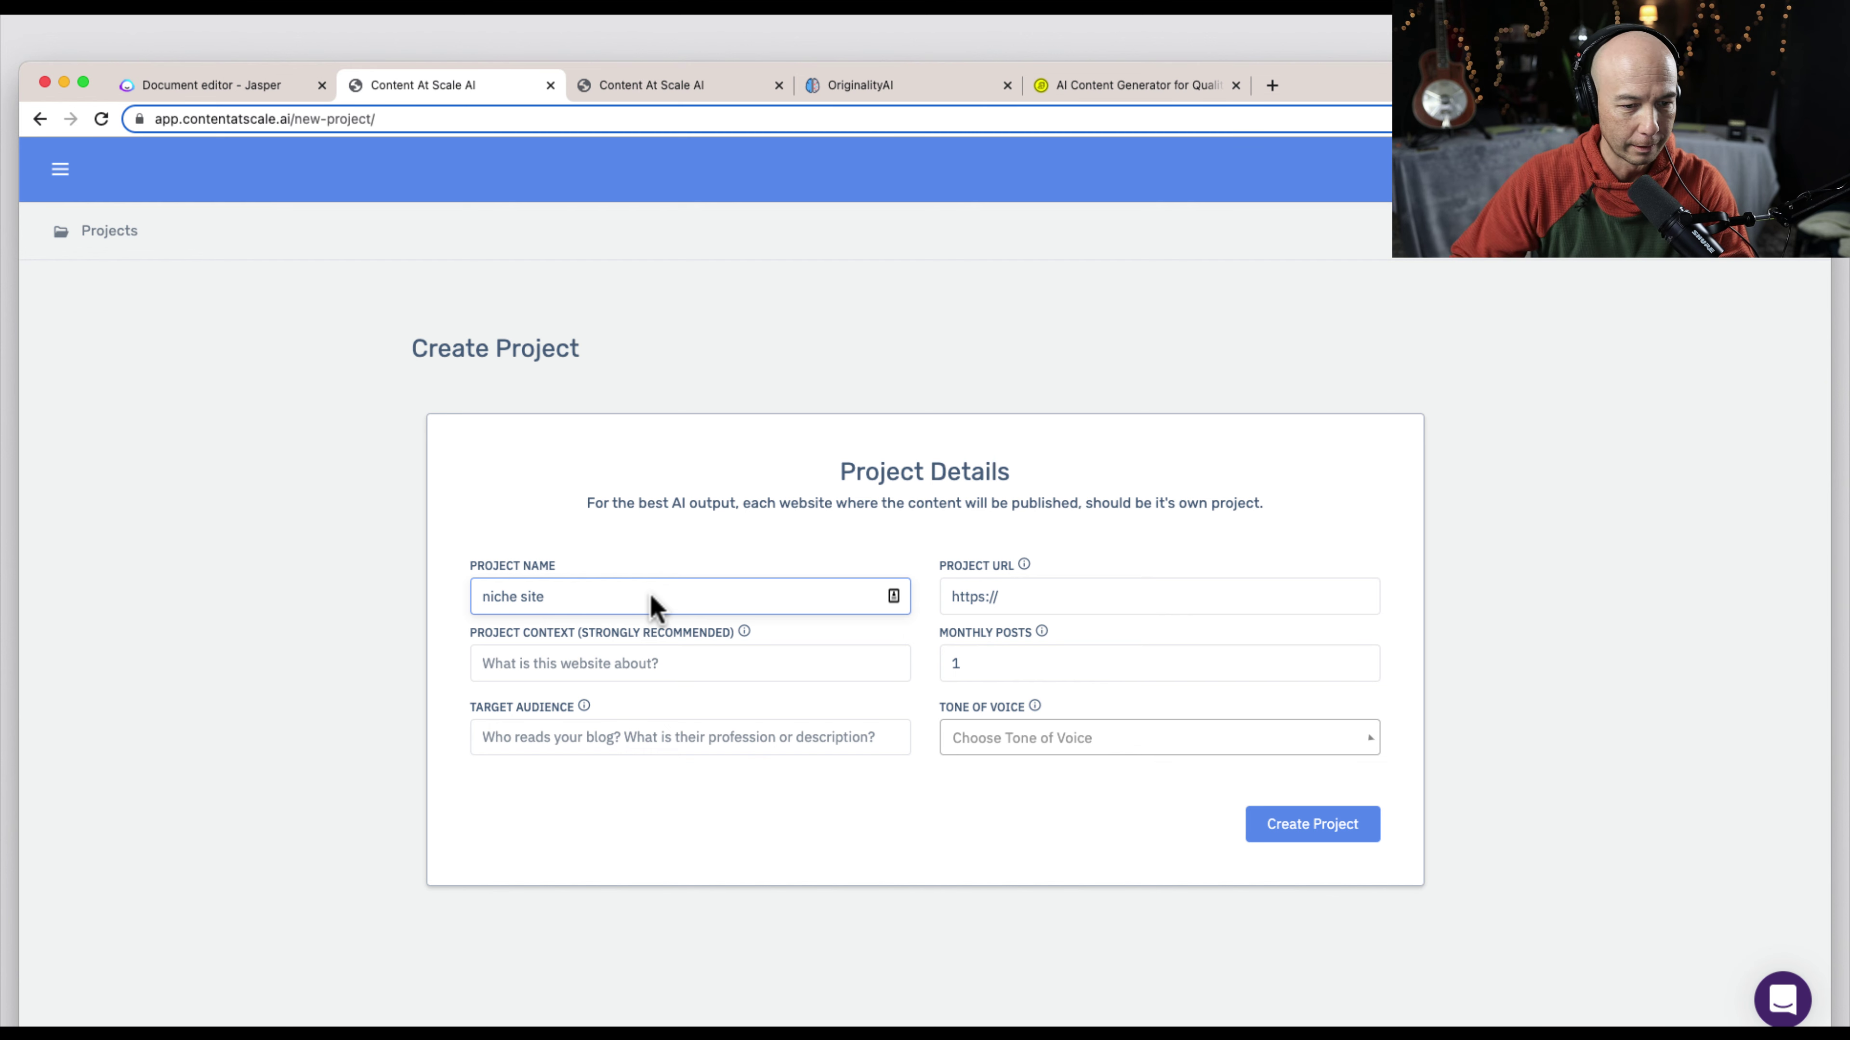
left_click(670, 663)
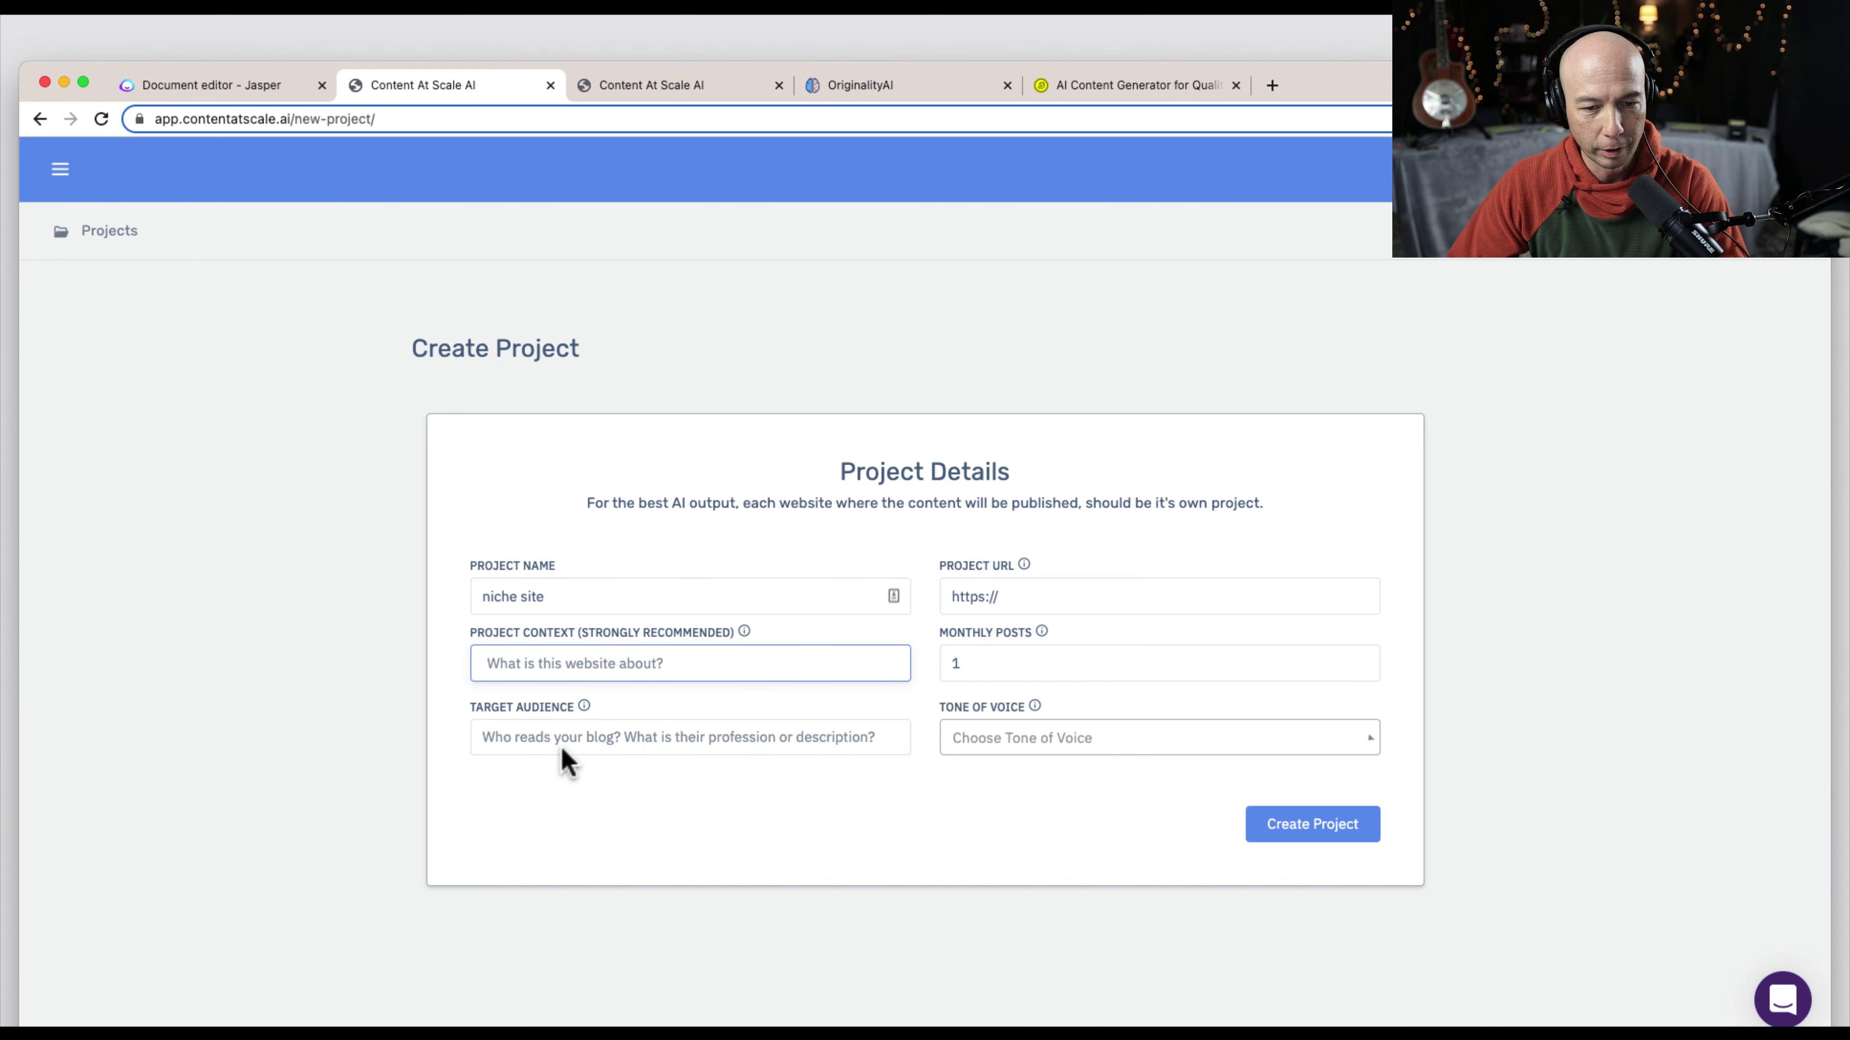
left_click(1037, 751)
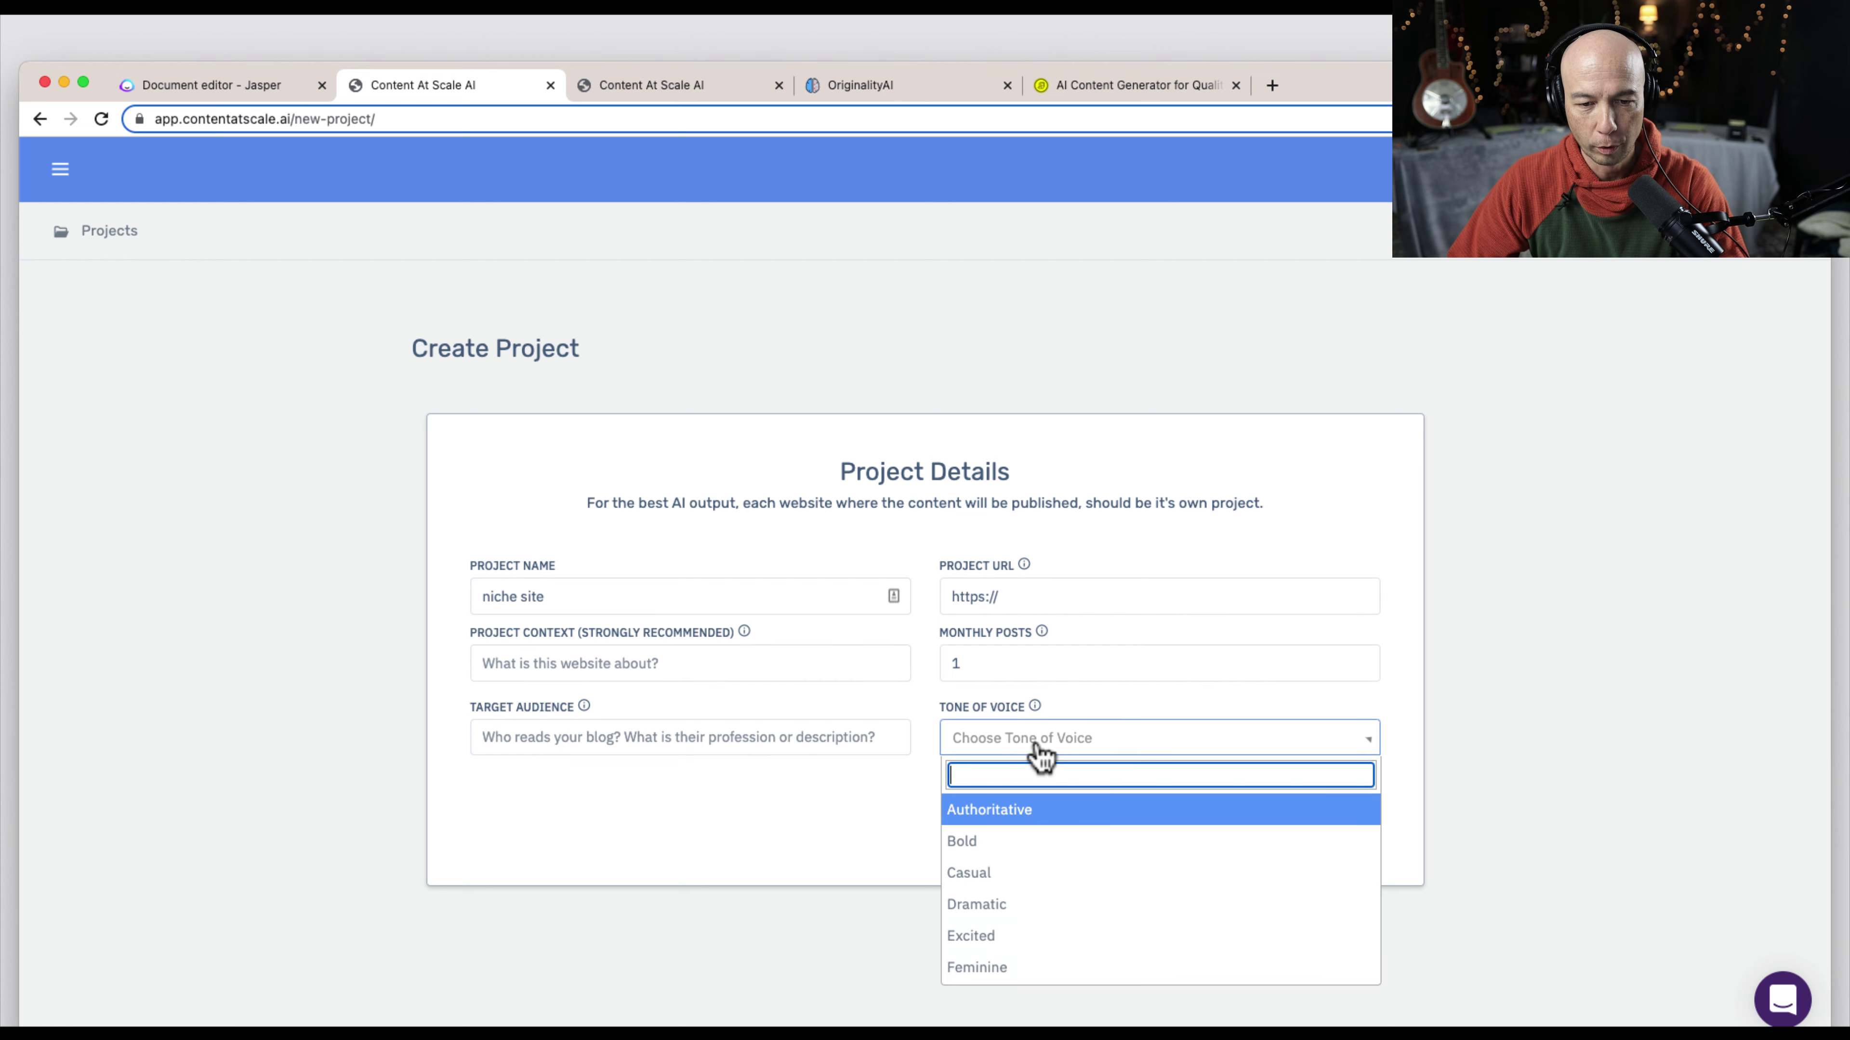
left_click(1063, 872)
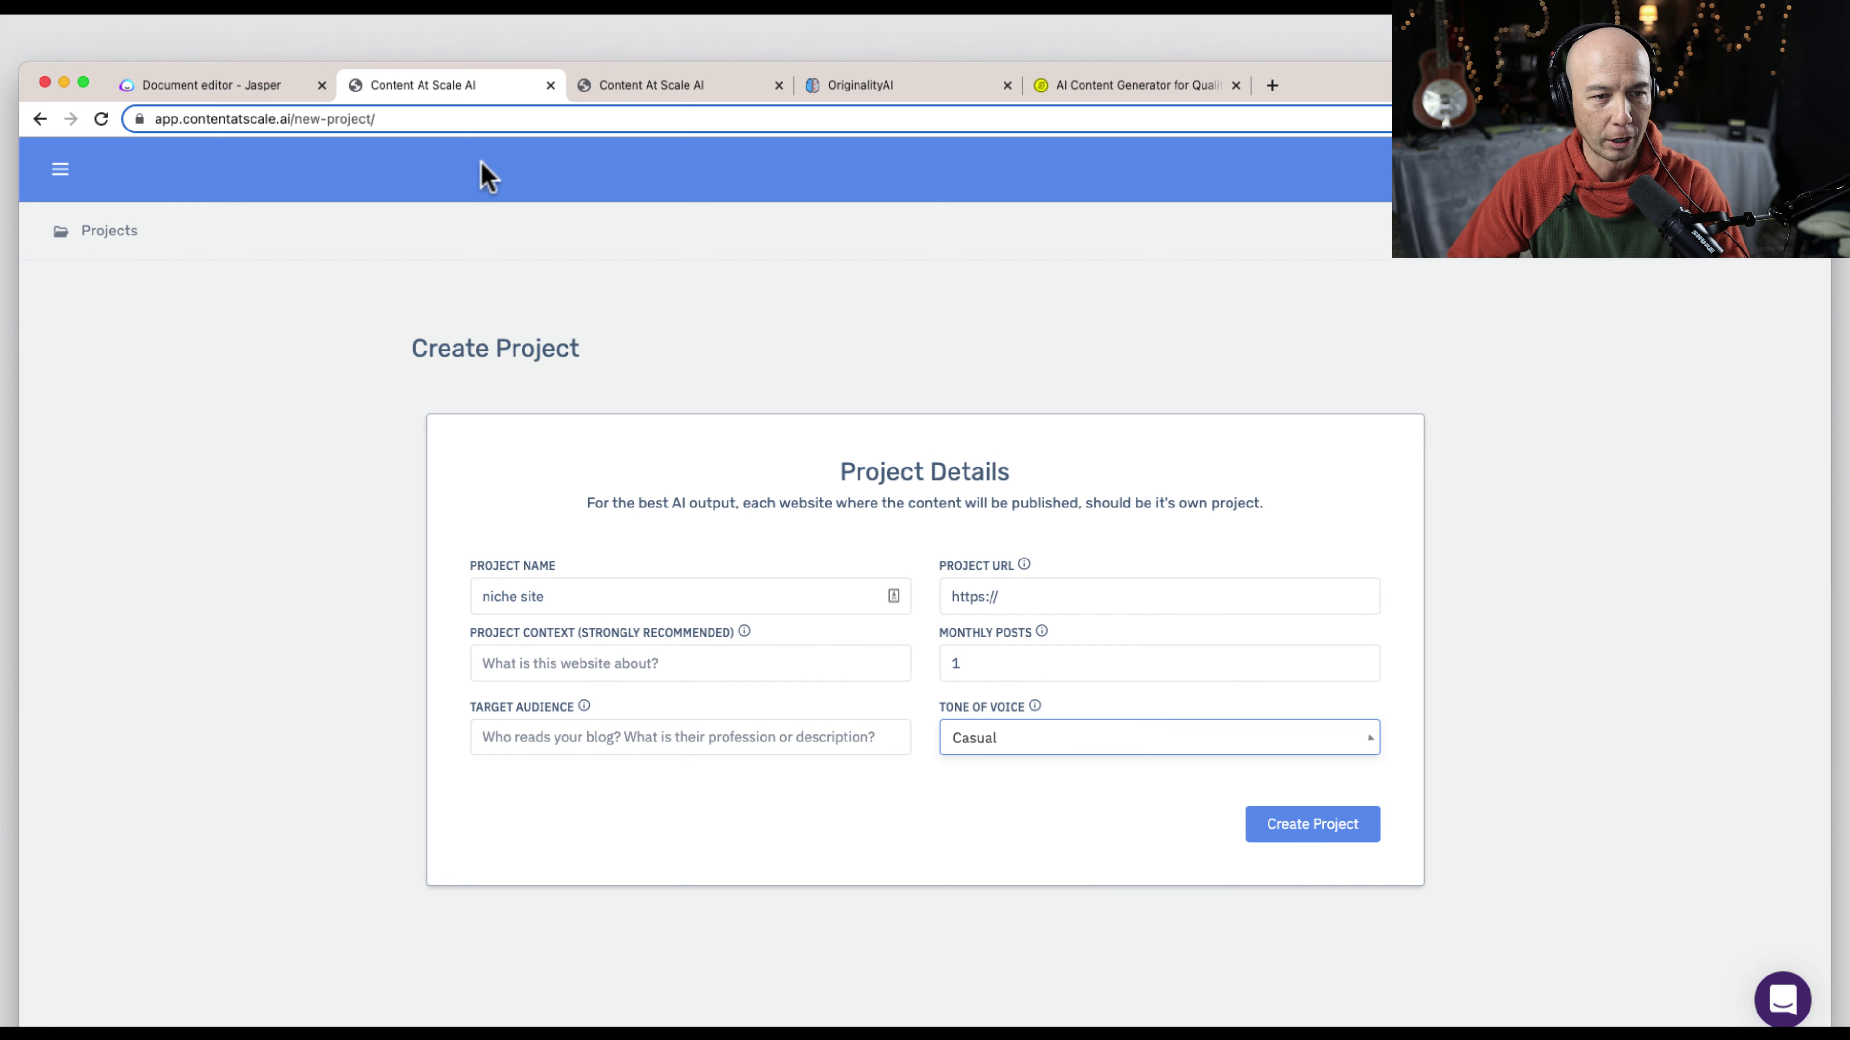
Copy the niche-website description from the Jasper document into the Project Context field
left_click(251, 84)
left_click_drag(240, 259, 20, 252)
key("super+c")
left_click(443, 87)
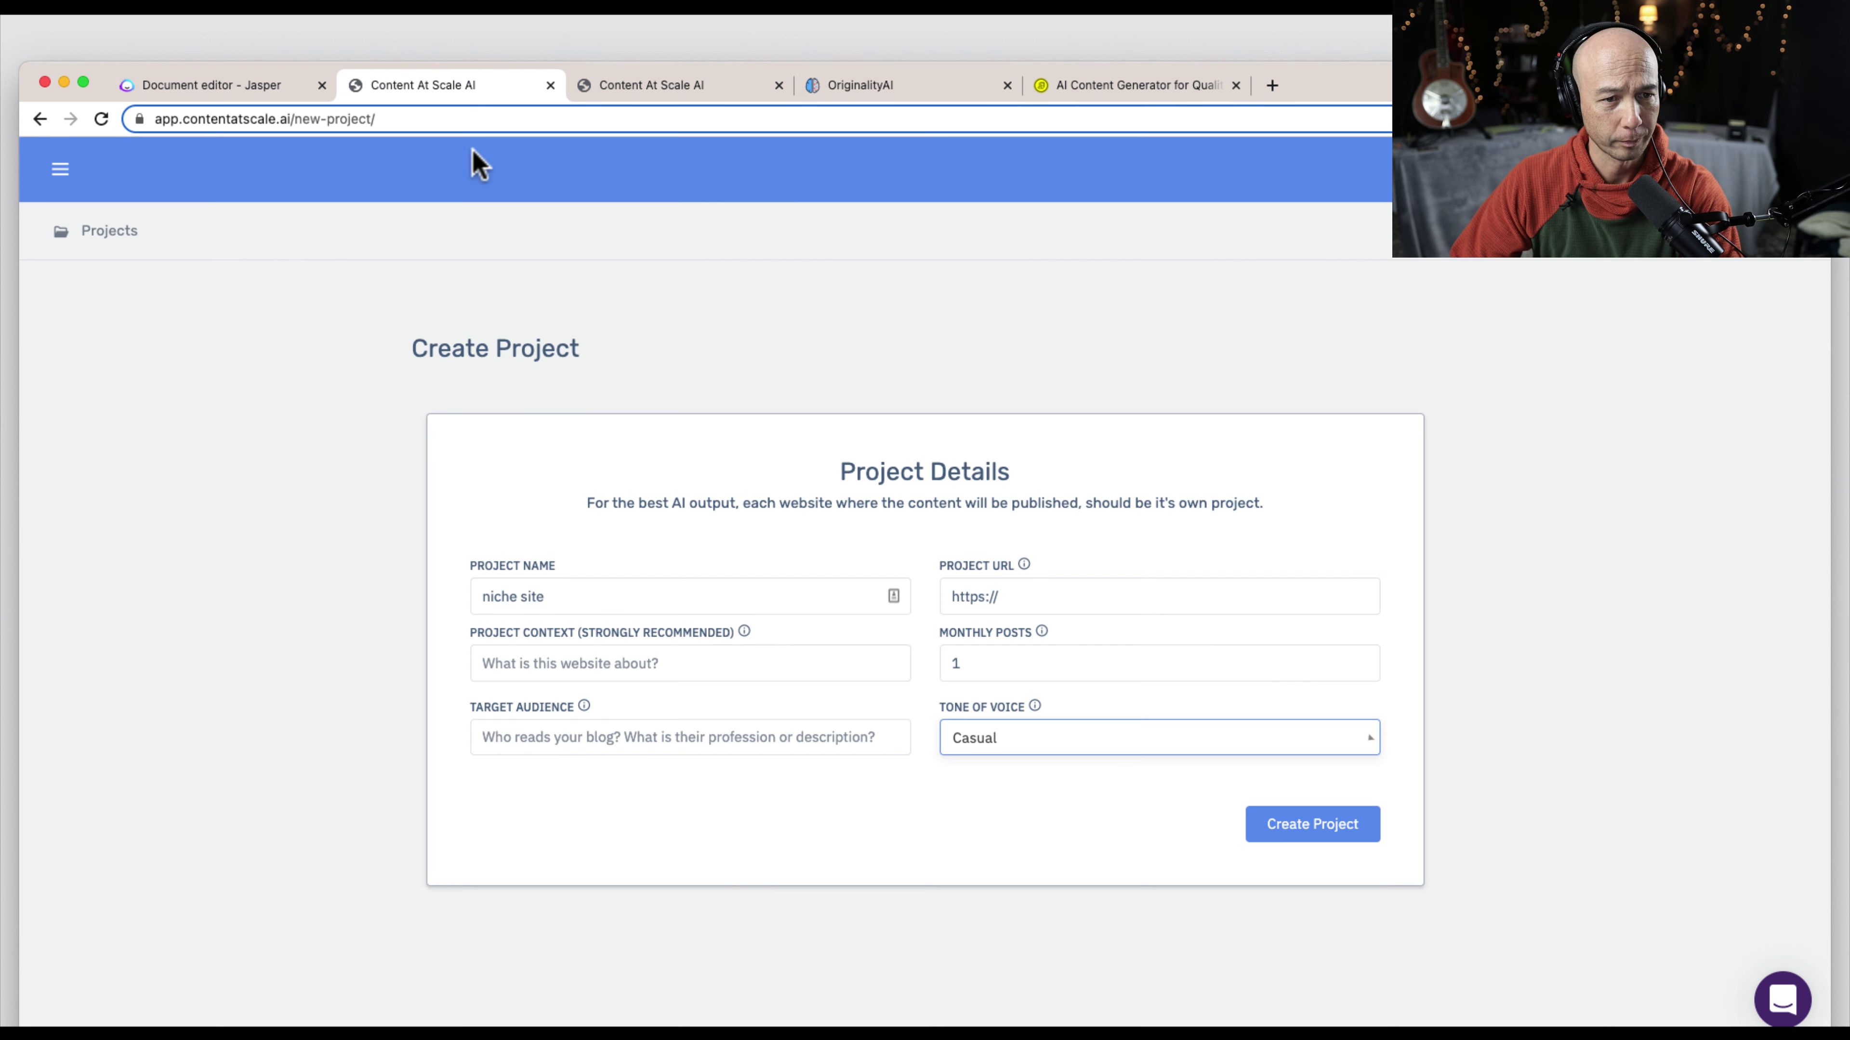
left_click(703, 665)
key("super+v")
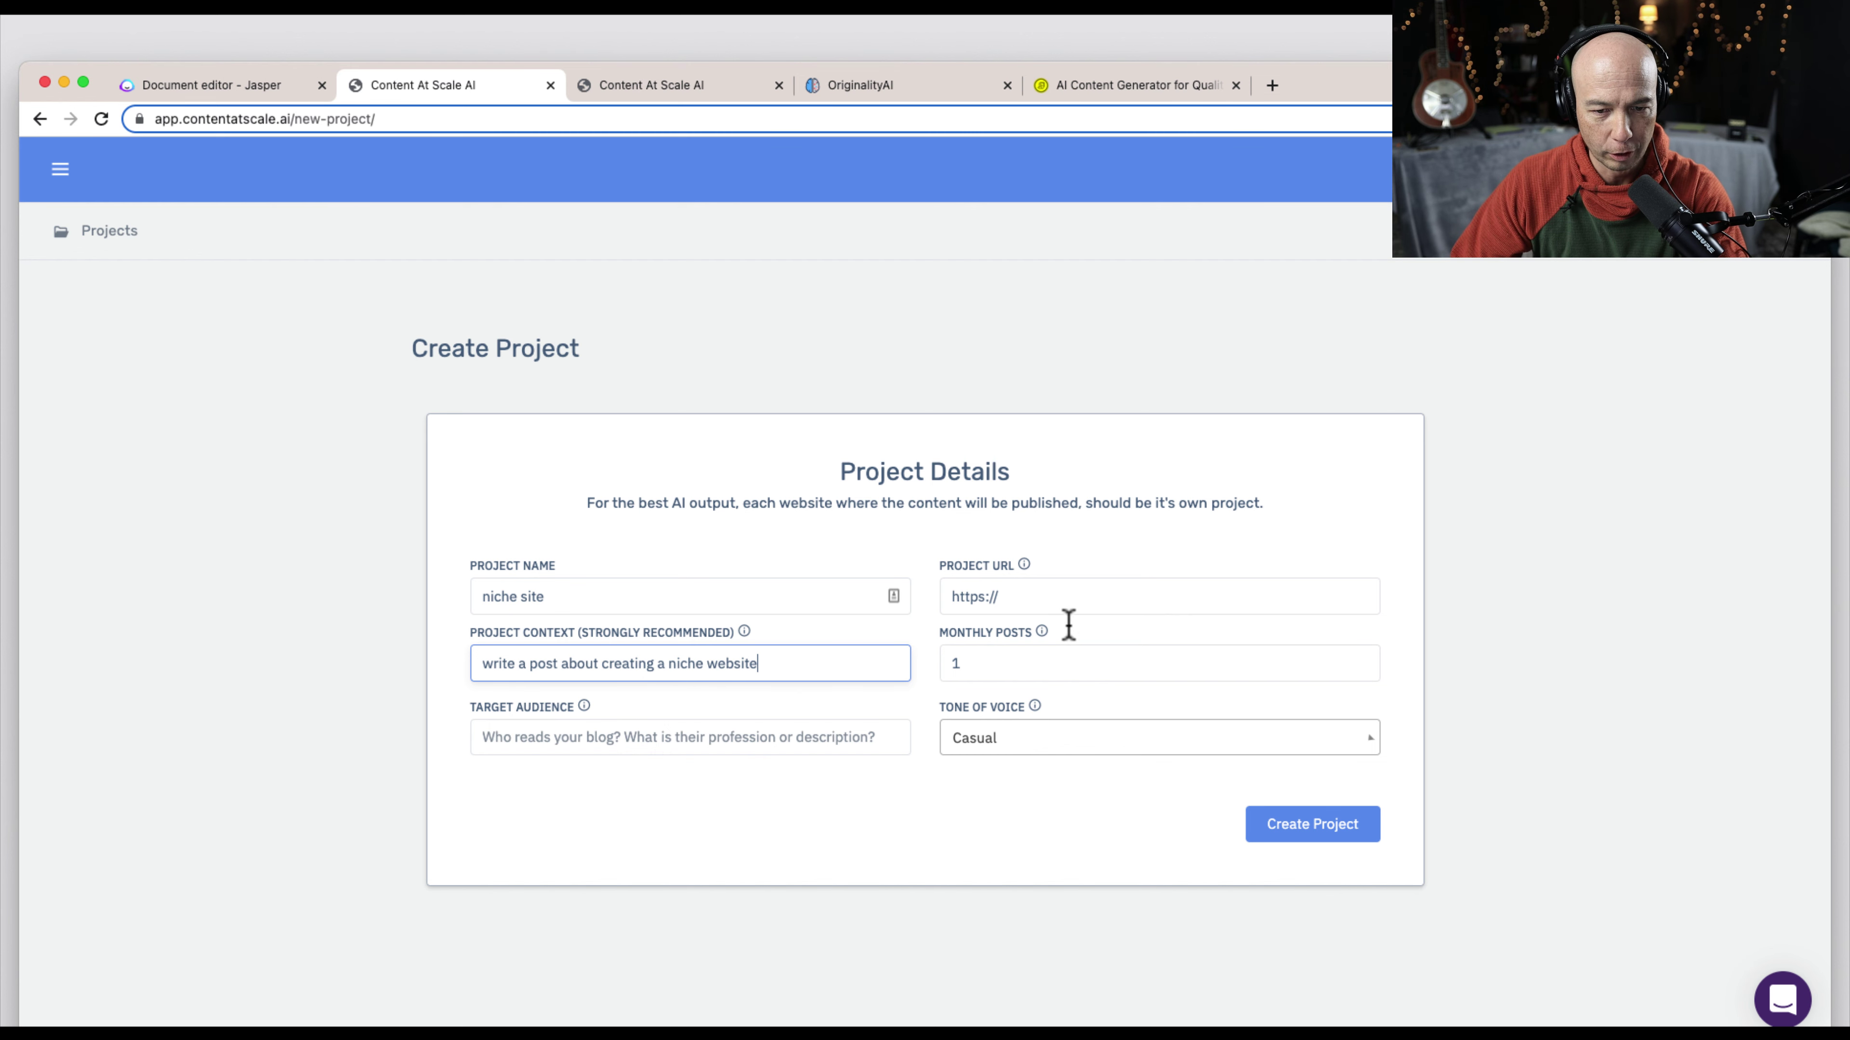
Leave the Target Audience field empty after clearing a half-typed entry
left_click(1130, 587)
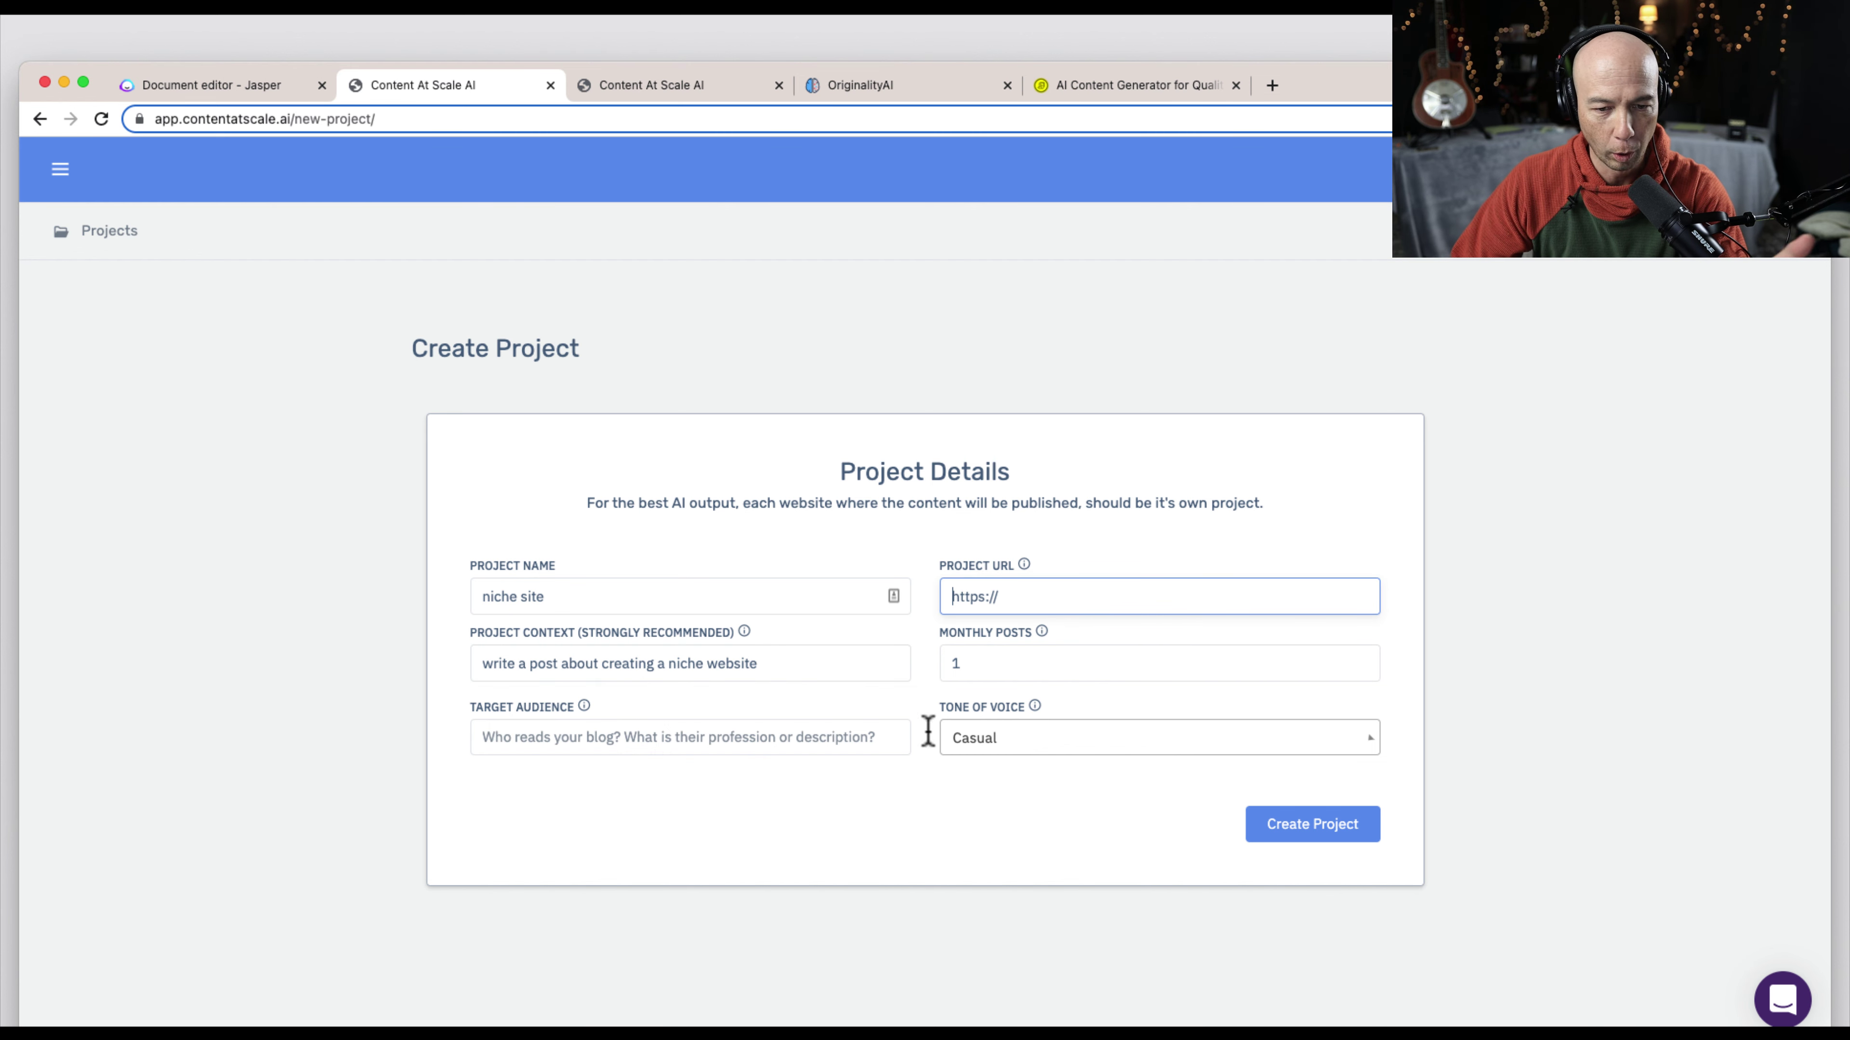
left_click(554, 733)
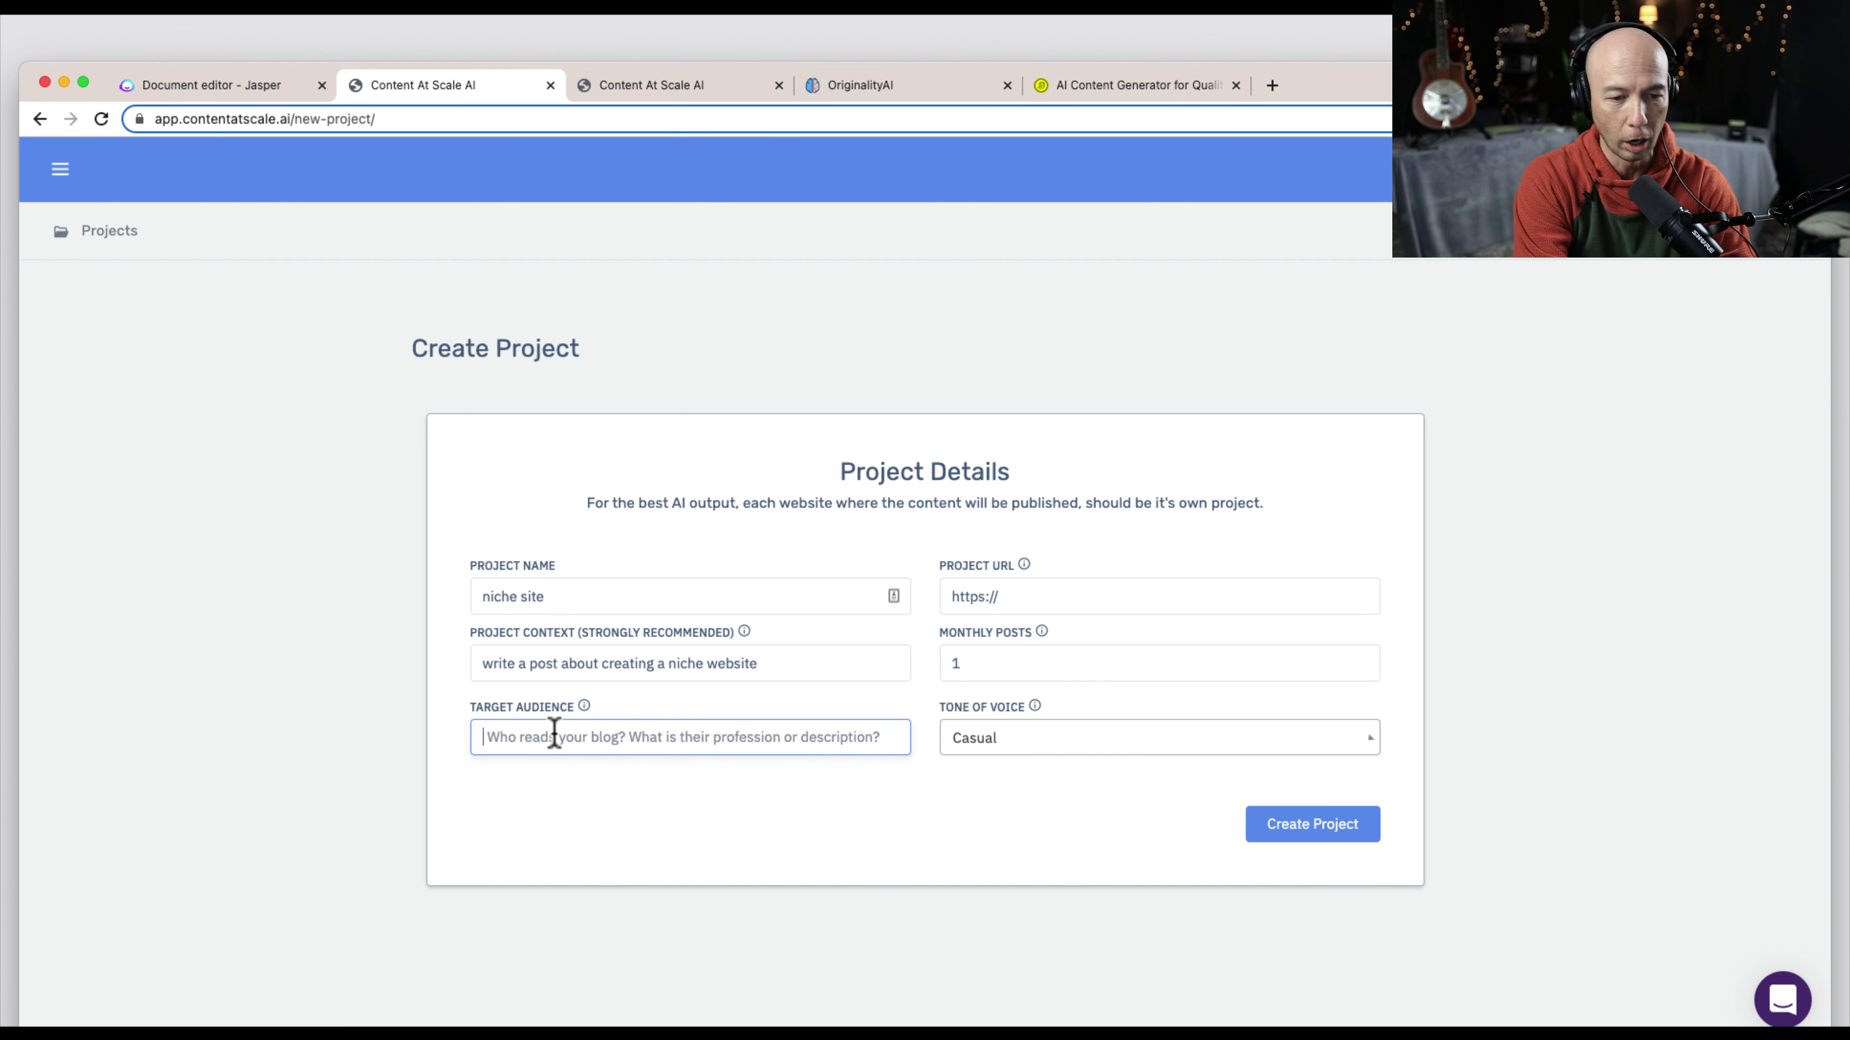
type("new entrp")
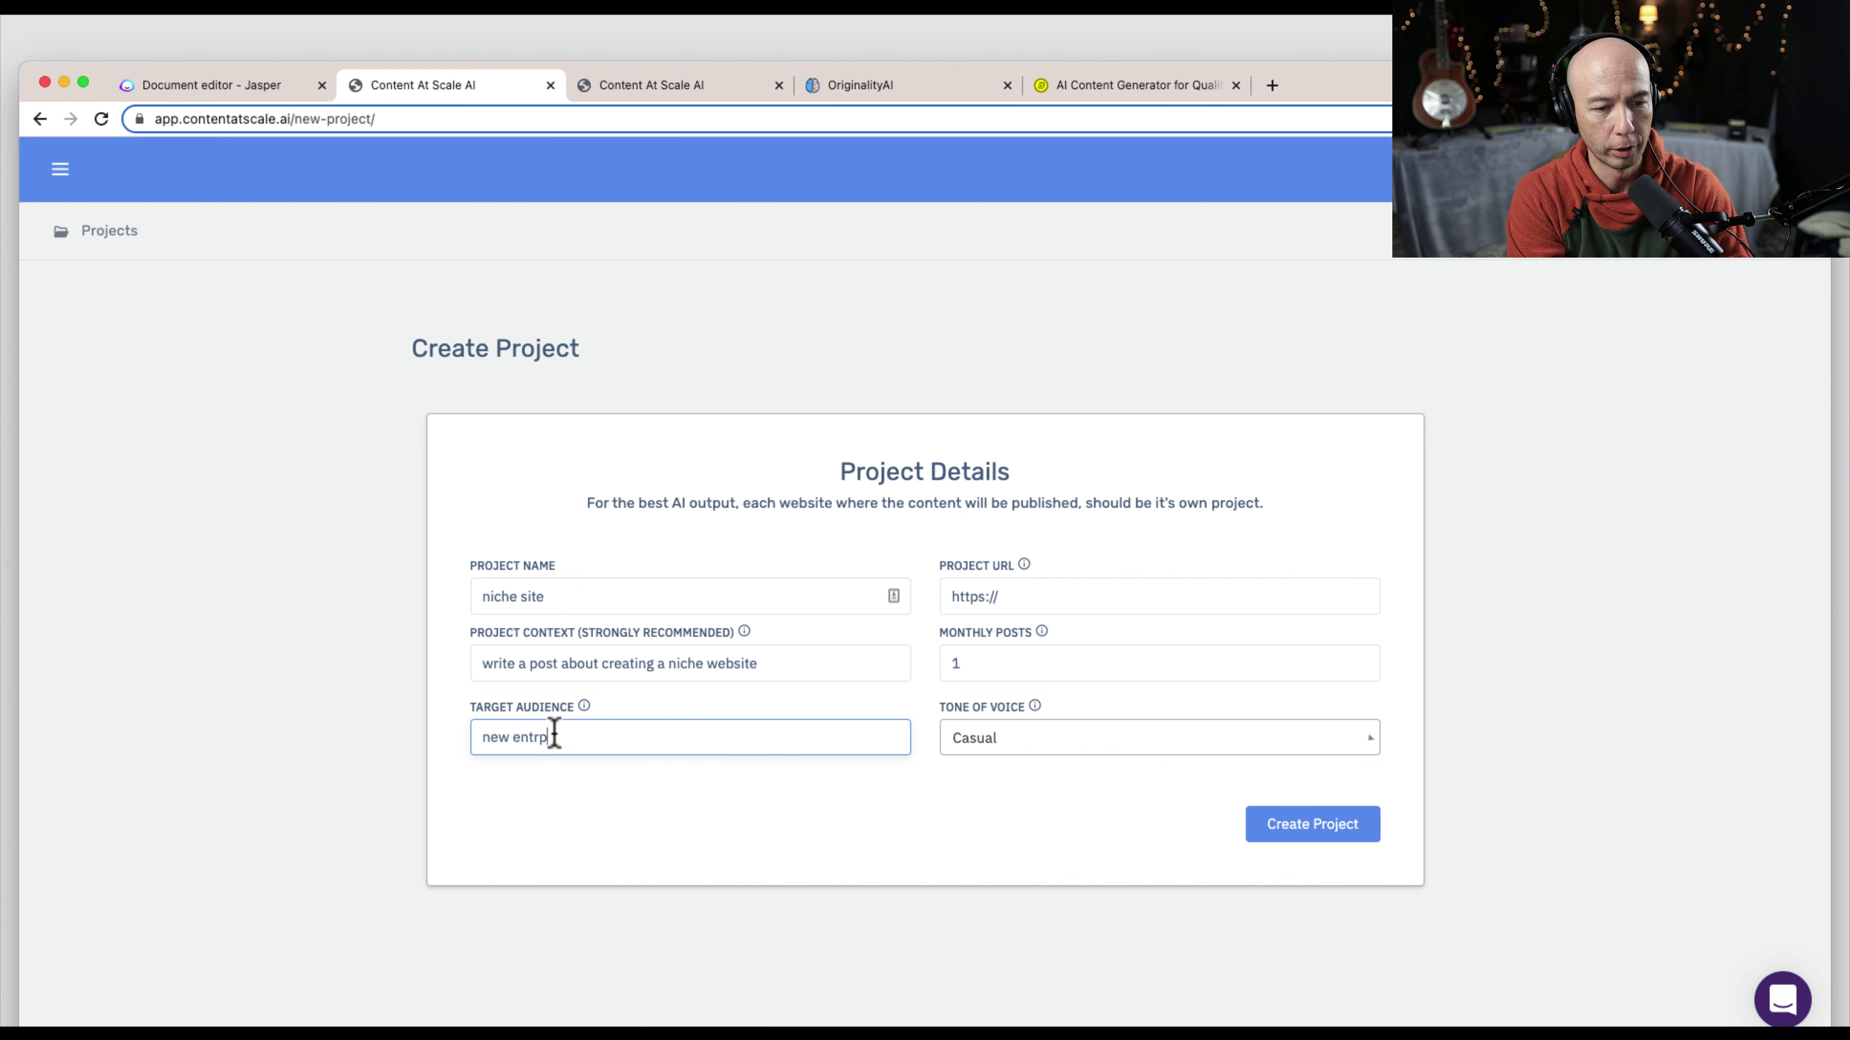
key("BackSpace")
key("BackSpace")
key("BackSpace")
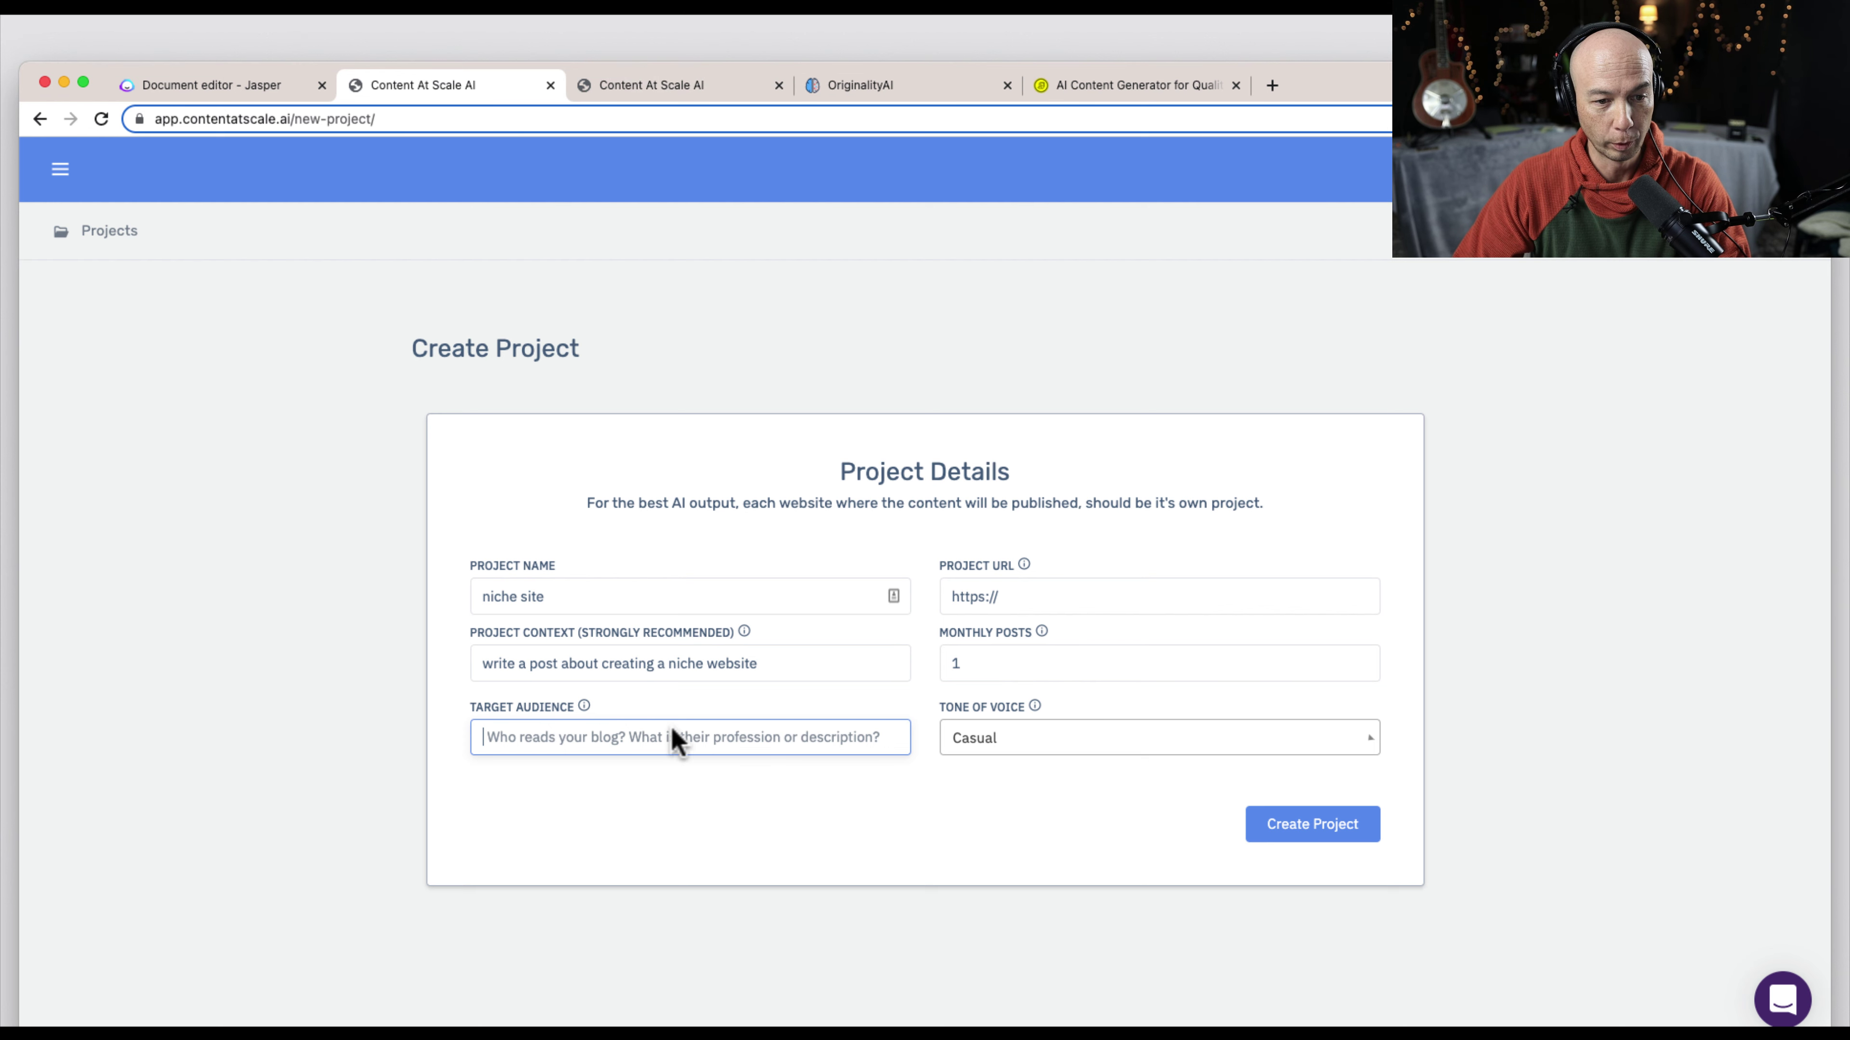
Scroll through the 2,379-word 'Creating a Niche Website' article in the editor, back up to the introduction
left_click(618, 85)
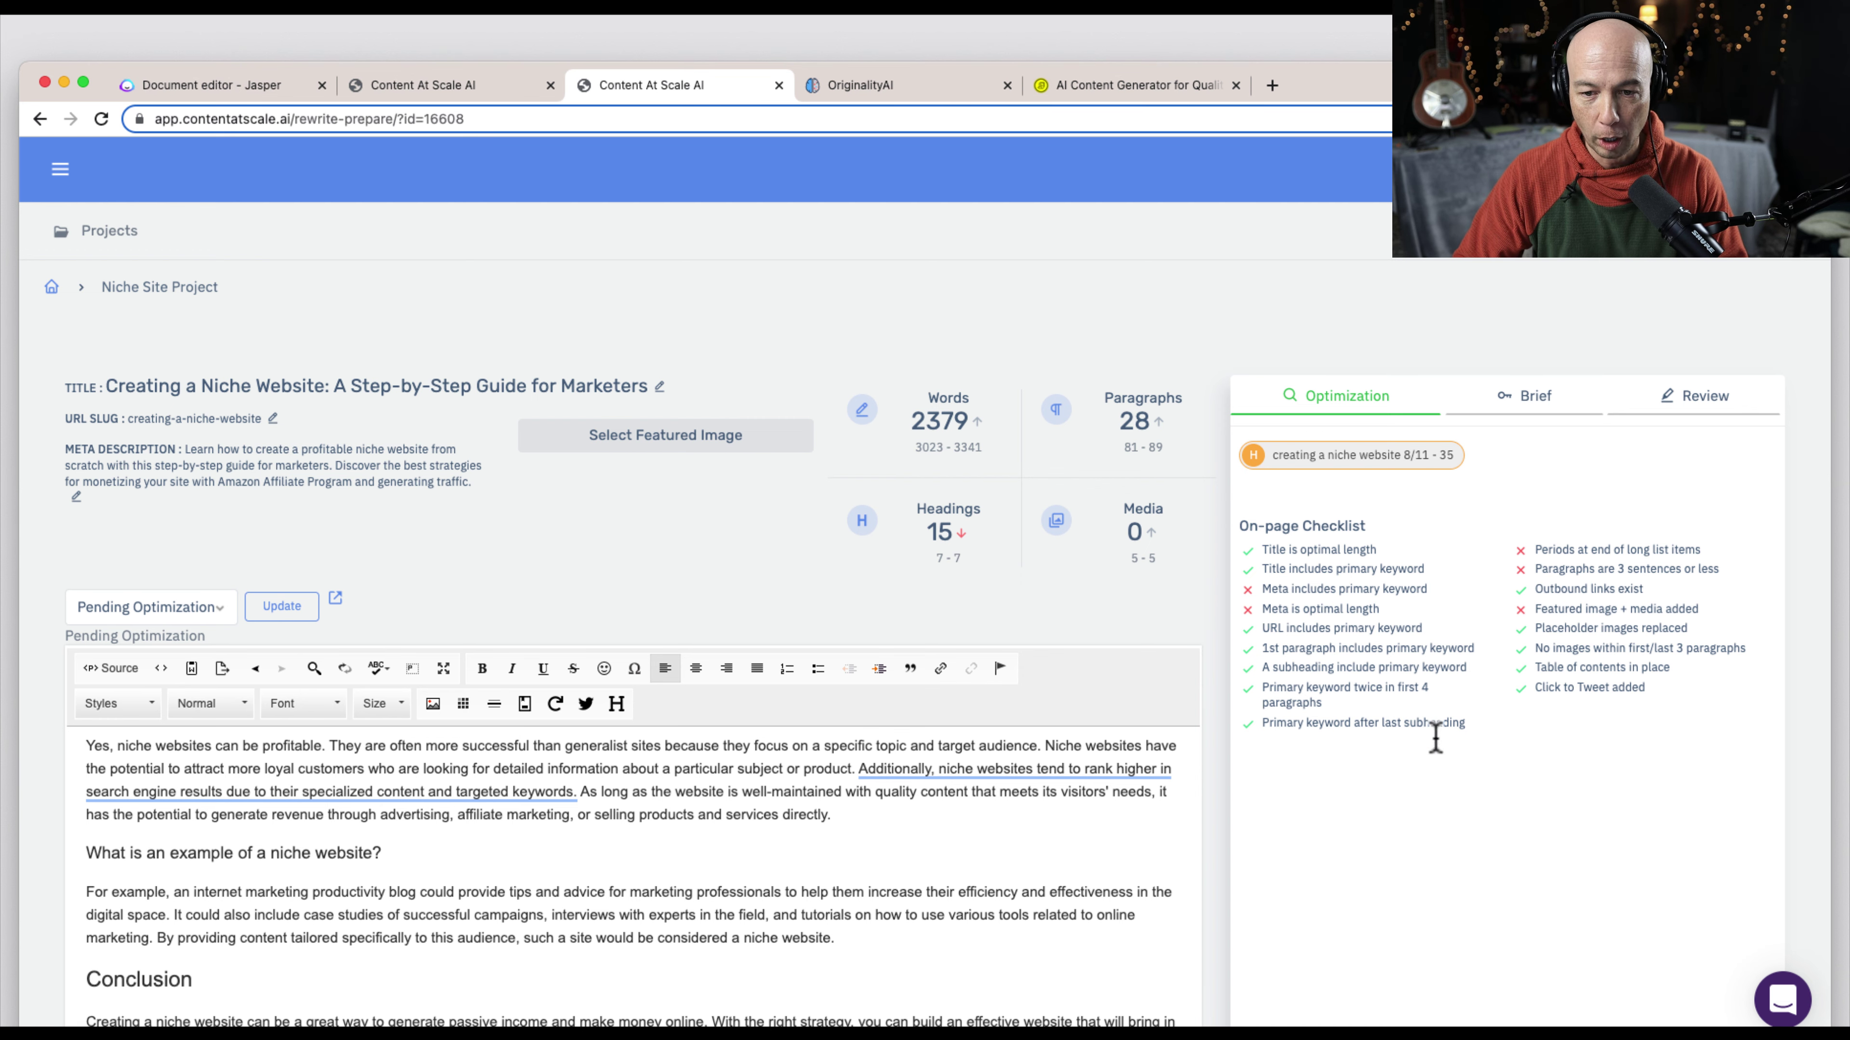
scroll(591, 822, "down", 1)
scroll(591, 822, "down", 5)
left_click(441, 513)
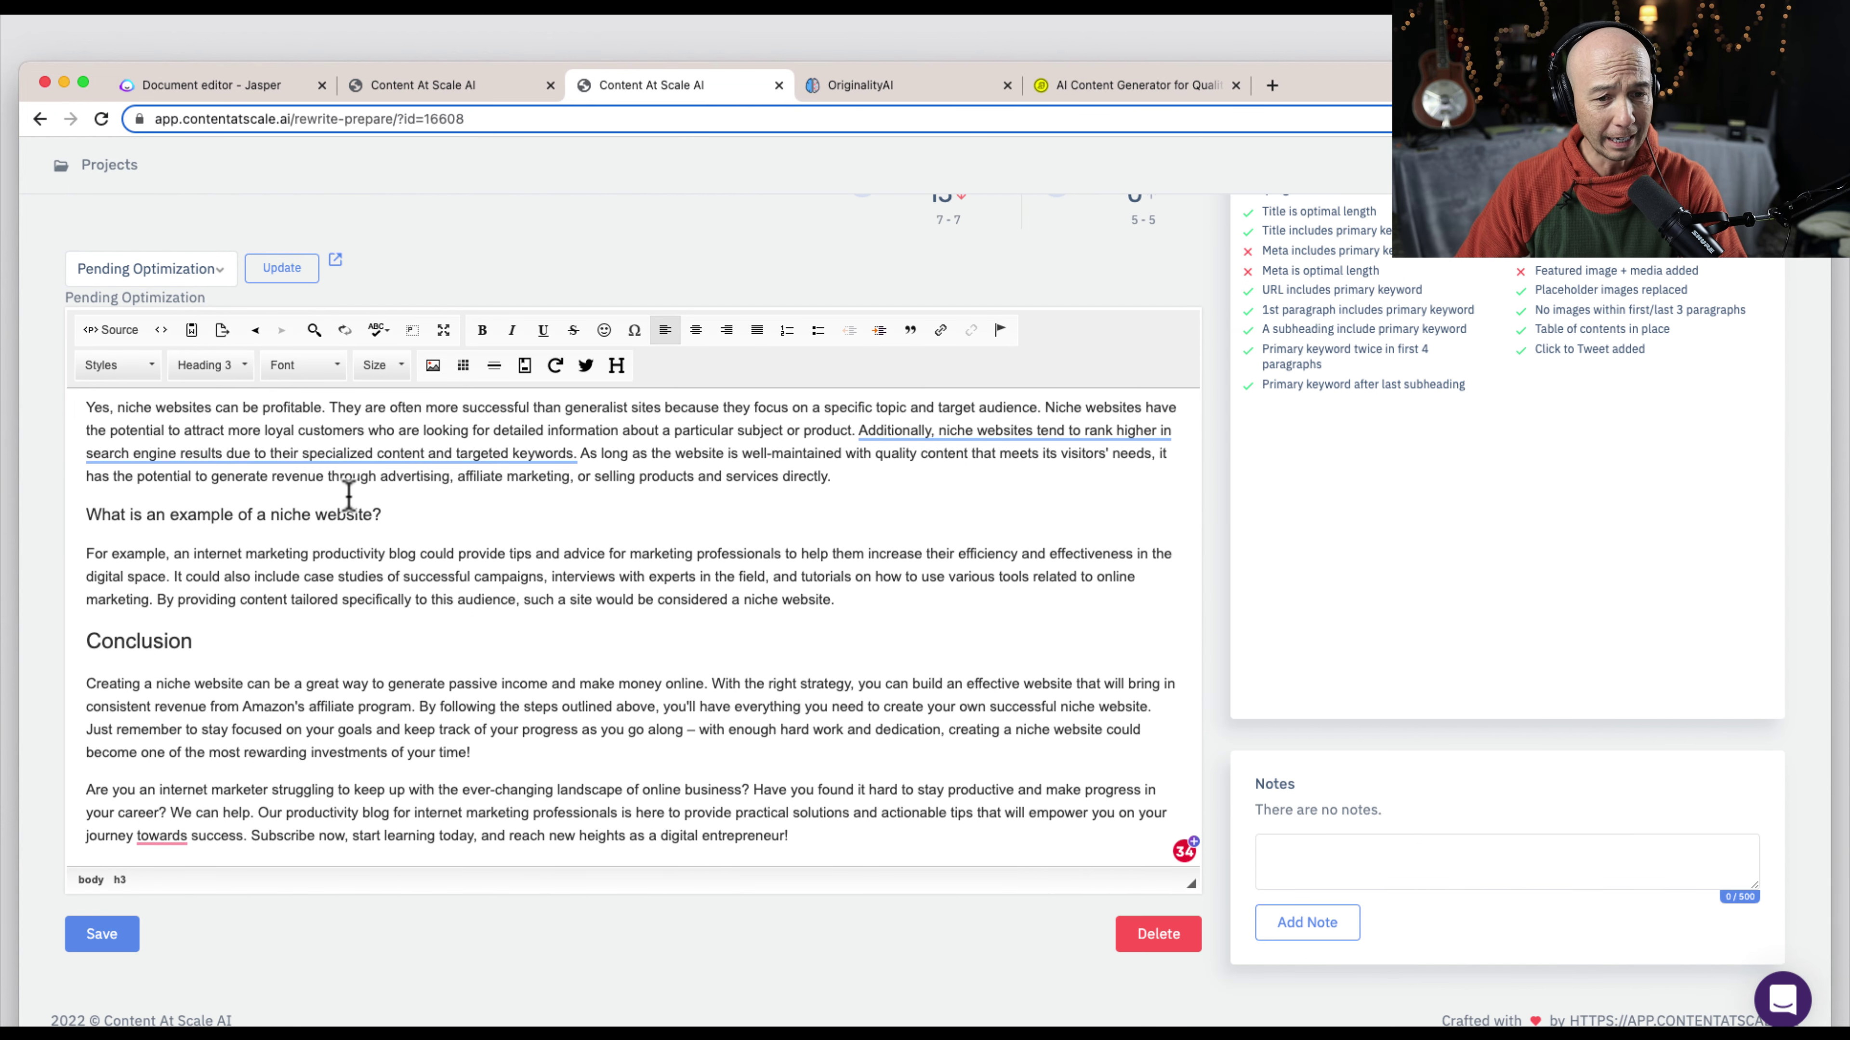
scroll(446, 516, "up", 1)
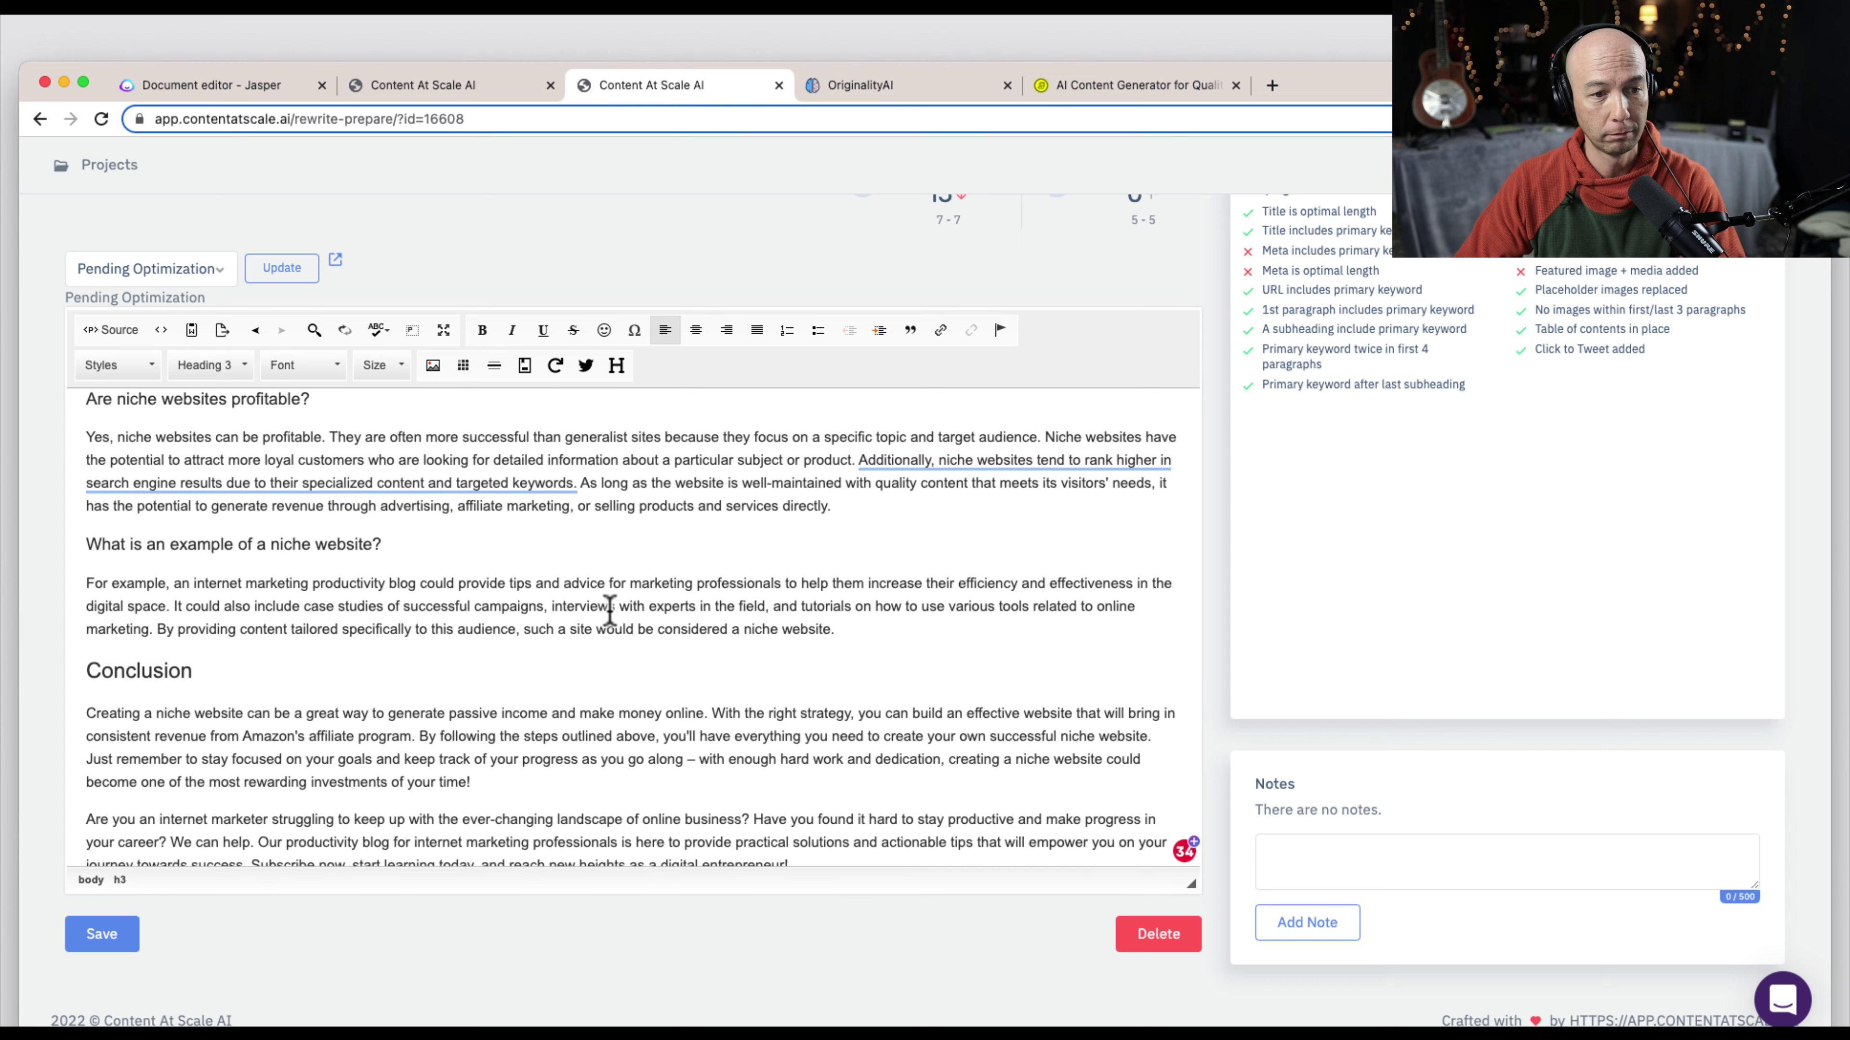
scroll(610, 610, "up", 15)
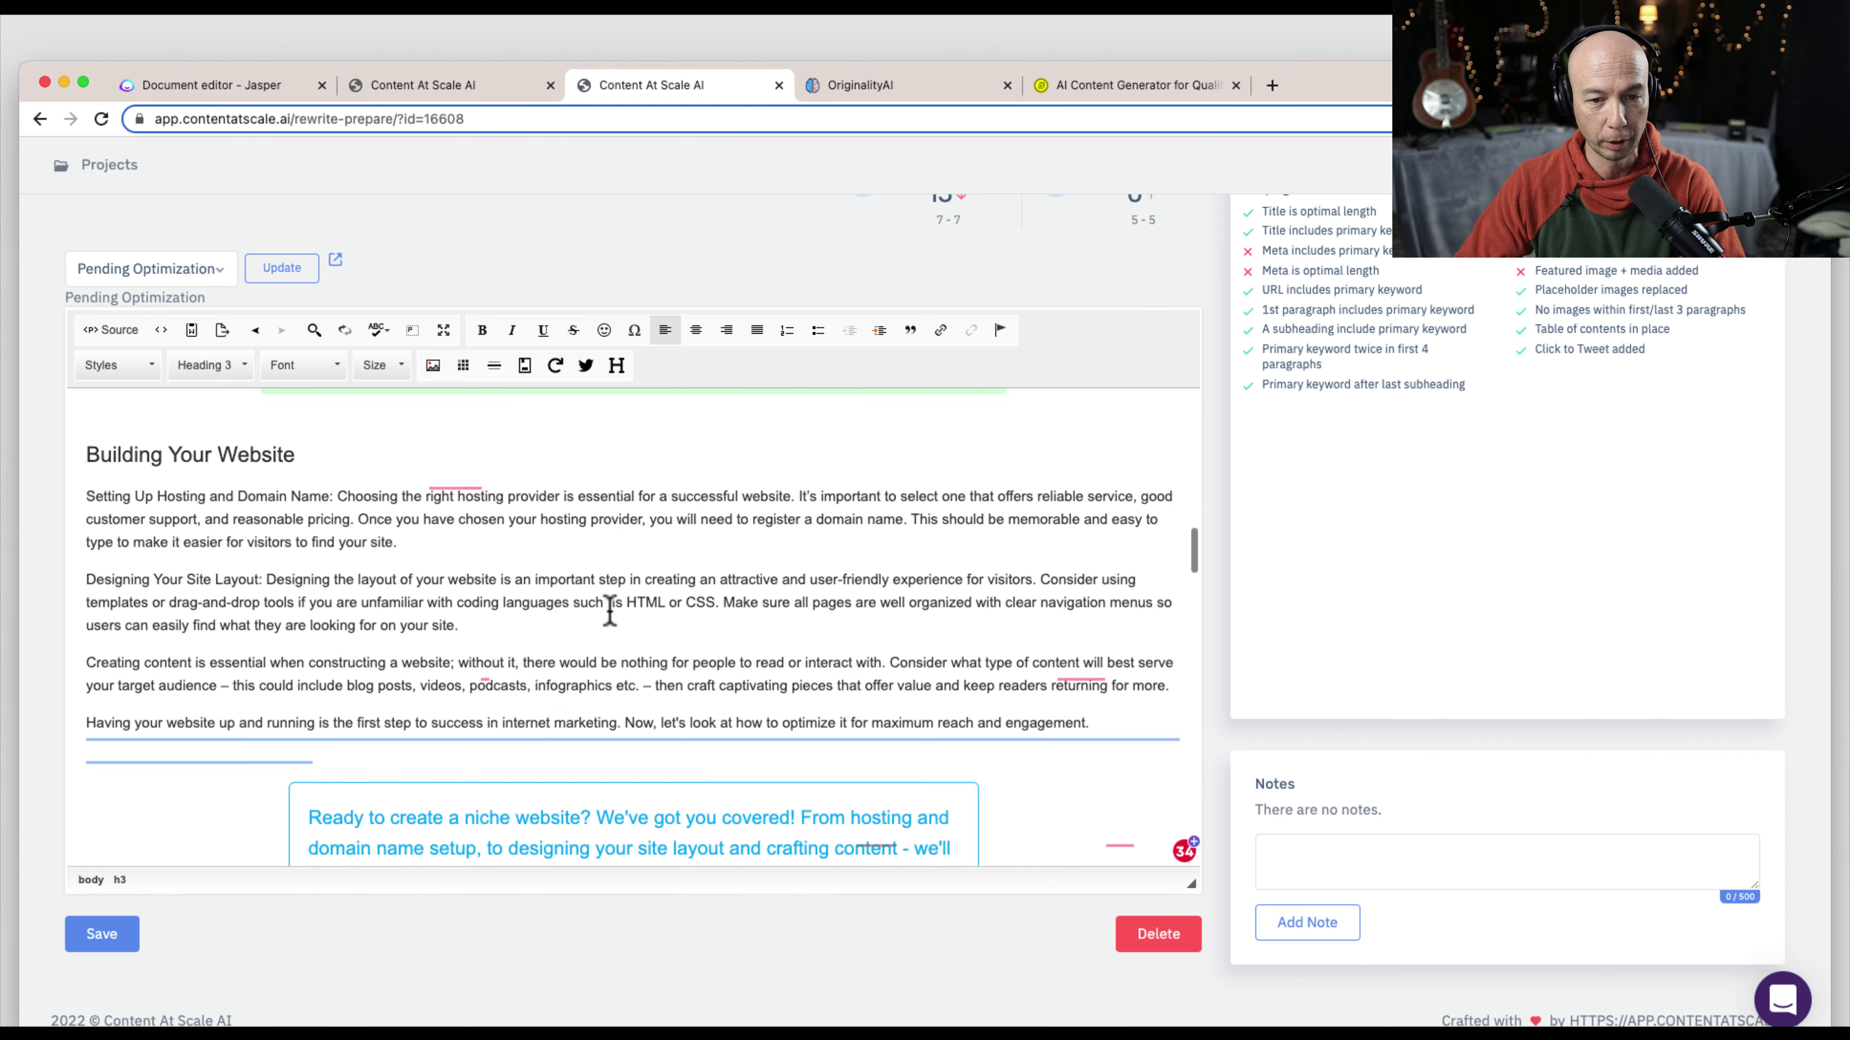
scroll(610, 611, "up", 10)
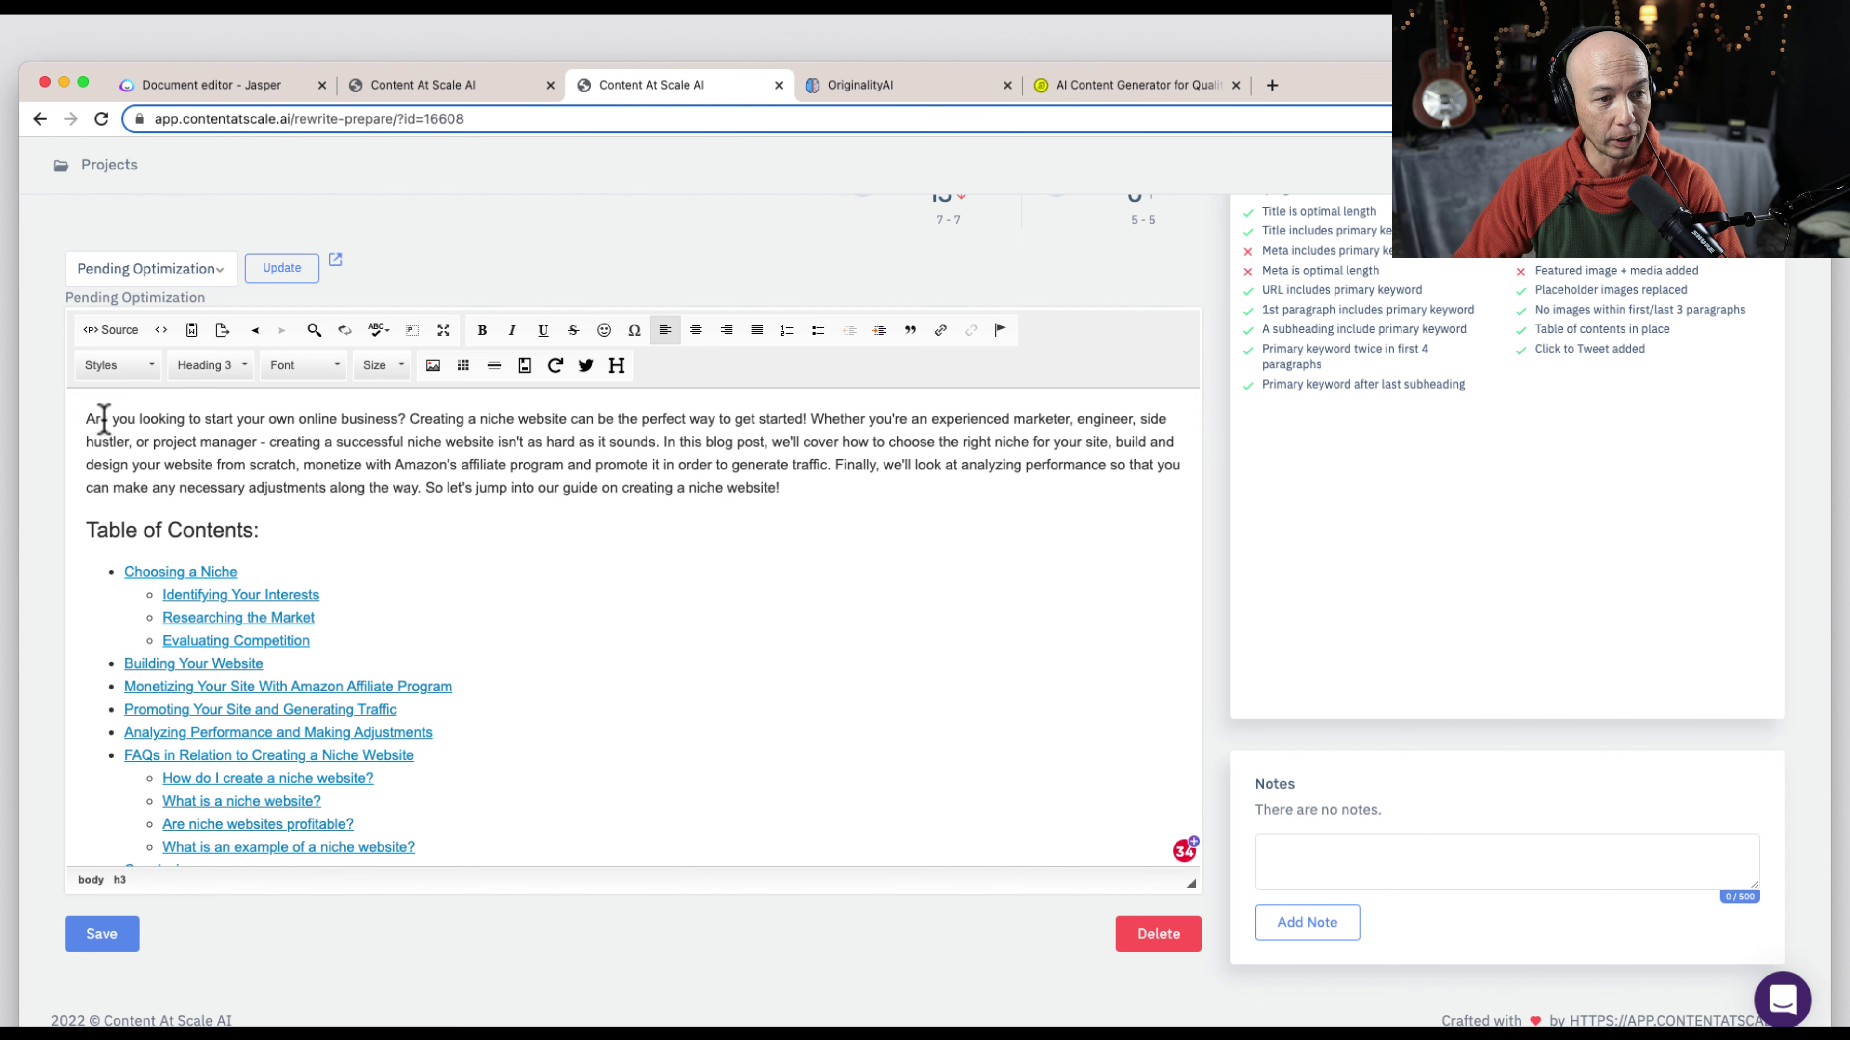
left_click_drag(91, 419, 805, 492)
left_click(806, 496)
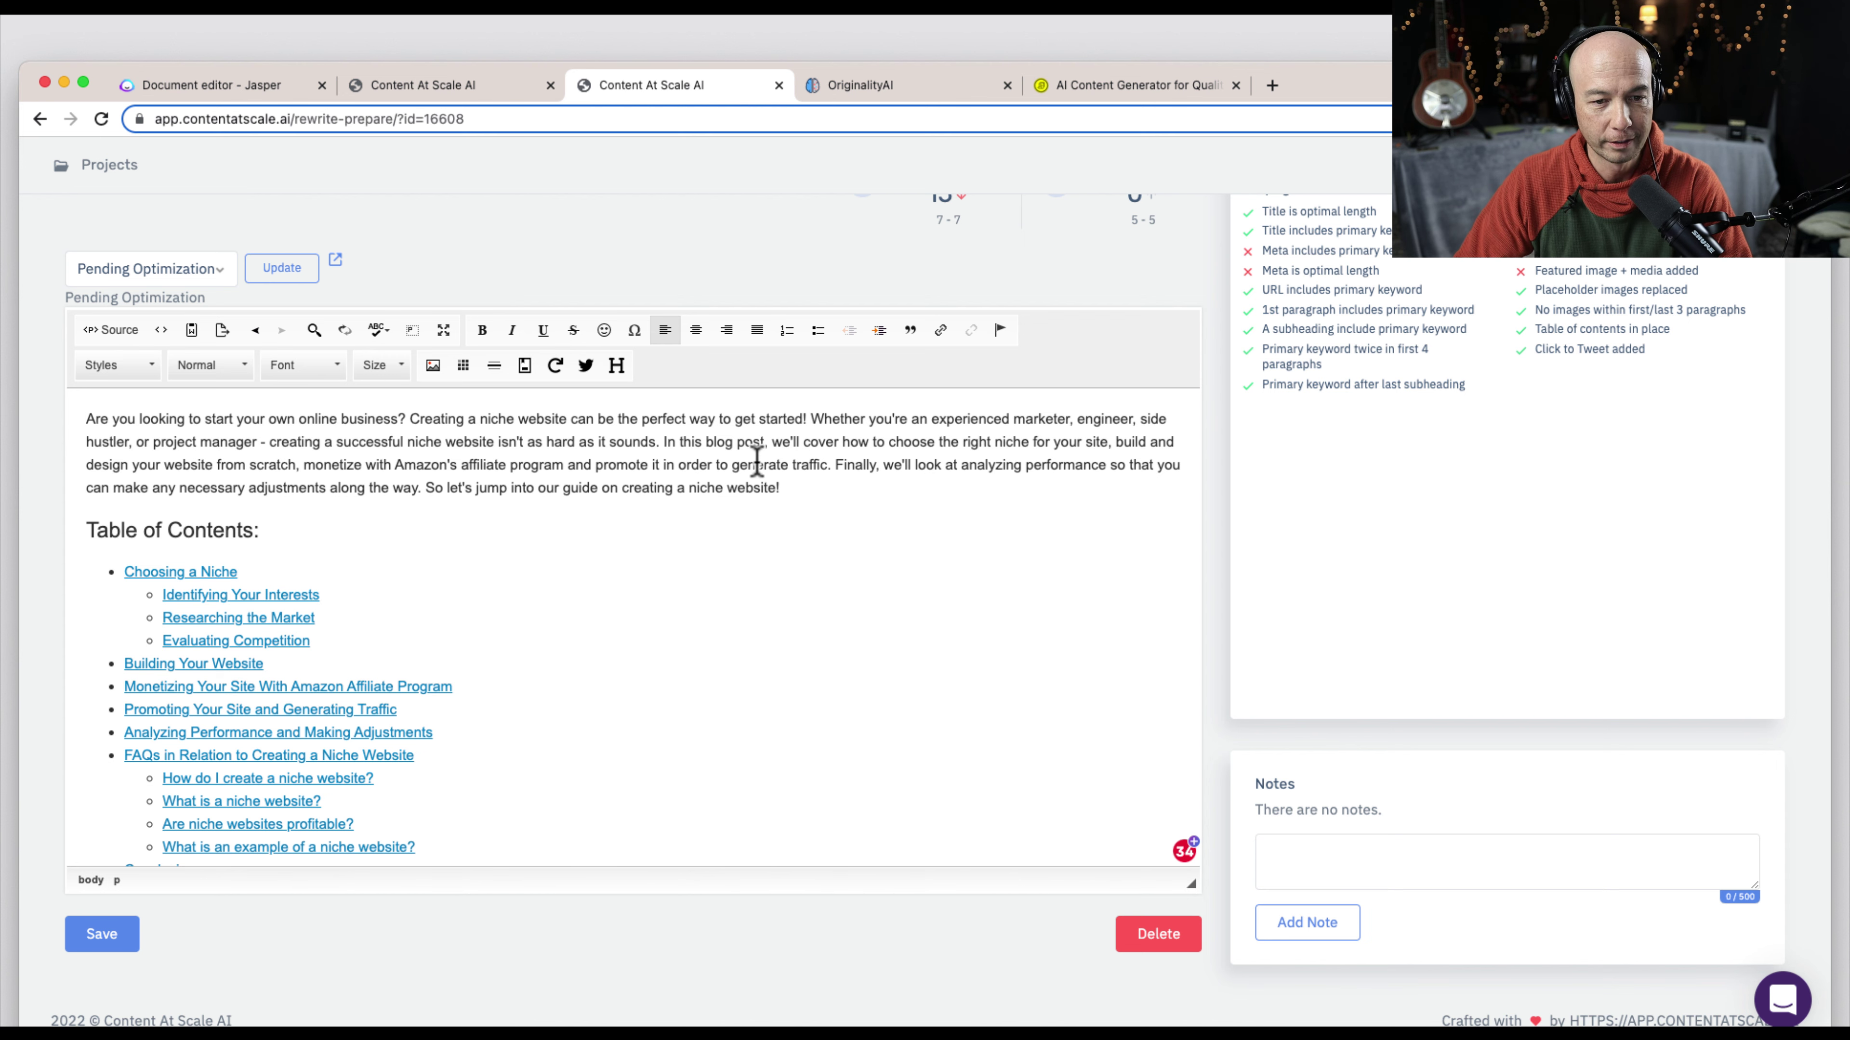
scroll(701, 565, "down", 2)
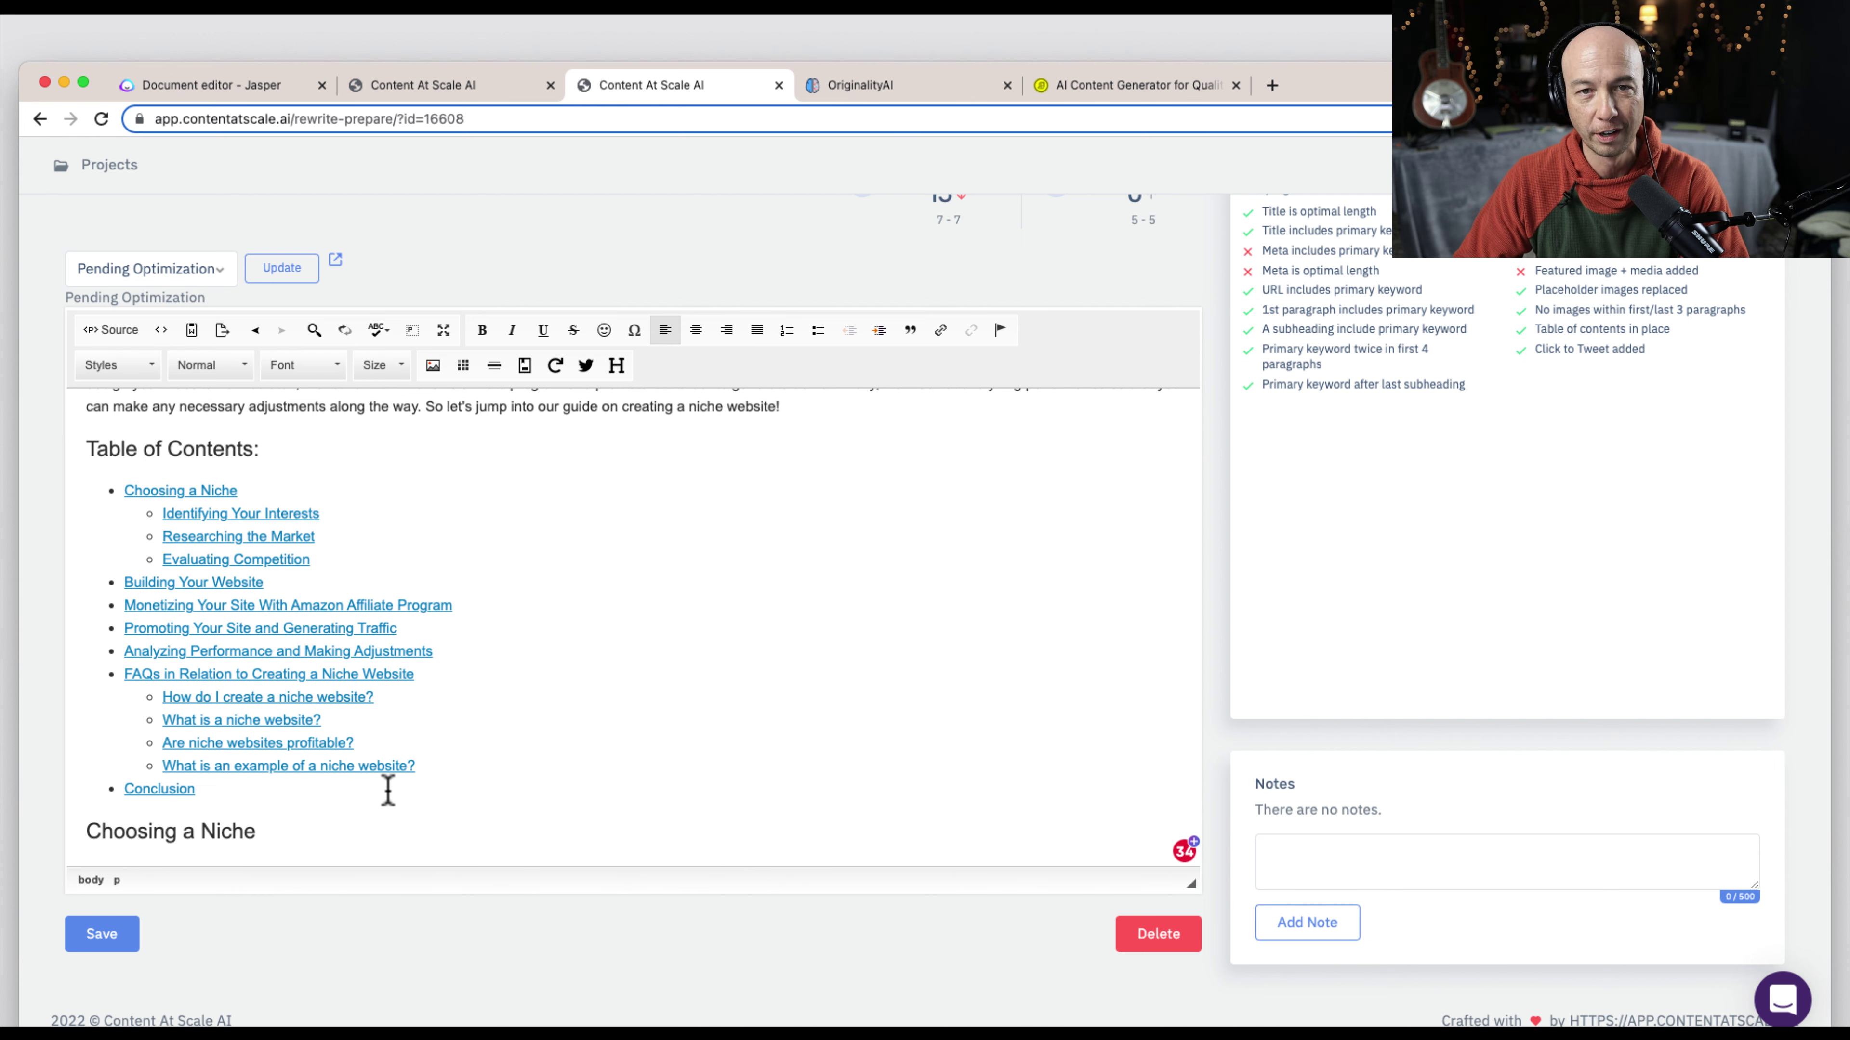
scroll(601, 663, "down", 9)
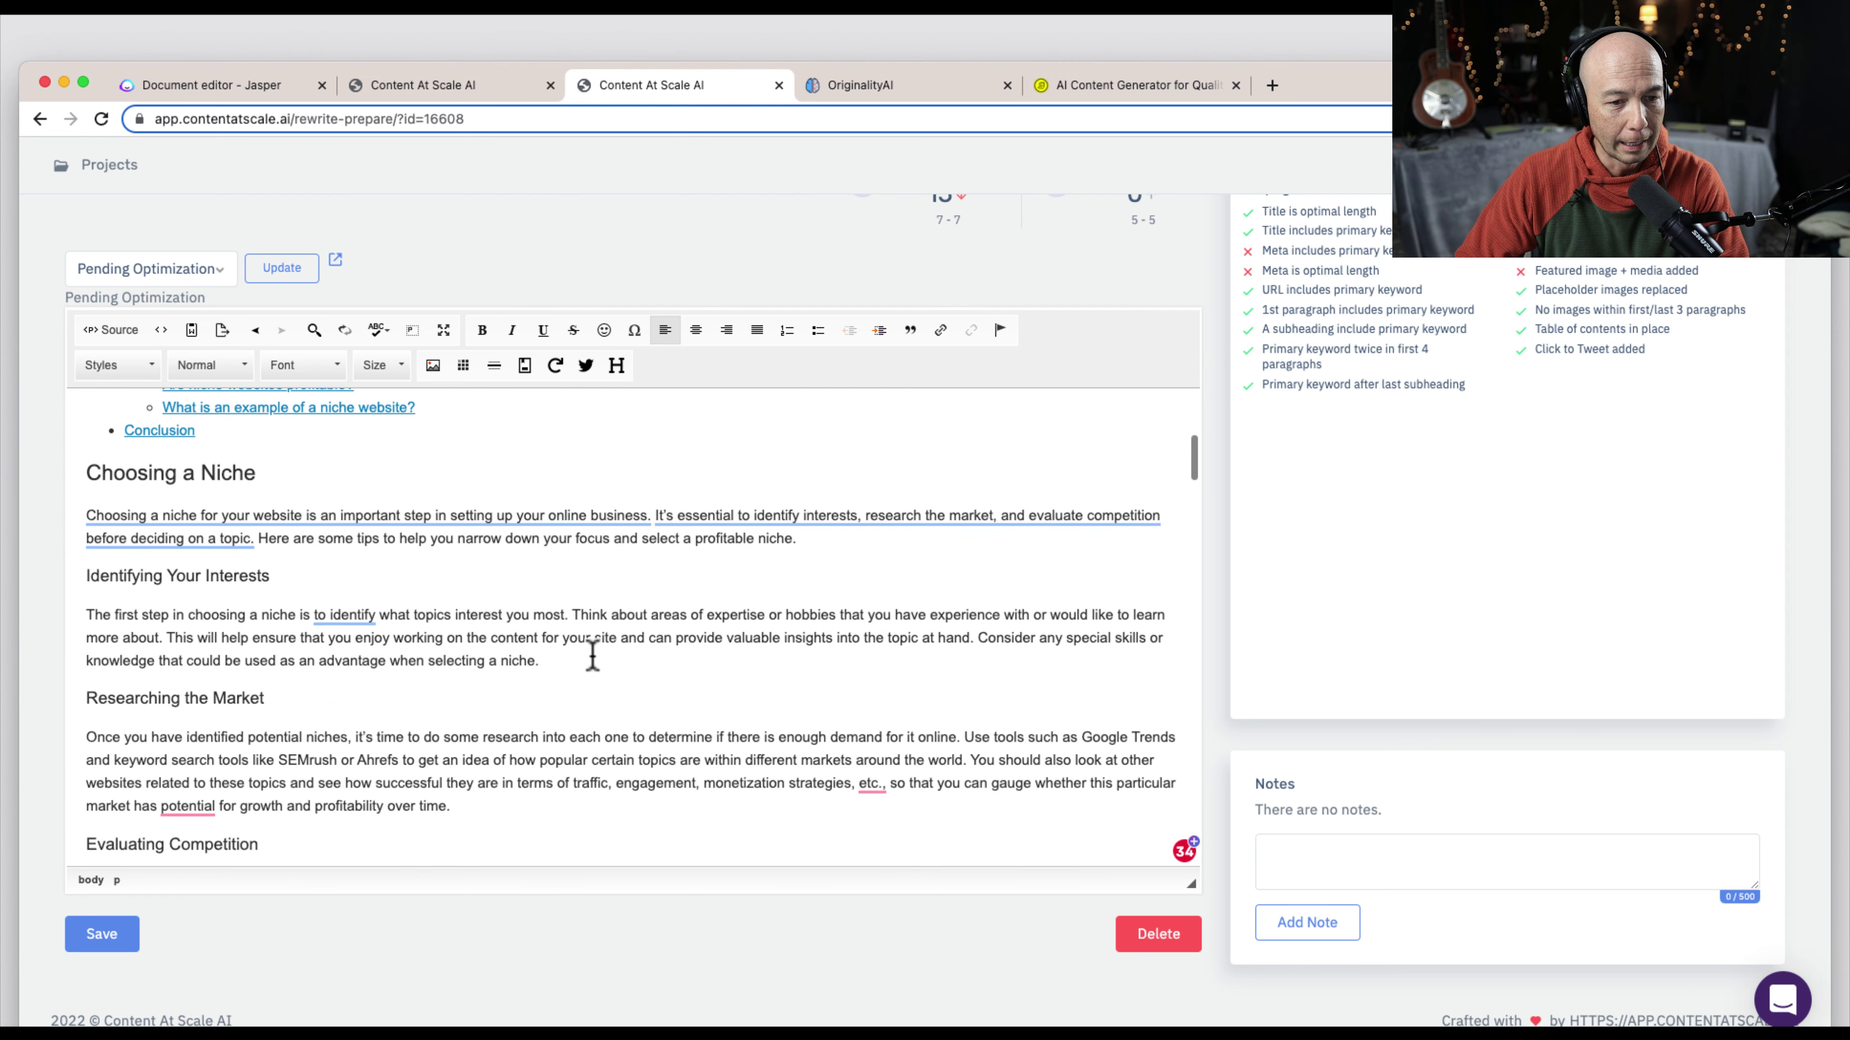
mouse_move(141, 507)
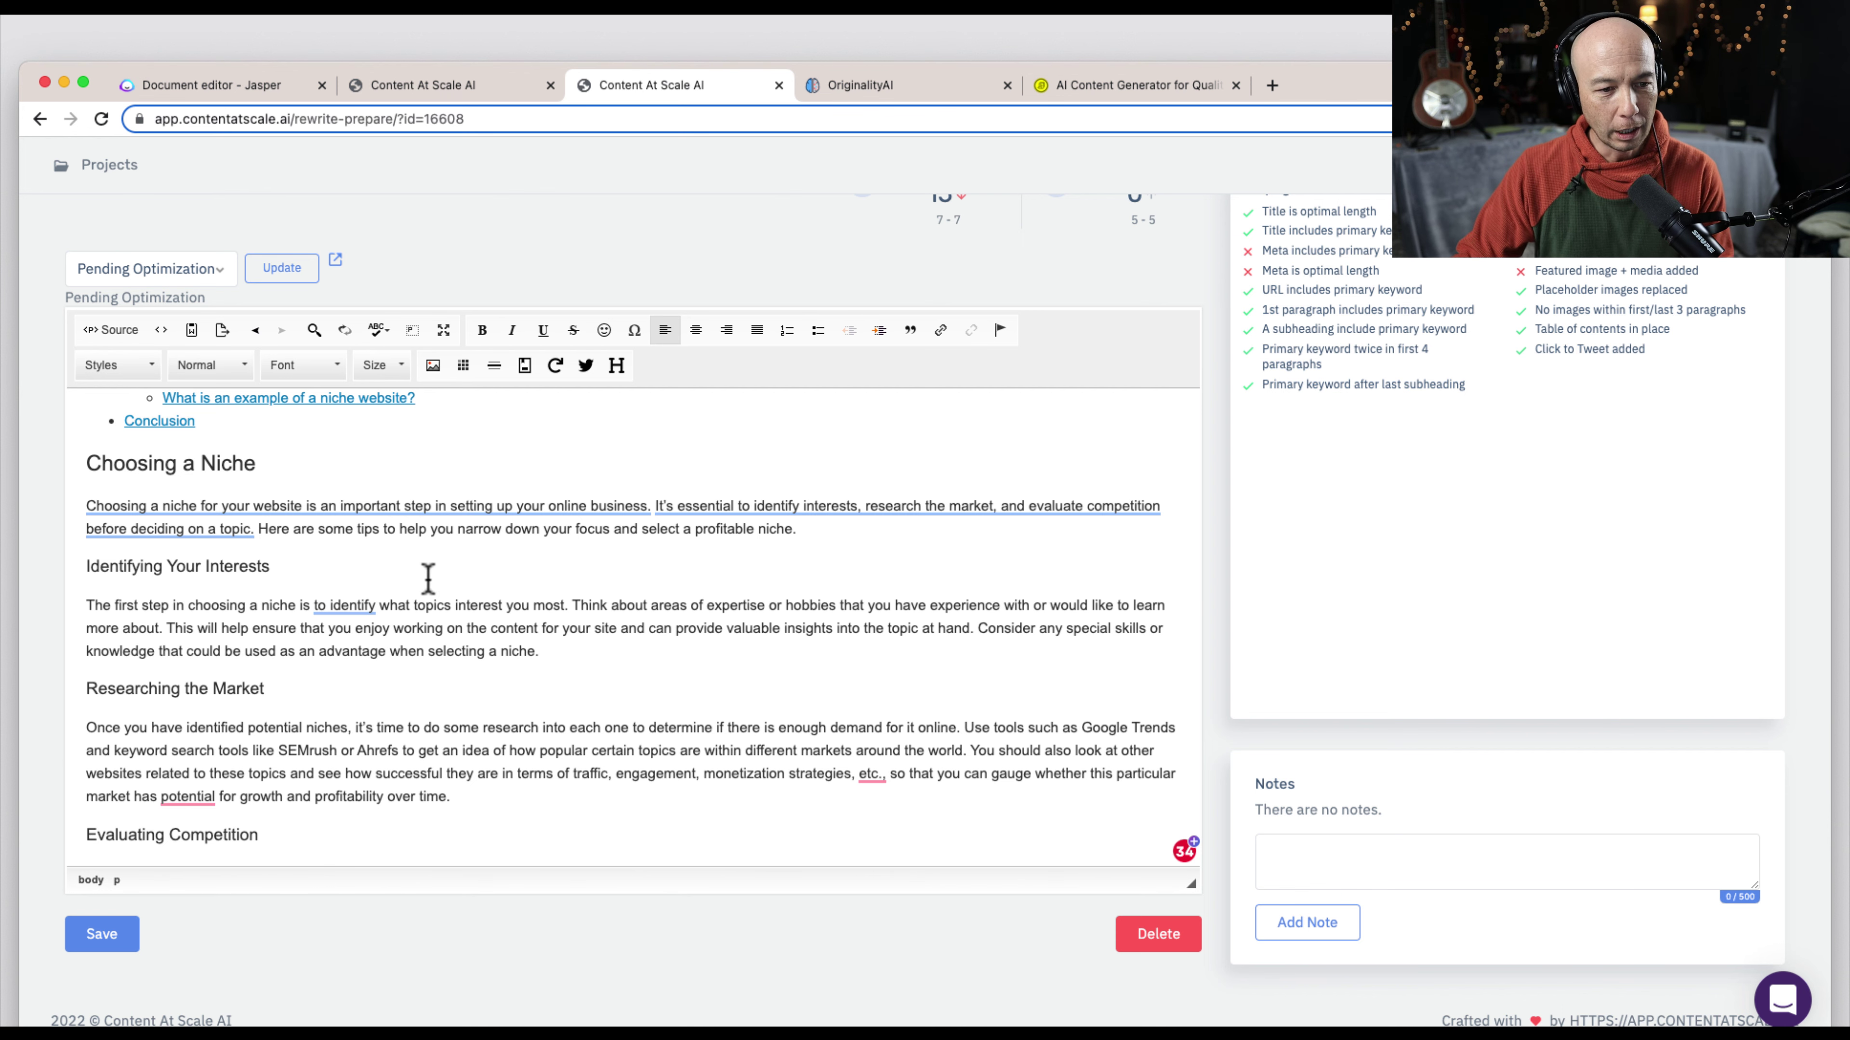
Accept Grammarly's two sentence rewrites plus 'identifying' and 'has the potential' in Choosing a Niche
mouse_move(218, 500)
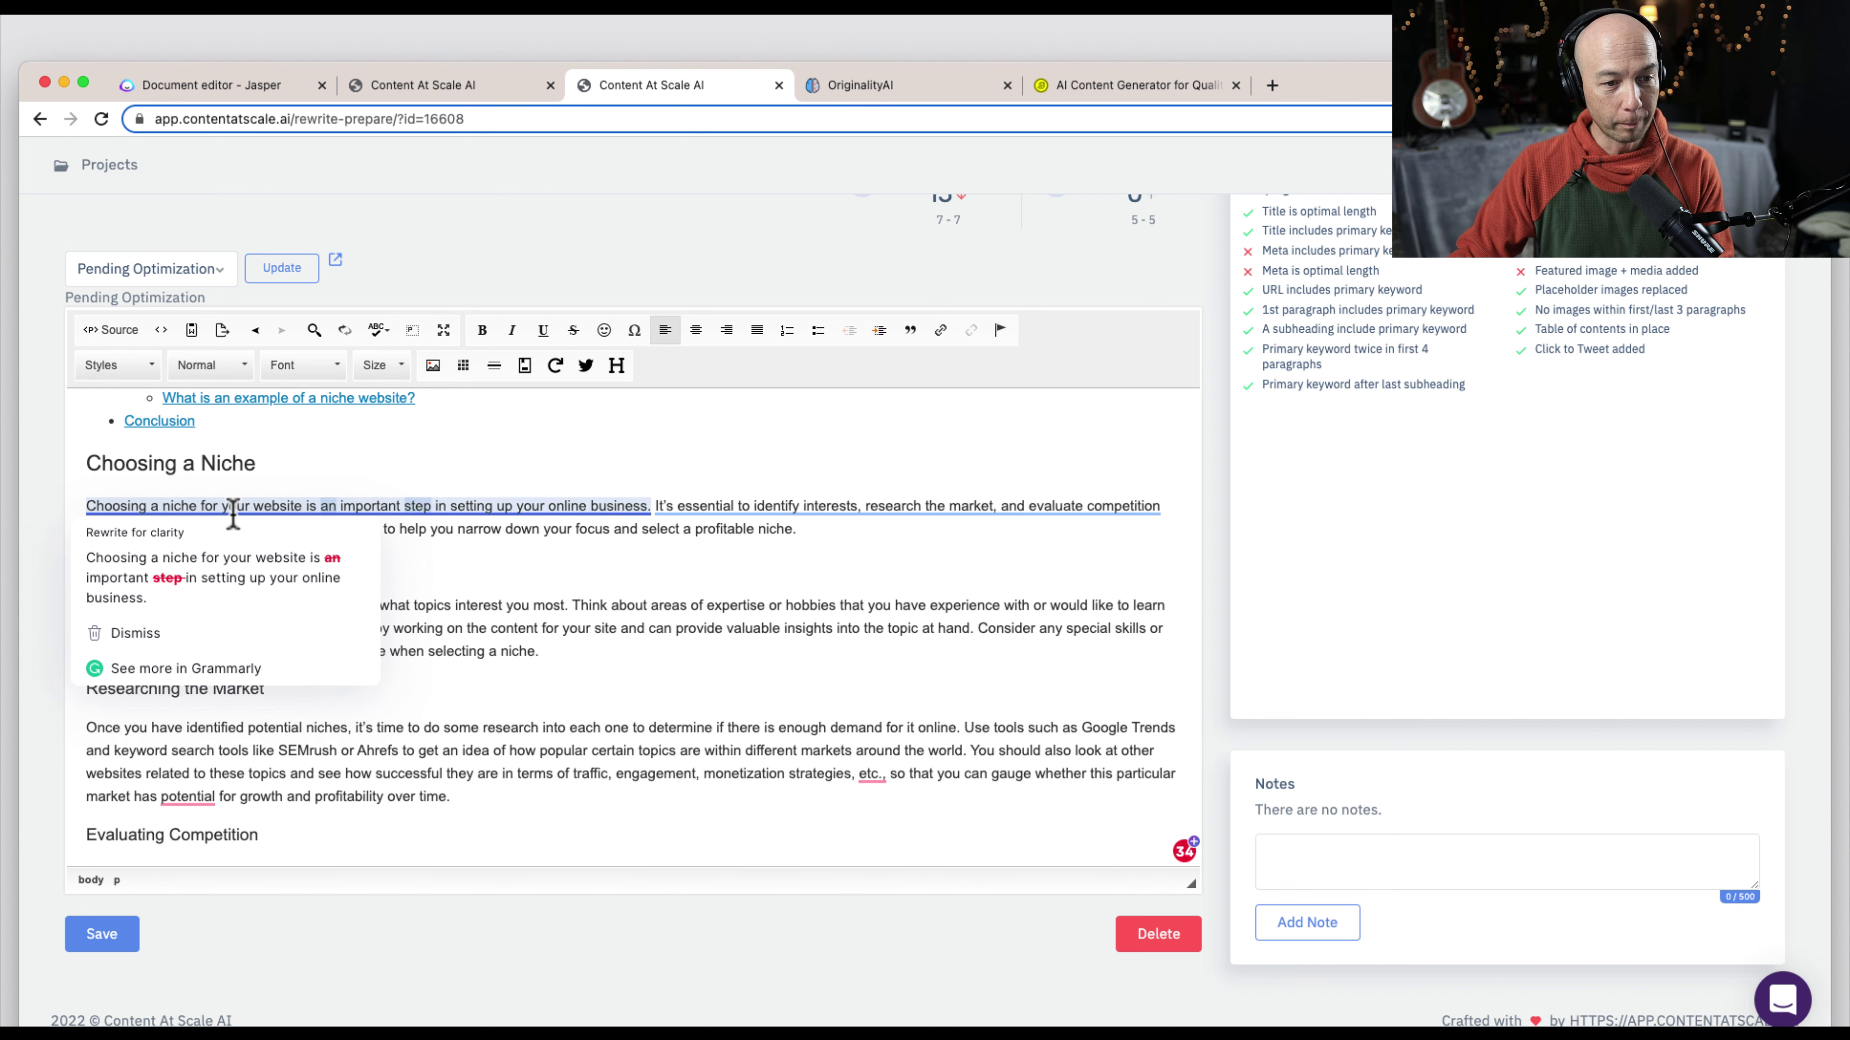
left_click(228, 572)
mouse_move(757, 500)
left_click(763, 557)
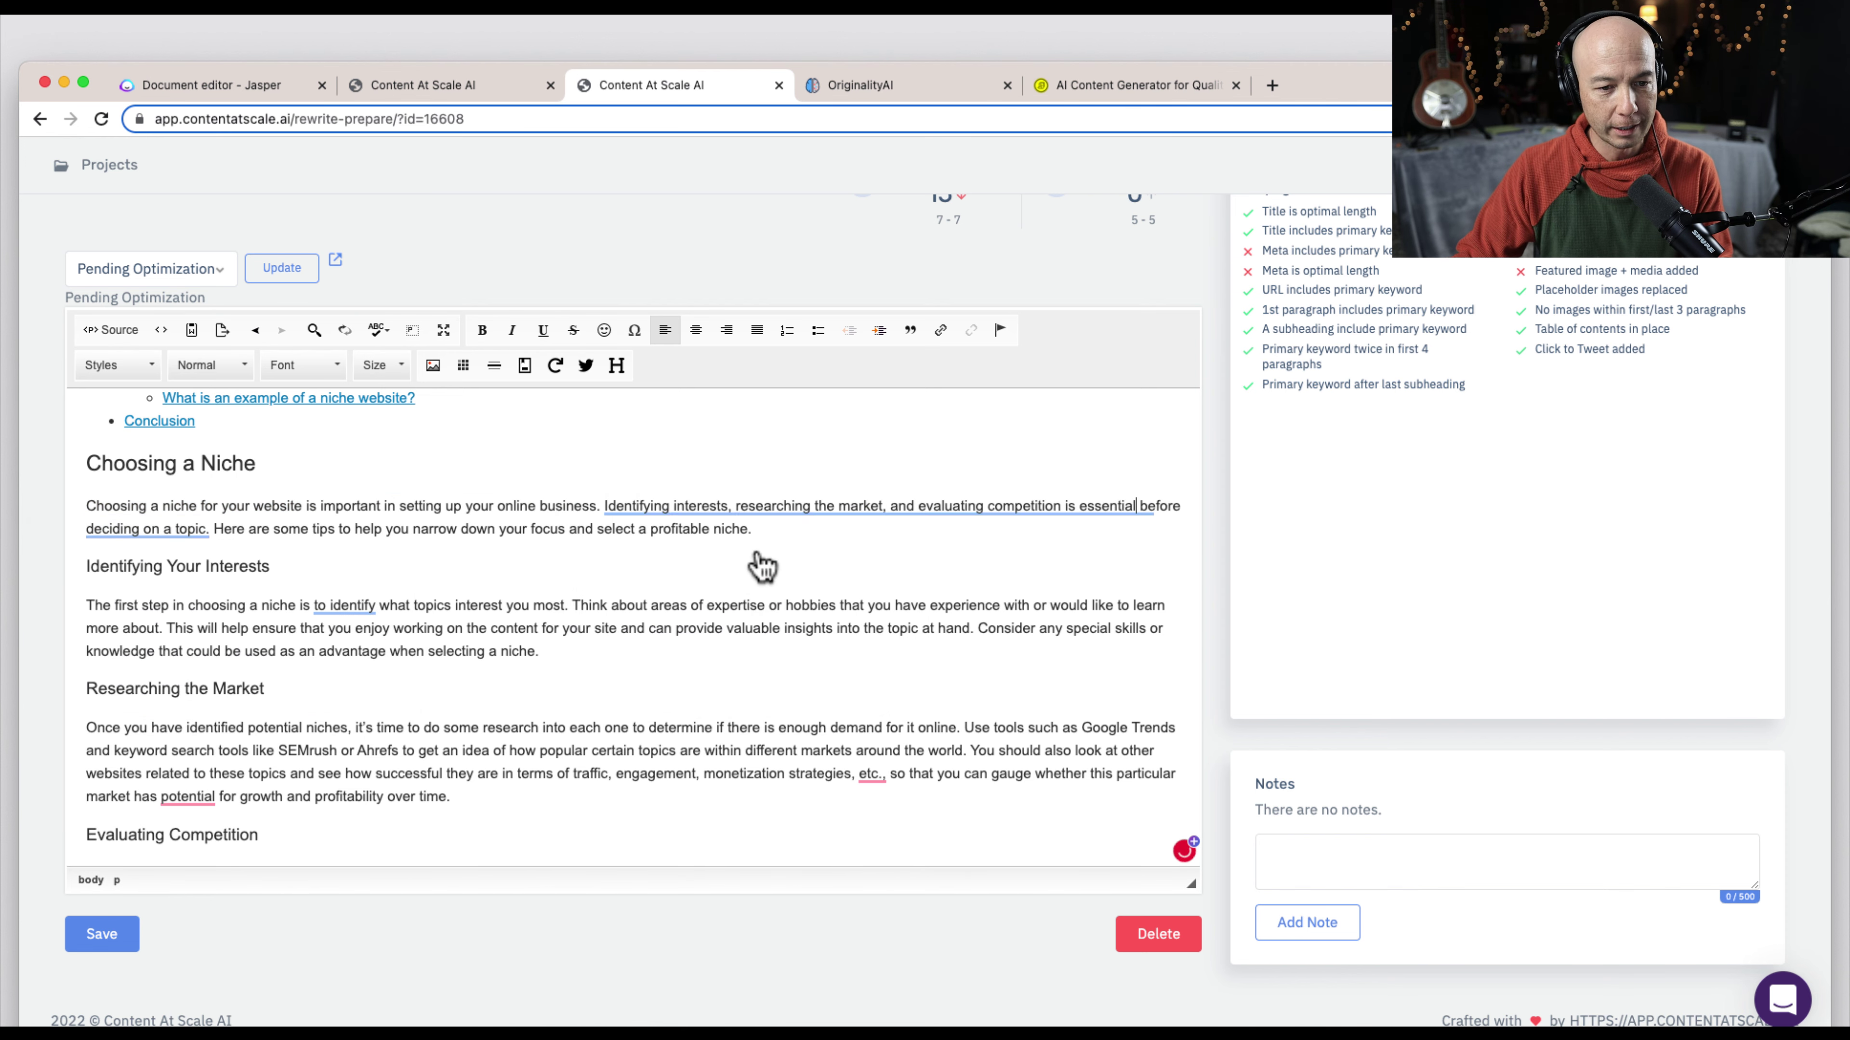
mouse_move(357, 608)
left_click(367, 659)
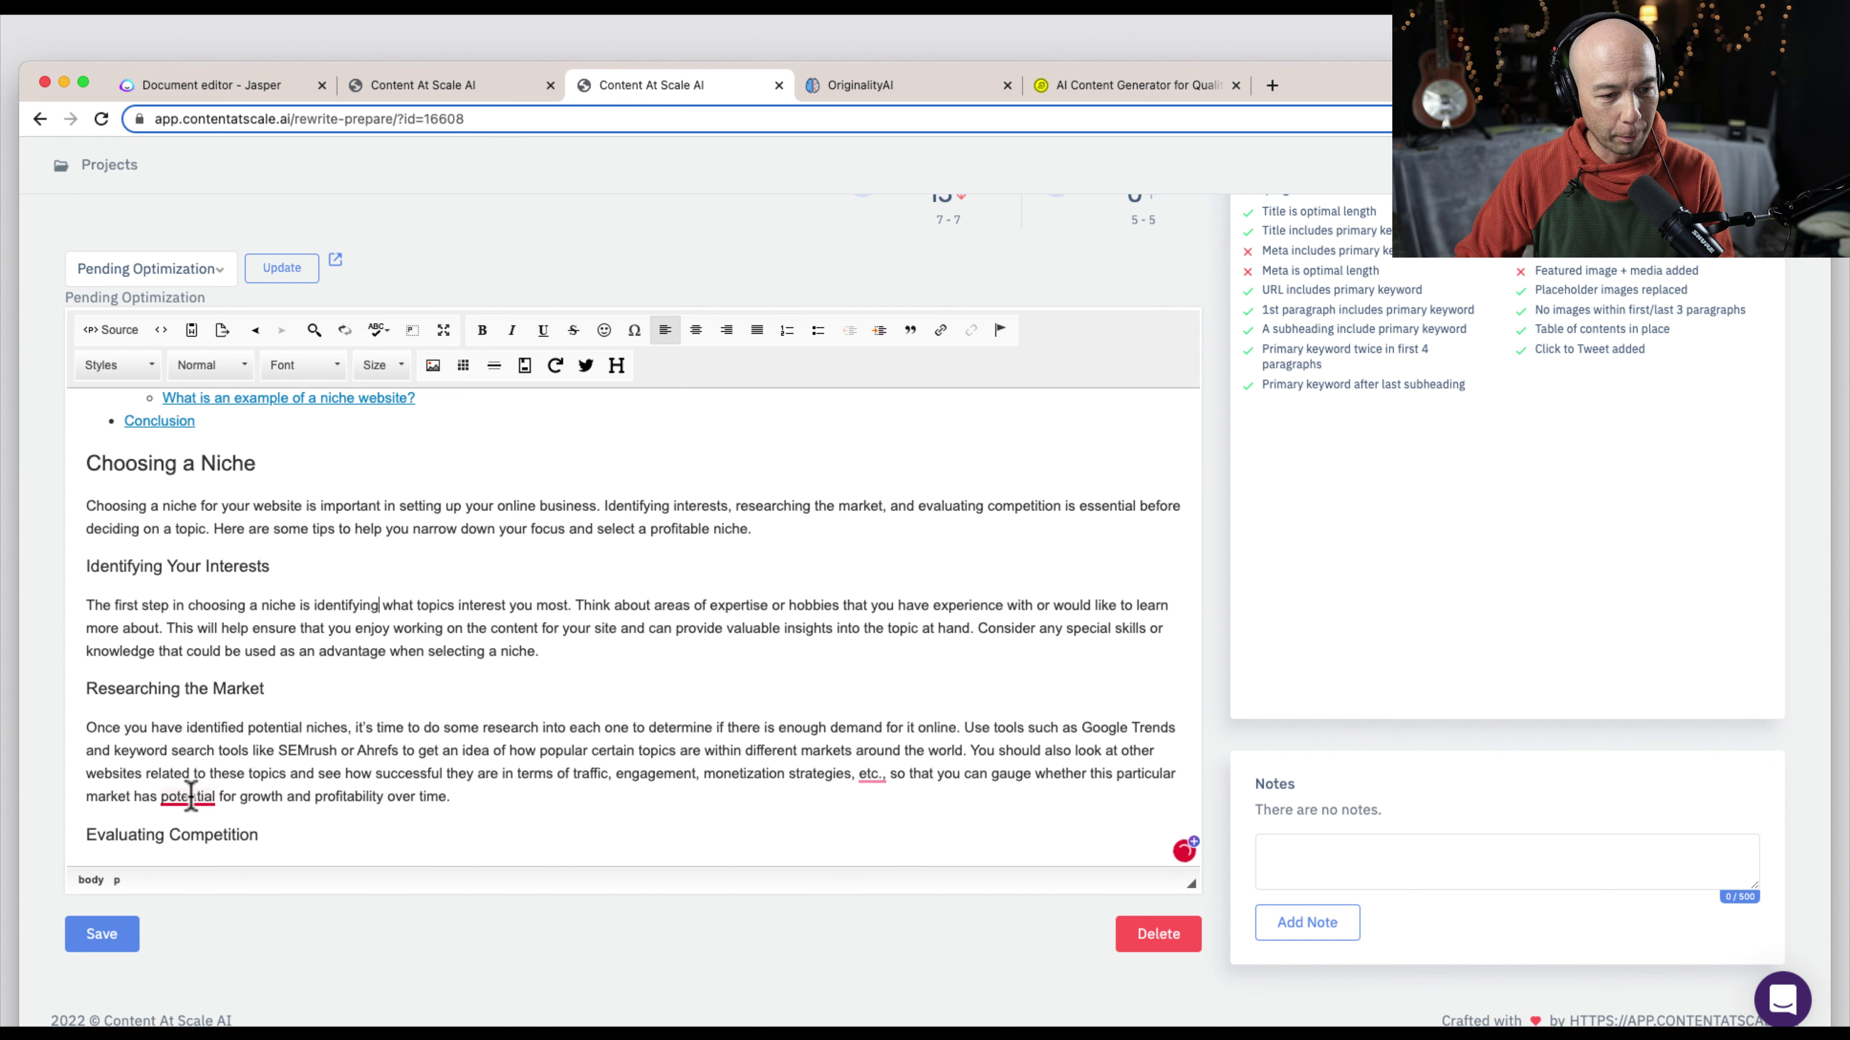
mouse_move(193, 799)
left_click(218, 849)
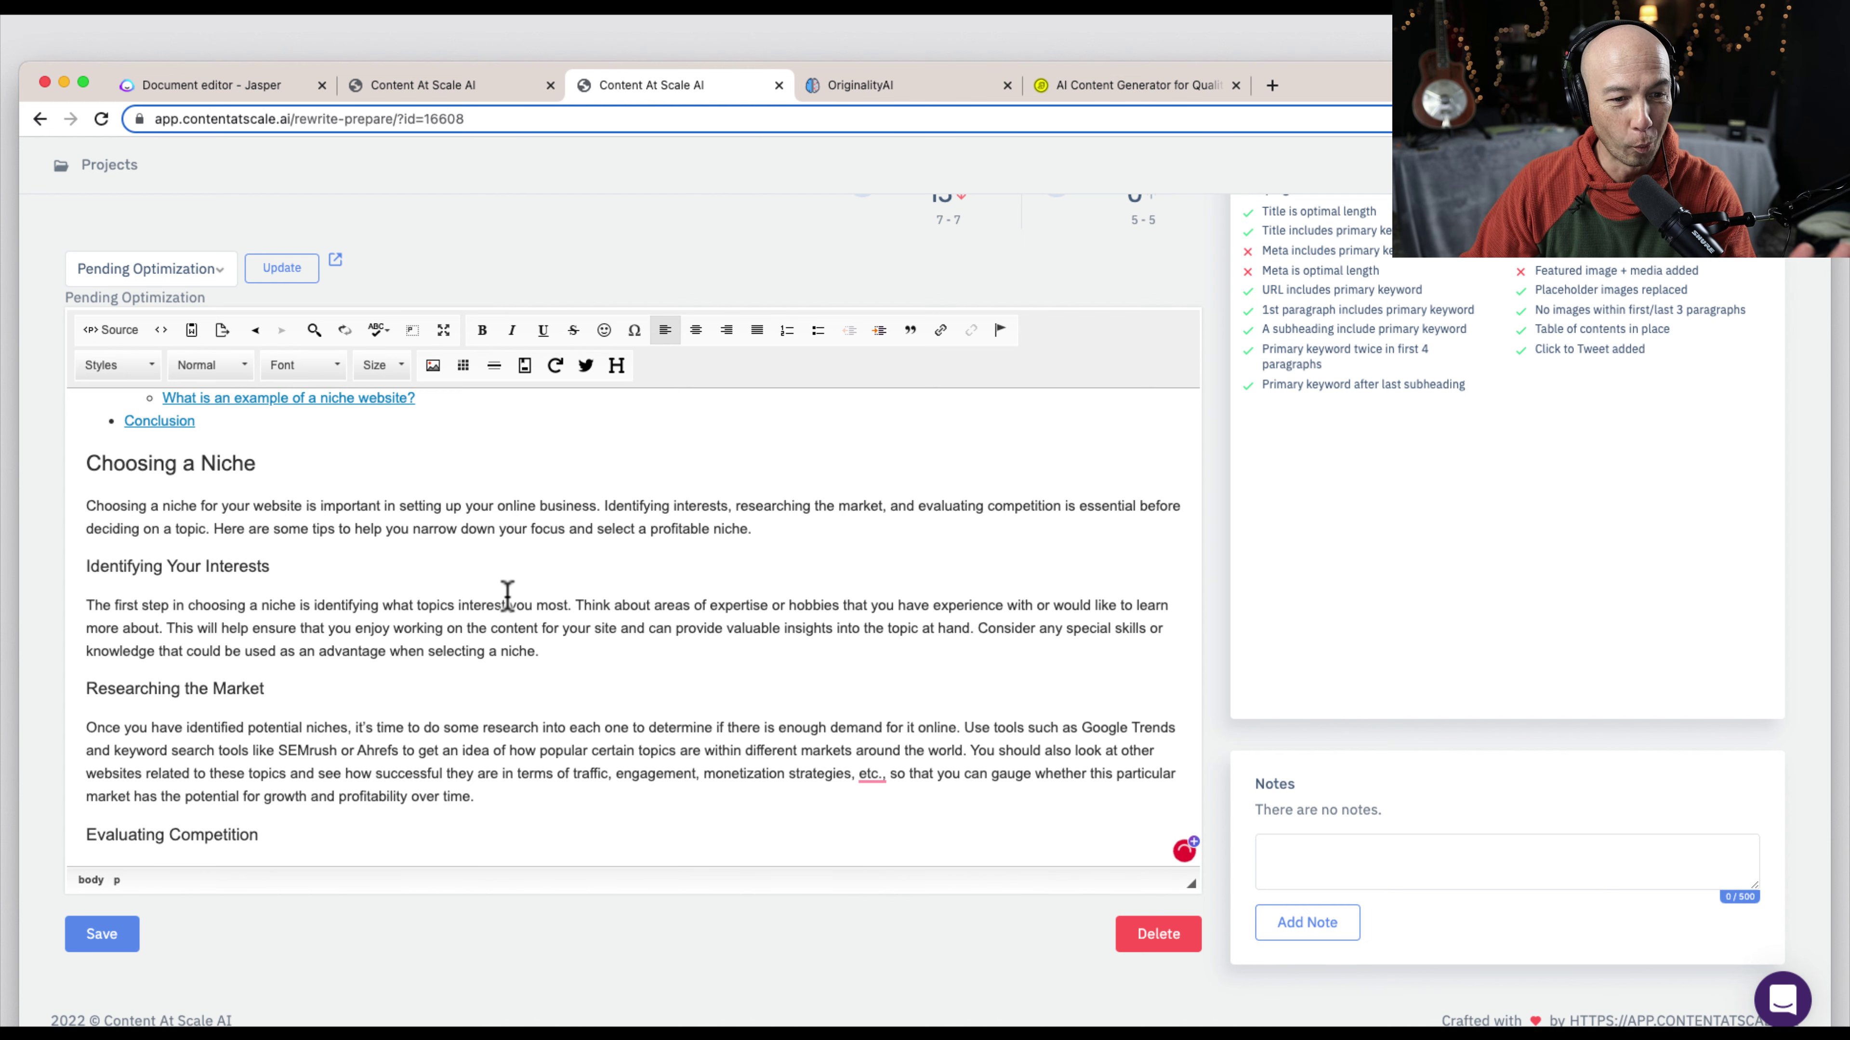
scroll(508, 596, "down", 5)
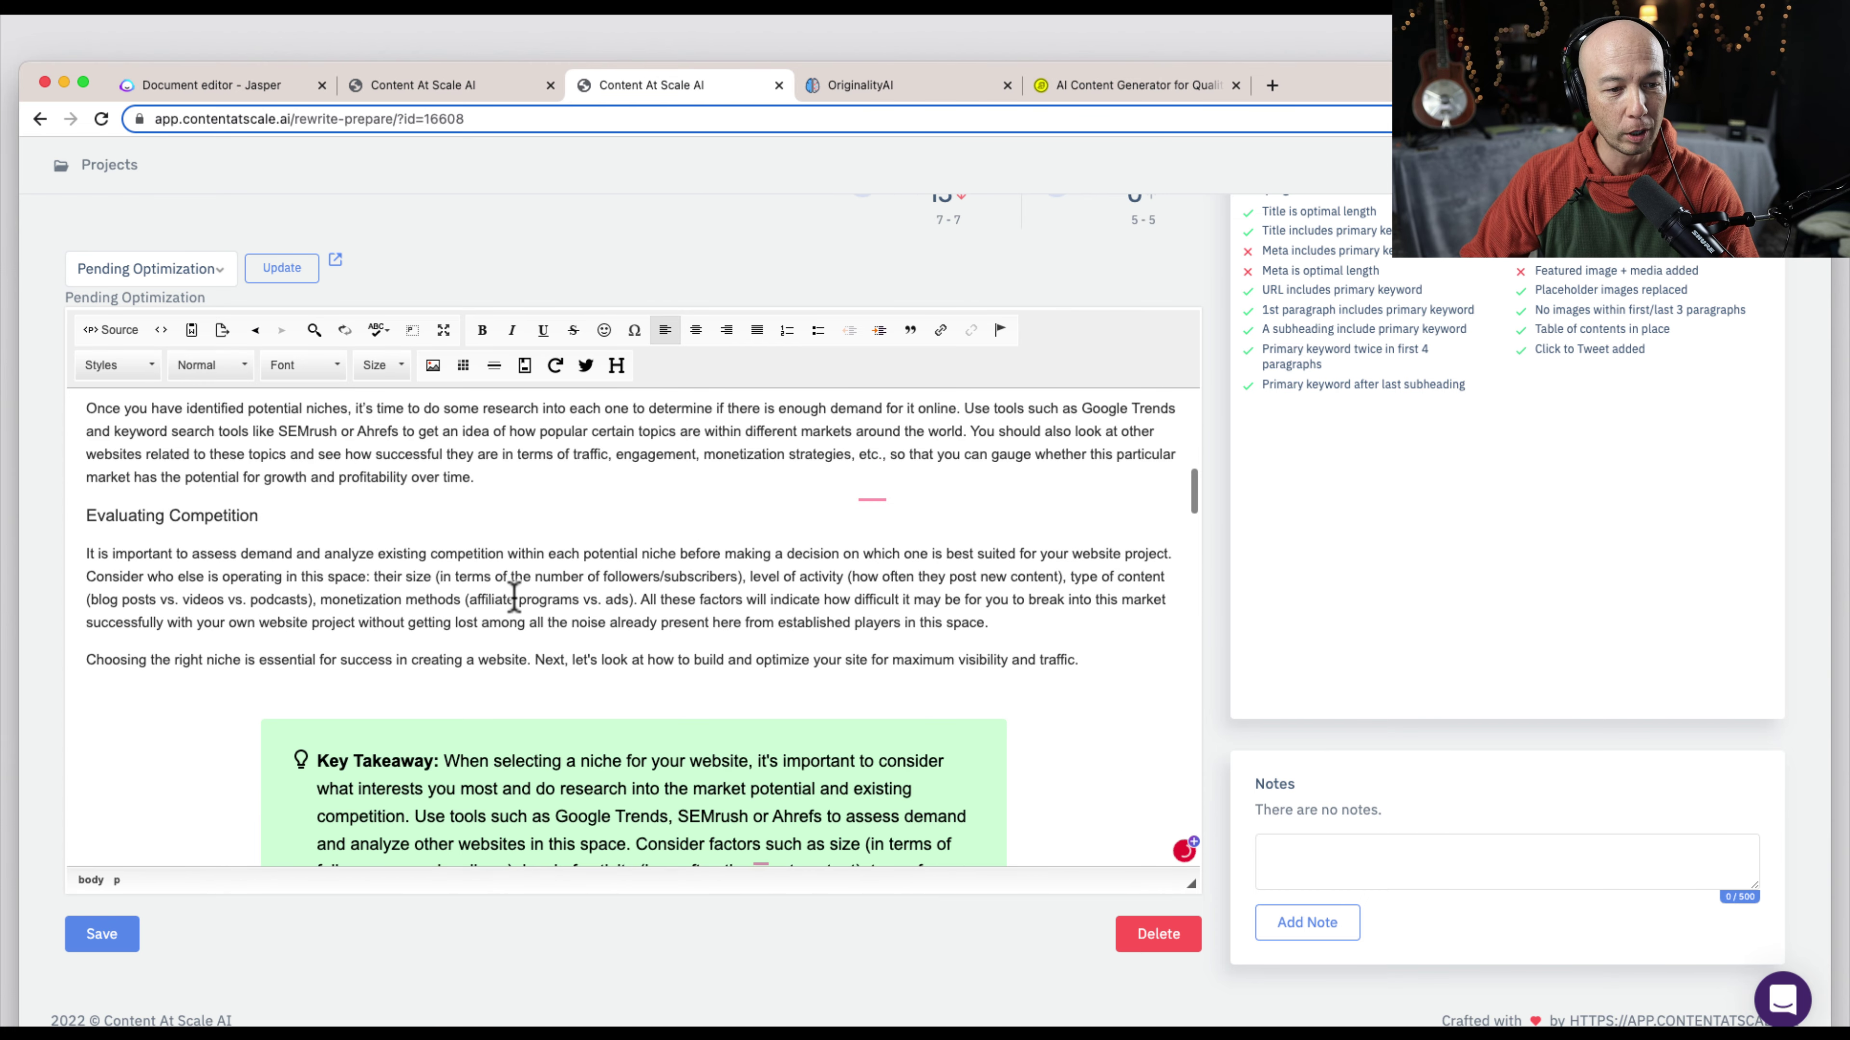
scroll(659, 587, "down", 1)
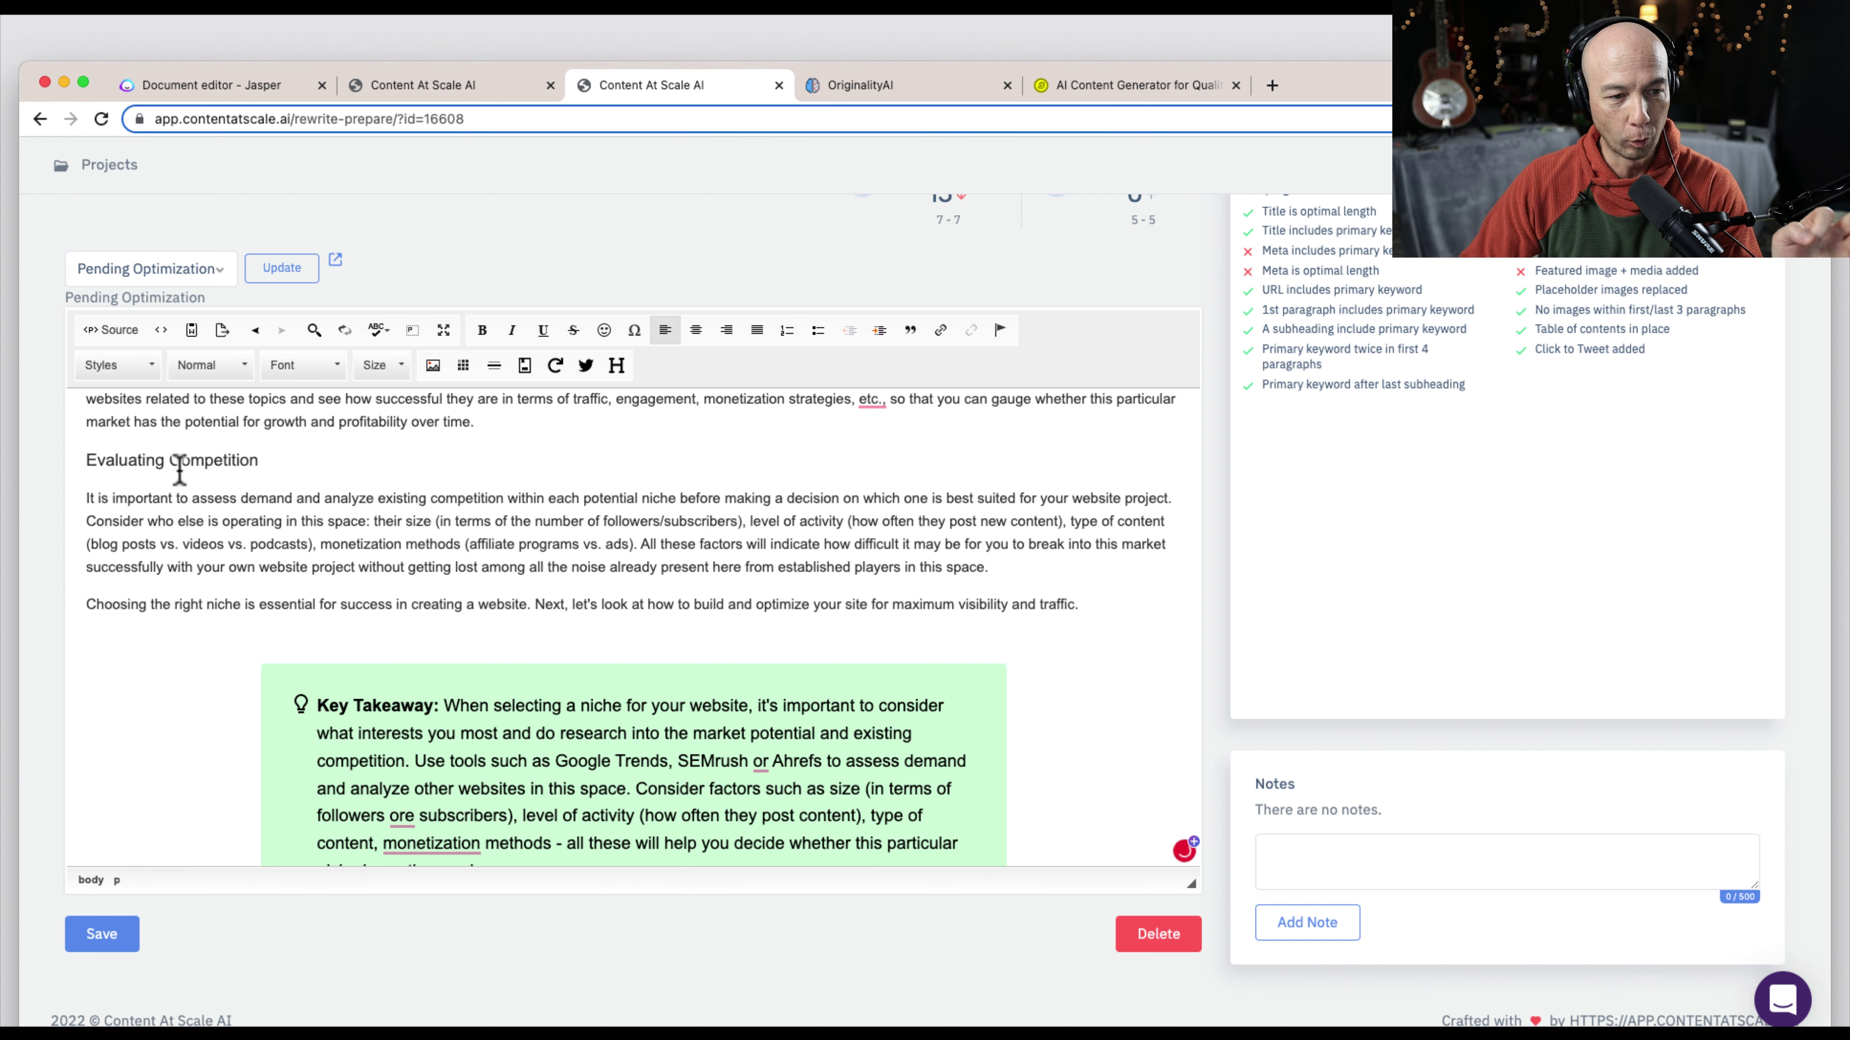
scroll(755, 552, "down", 6)
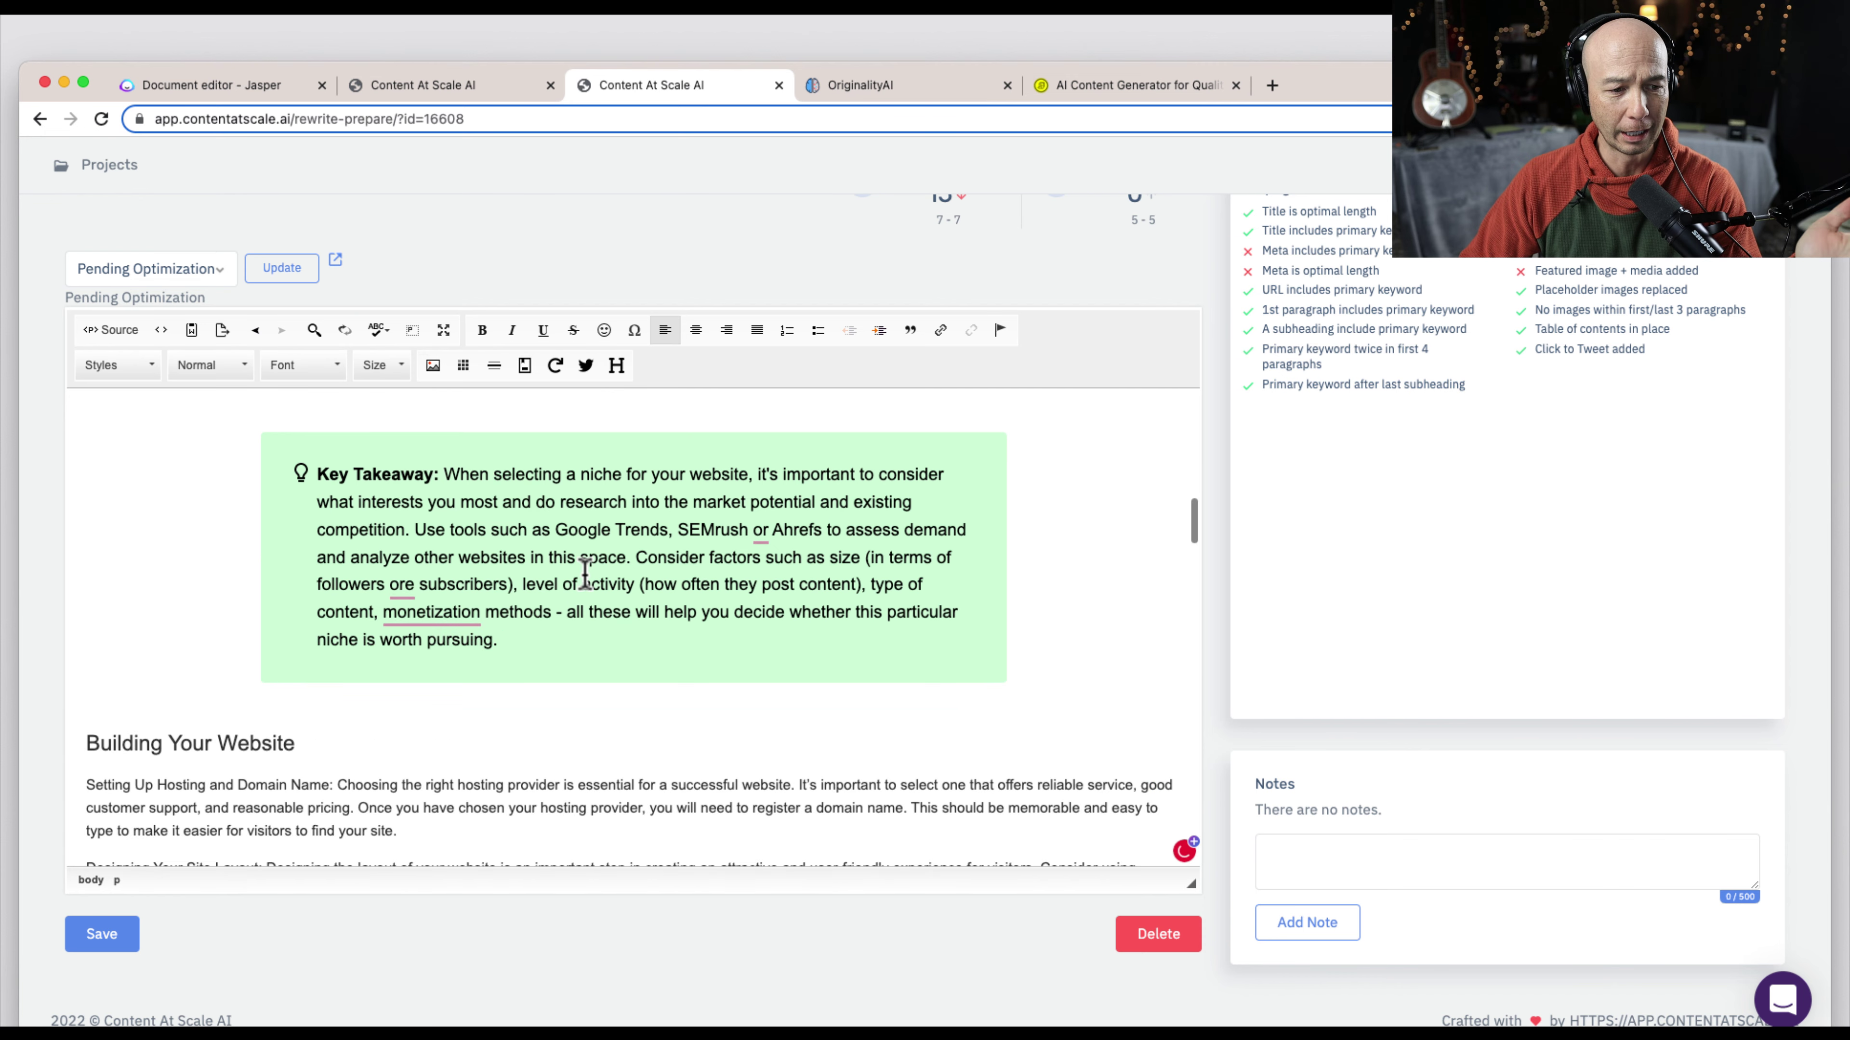
left_click(604, 656)
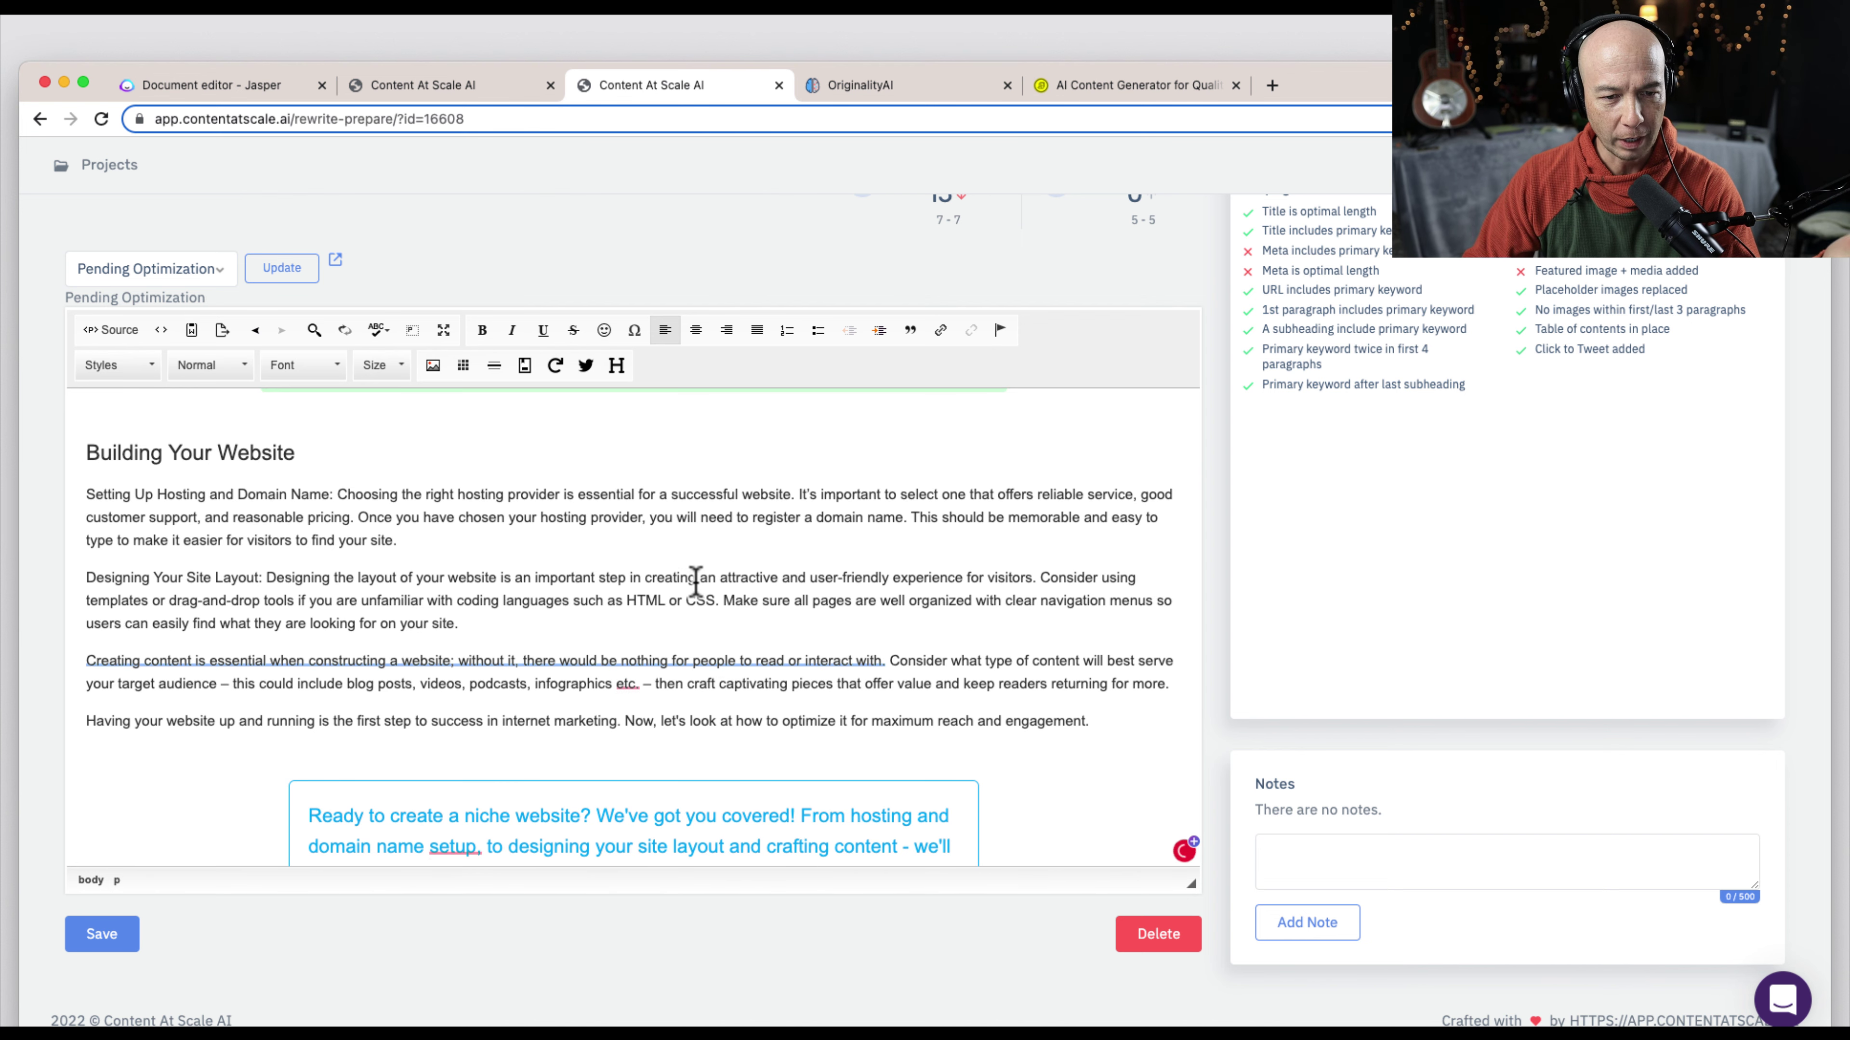
scroll(575, 572, "up", 1)
scroll(577, 571, "up", 10)
scroll(578, 580, "down", 8)
scroll(507, 548, "up", 1)
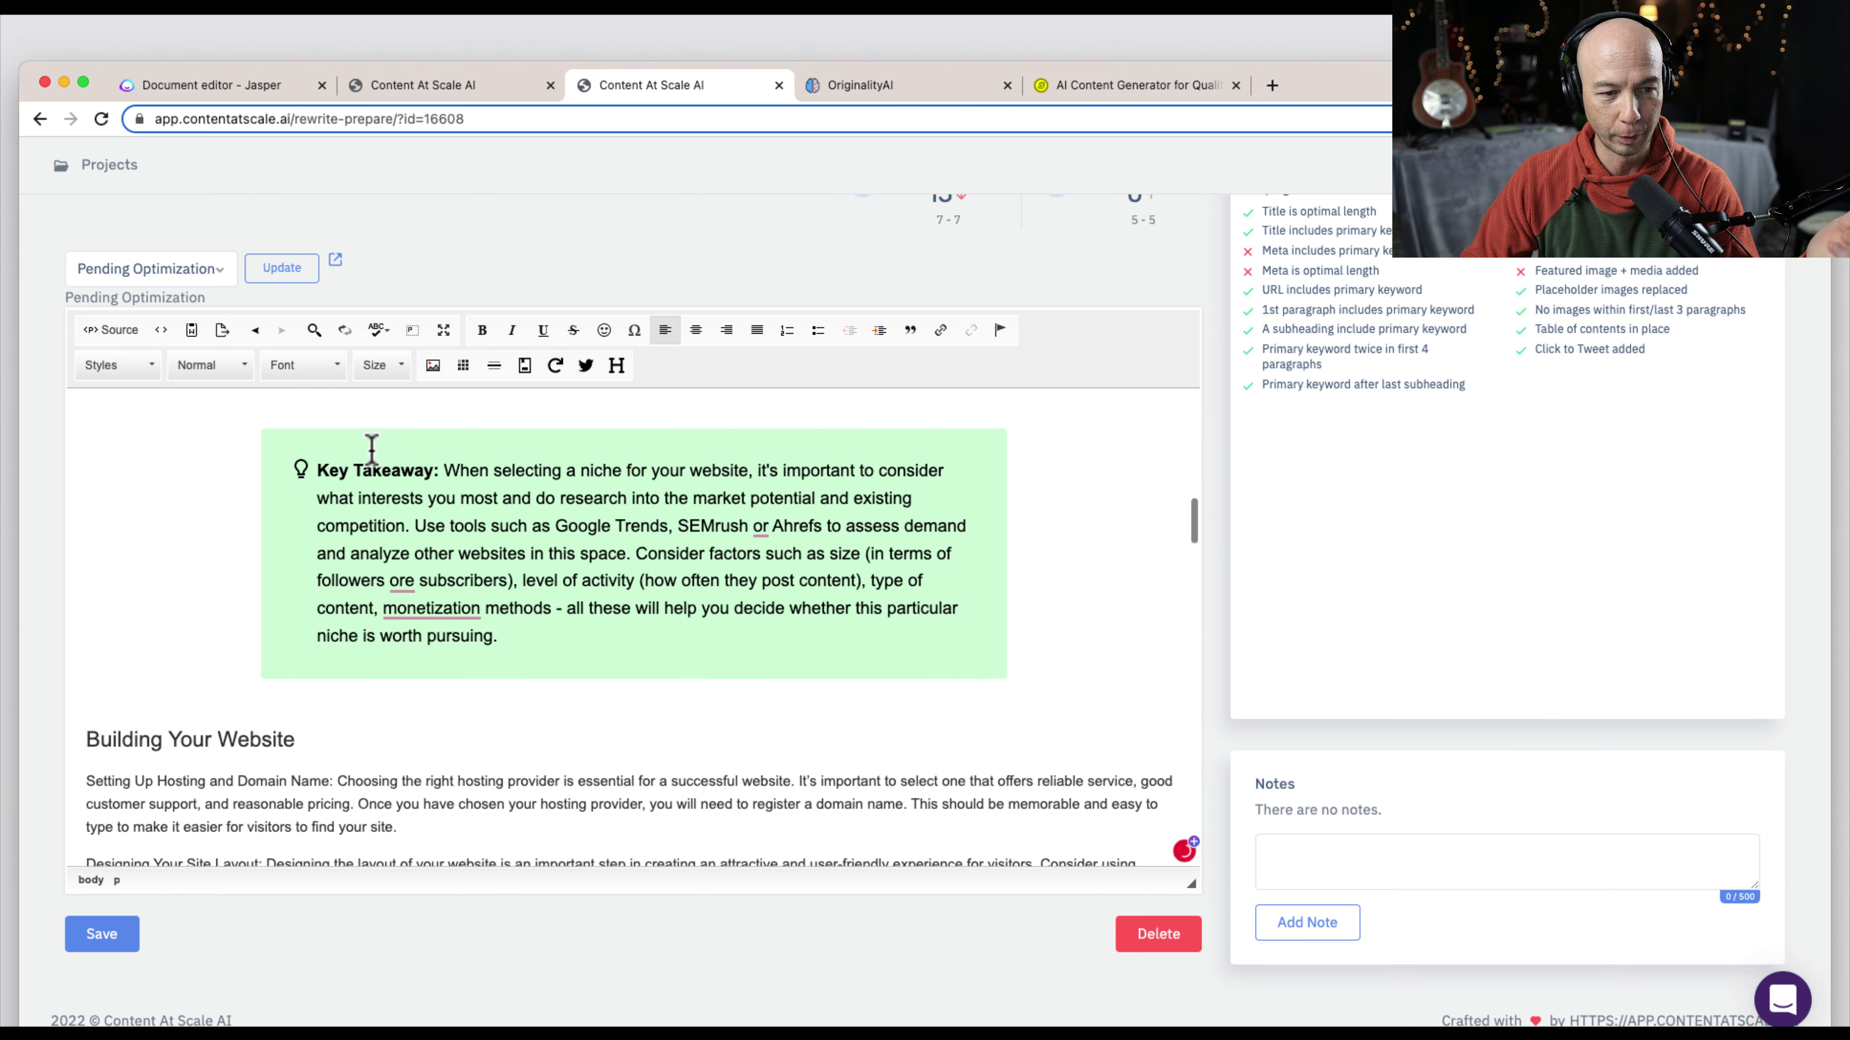
left_click_drag(316, 470, 583, 653)
scroll(584, 658, "down", 5)
scroll(584, 658, "down", 10)
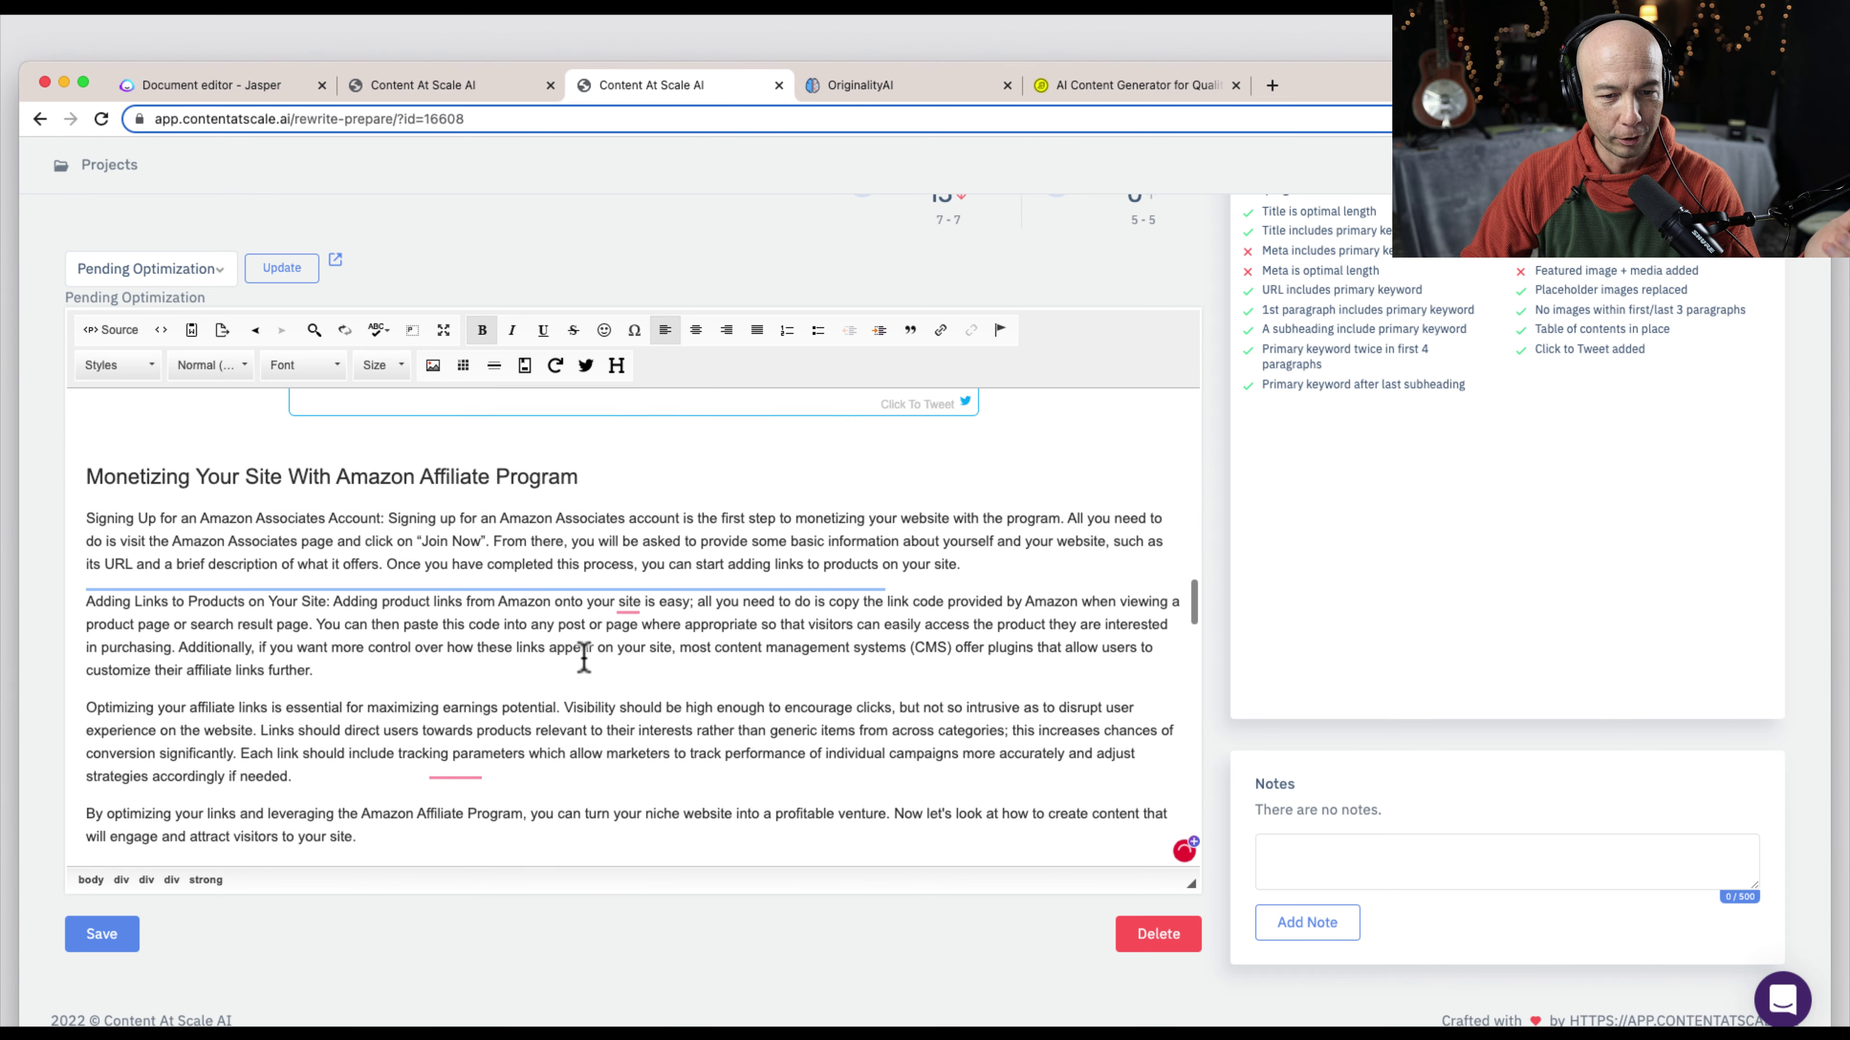
scroll(583, 652, "up", 4)
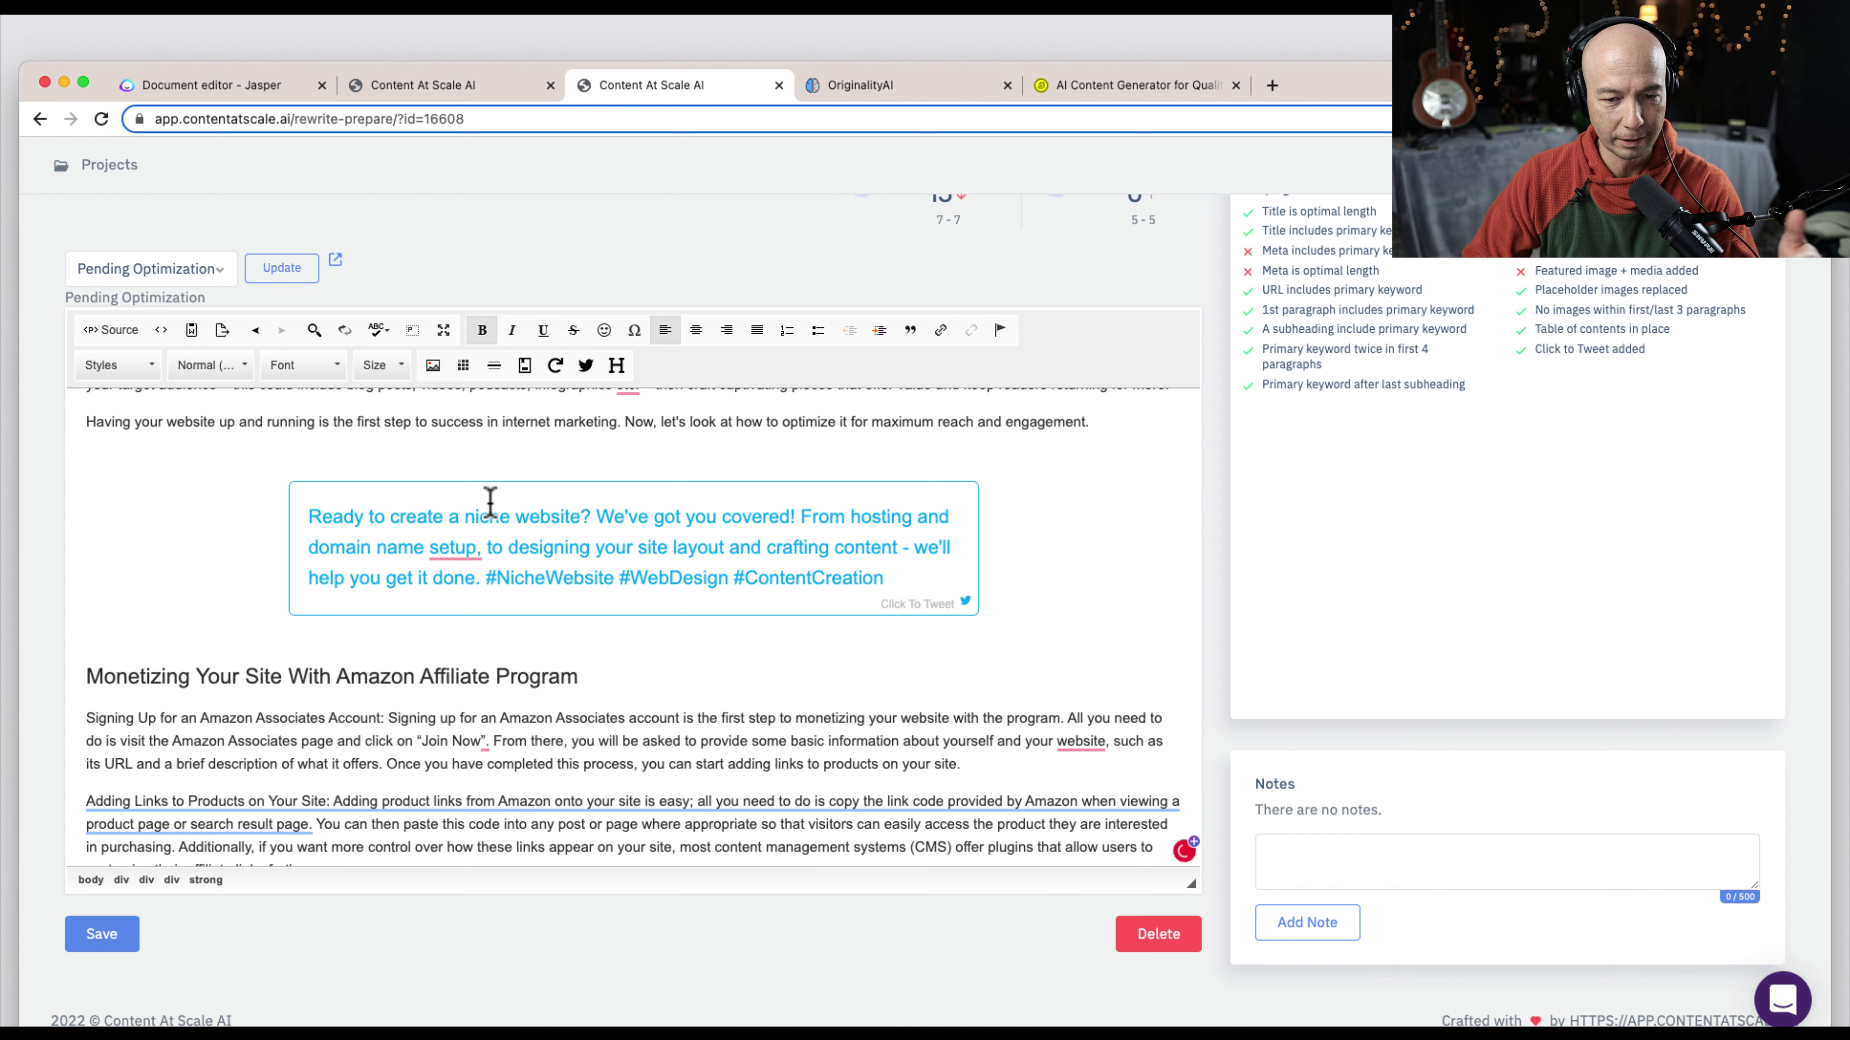
scroll(352, 653, "down", 2)
Accept Grammarly's 'toward' fix for 'towards' in the affiliate links paragraph, then return to the checklist
scroll(352, 655, "down", 2)
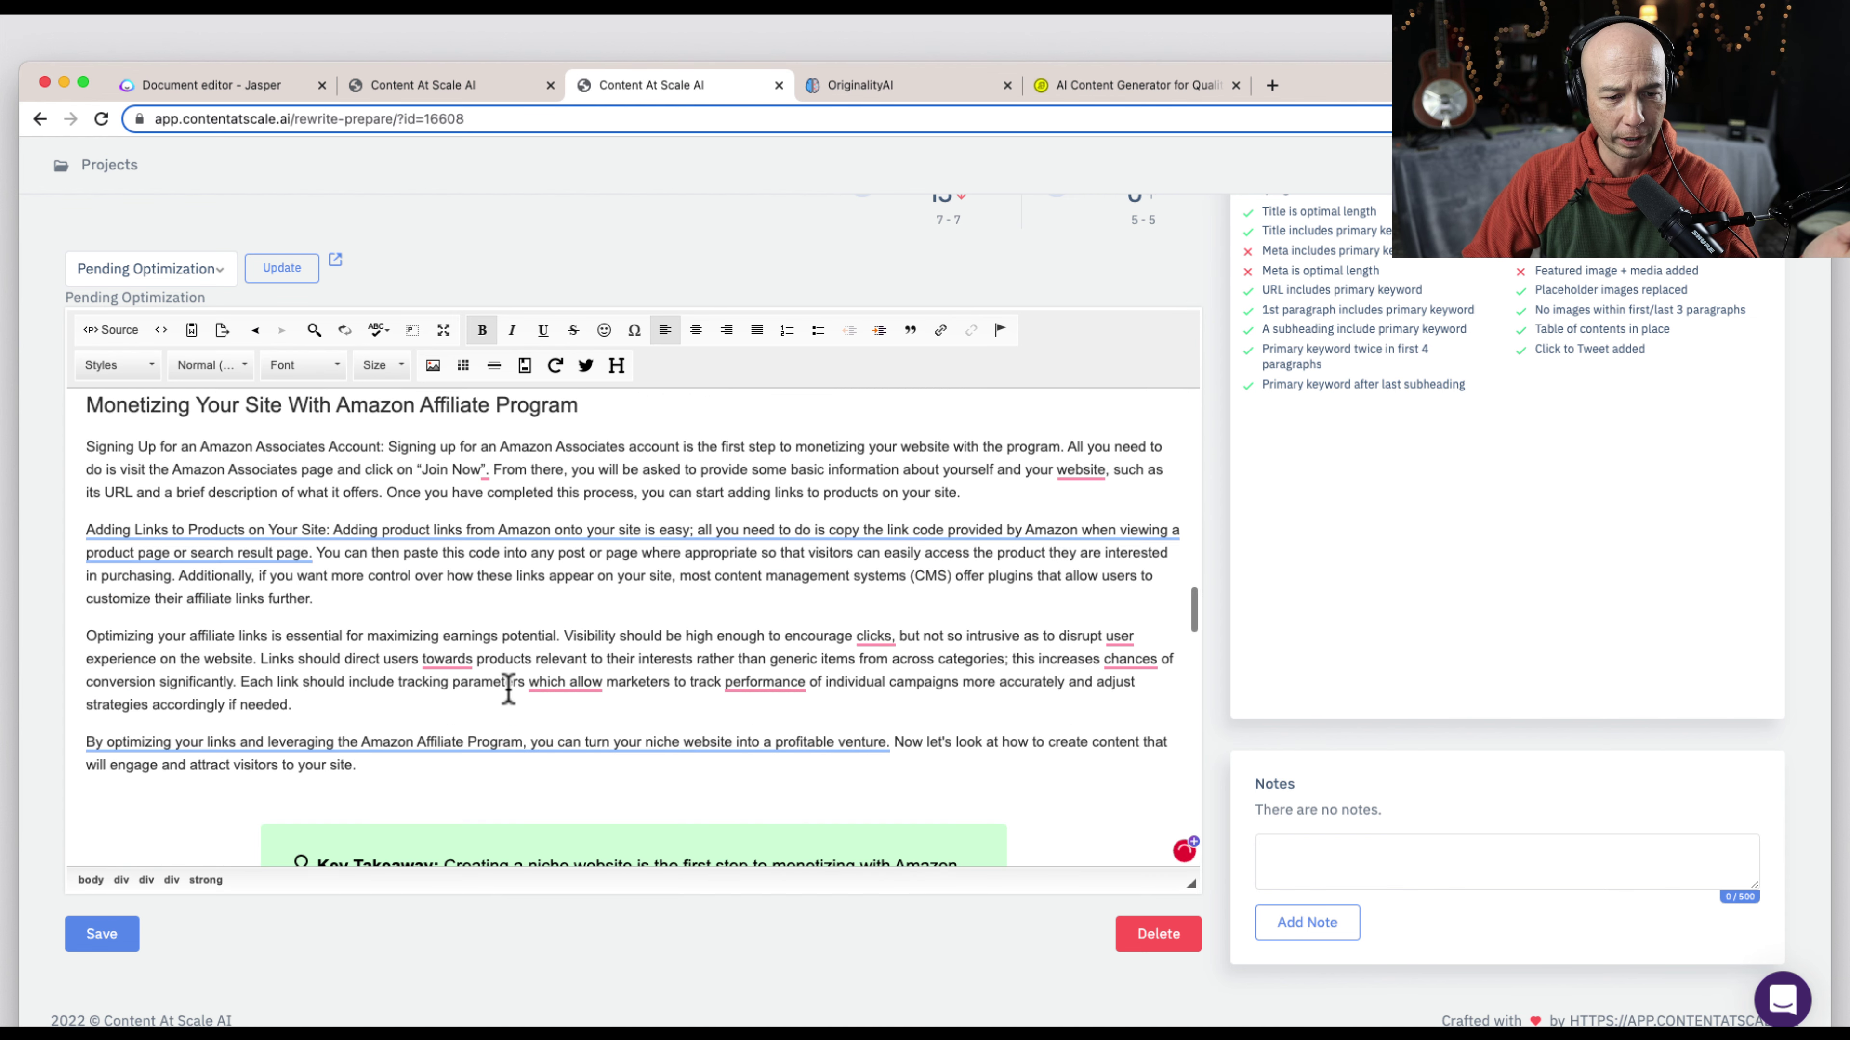
scroll(641, 611, "down", 1)
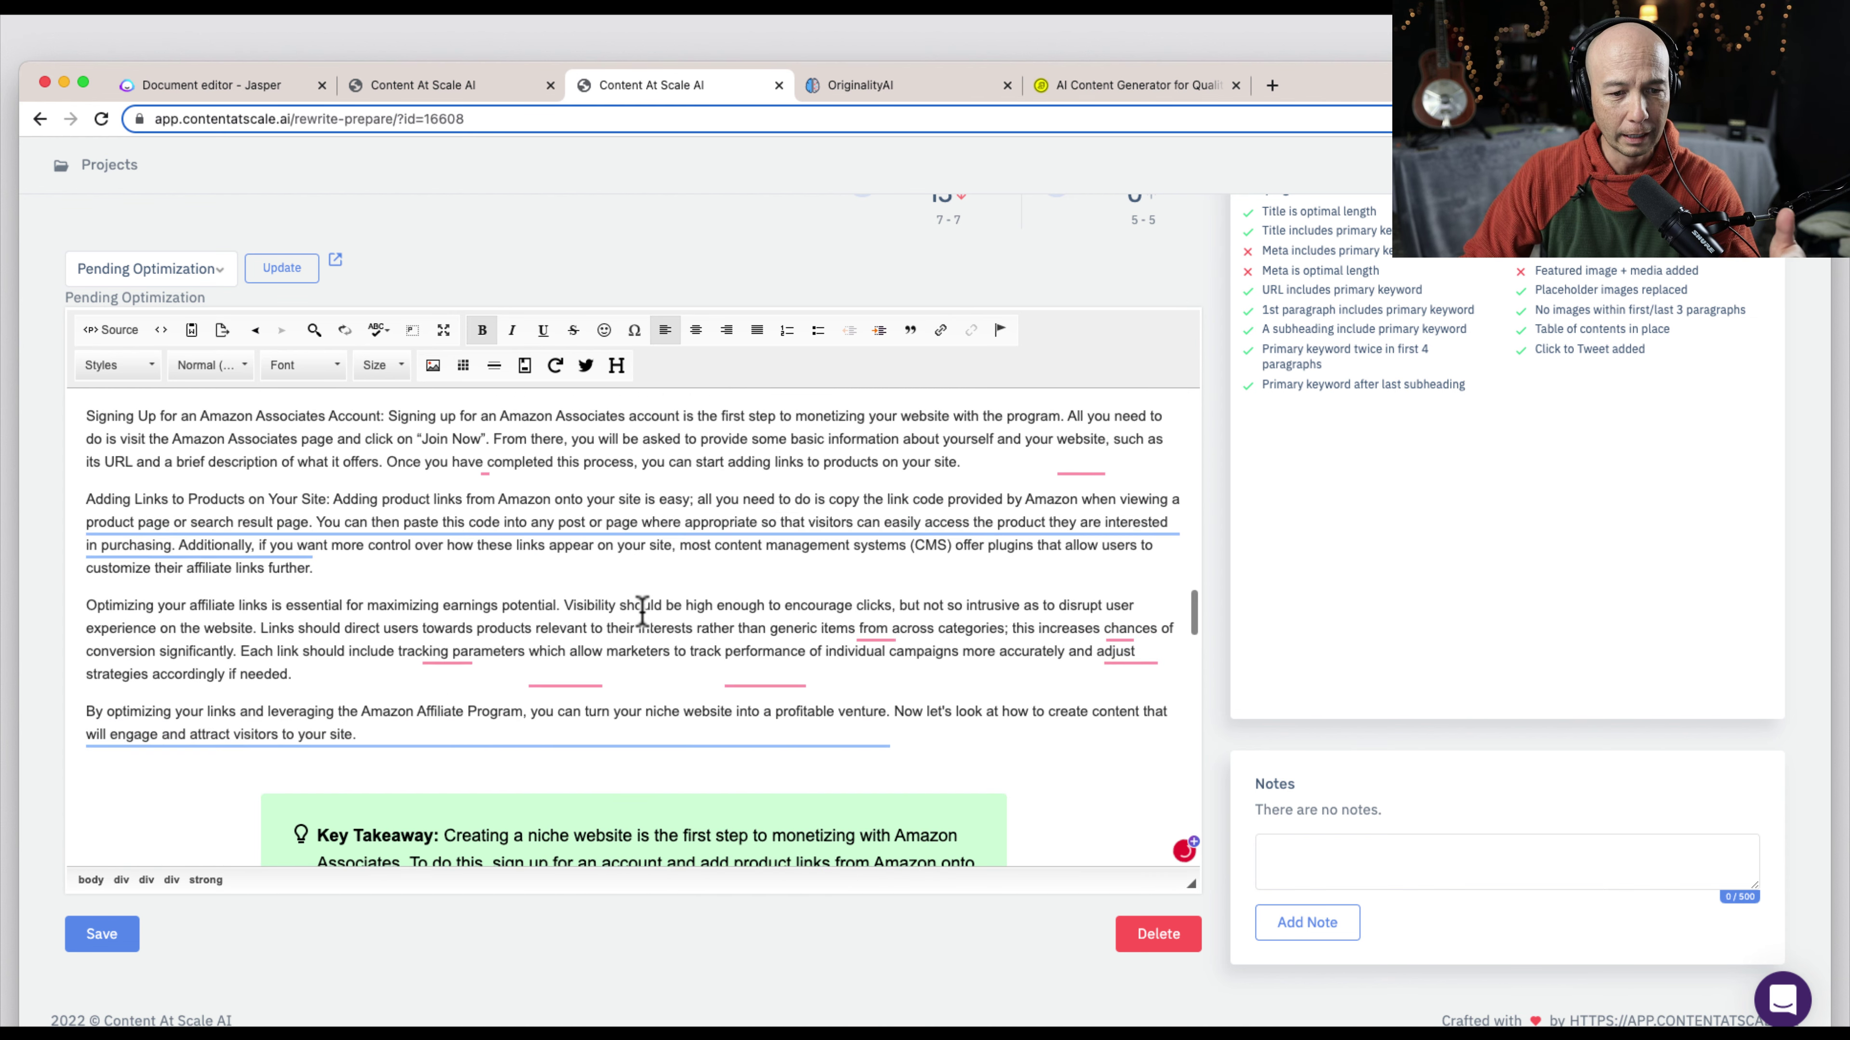
mouse_move(448, 623)
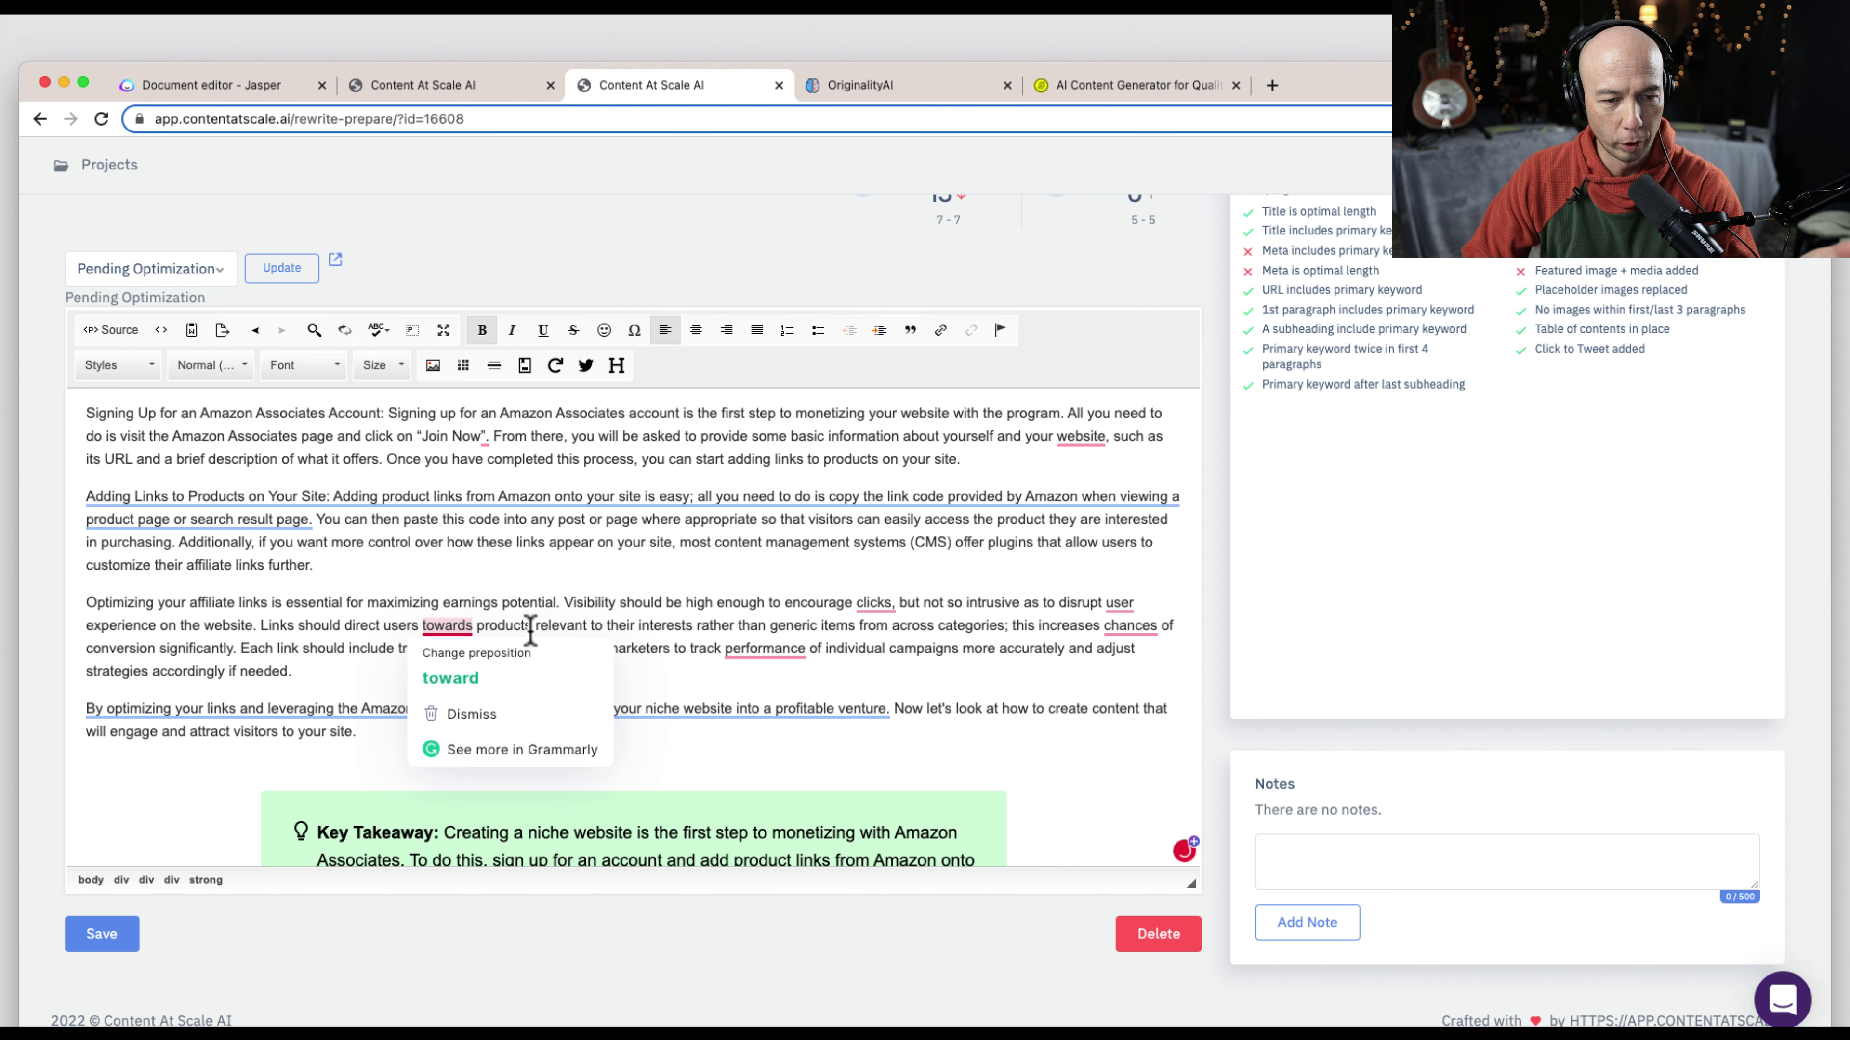
left_click(672, 634)
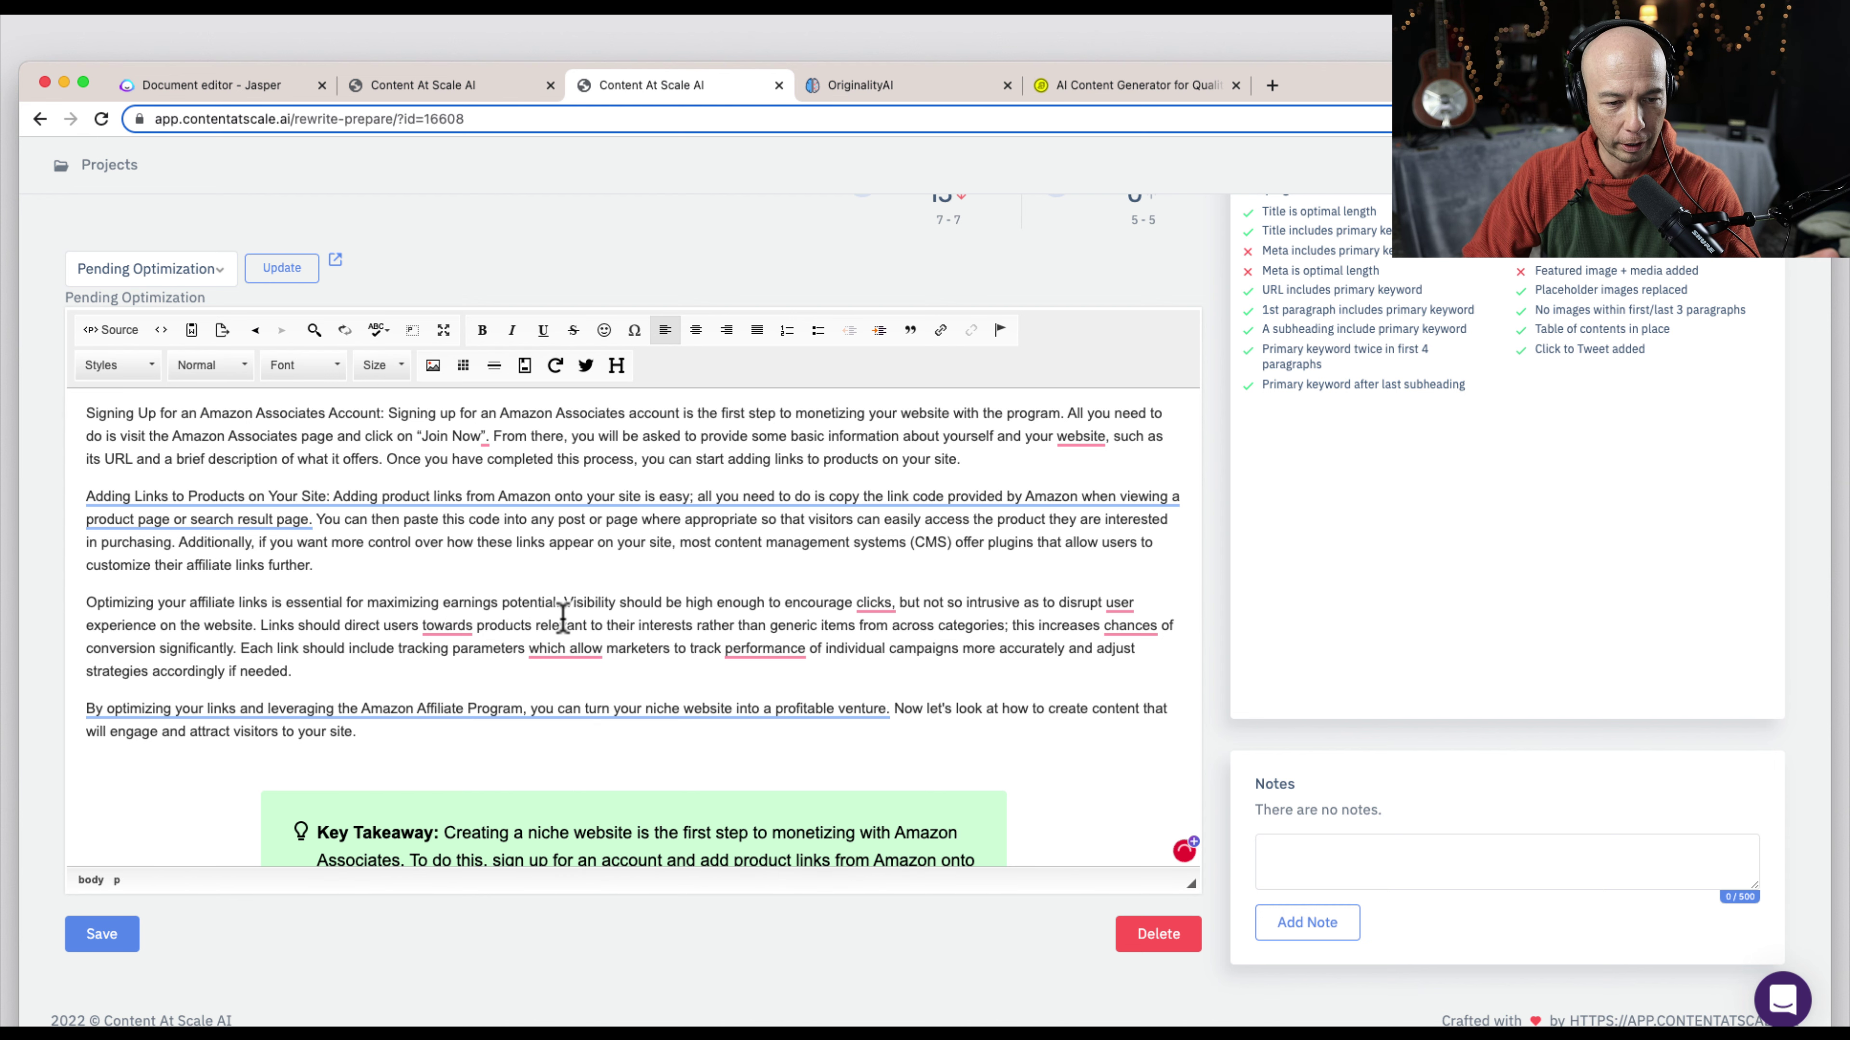
mouse_move(454, 627)
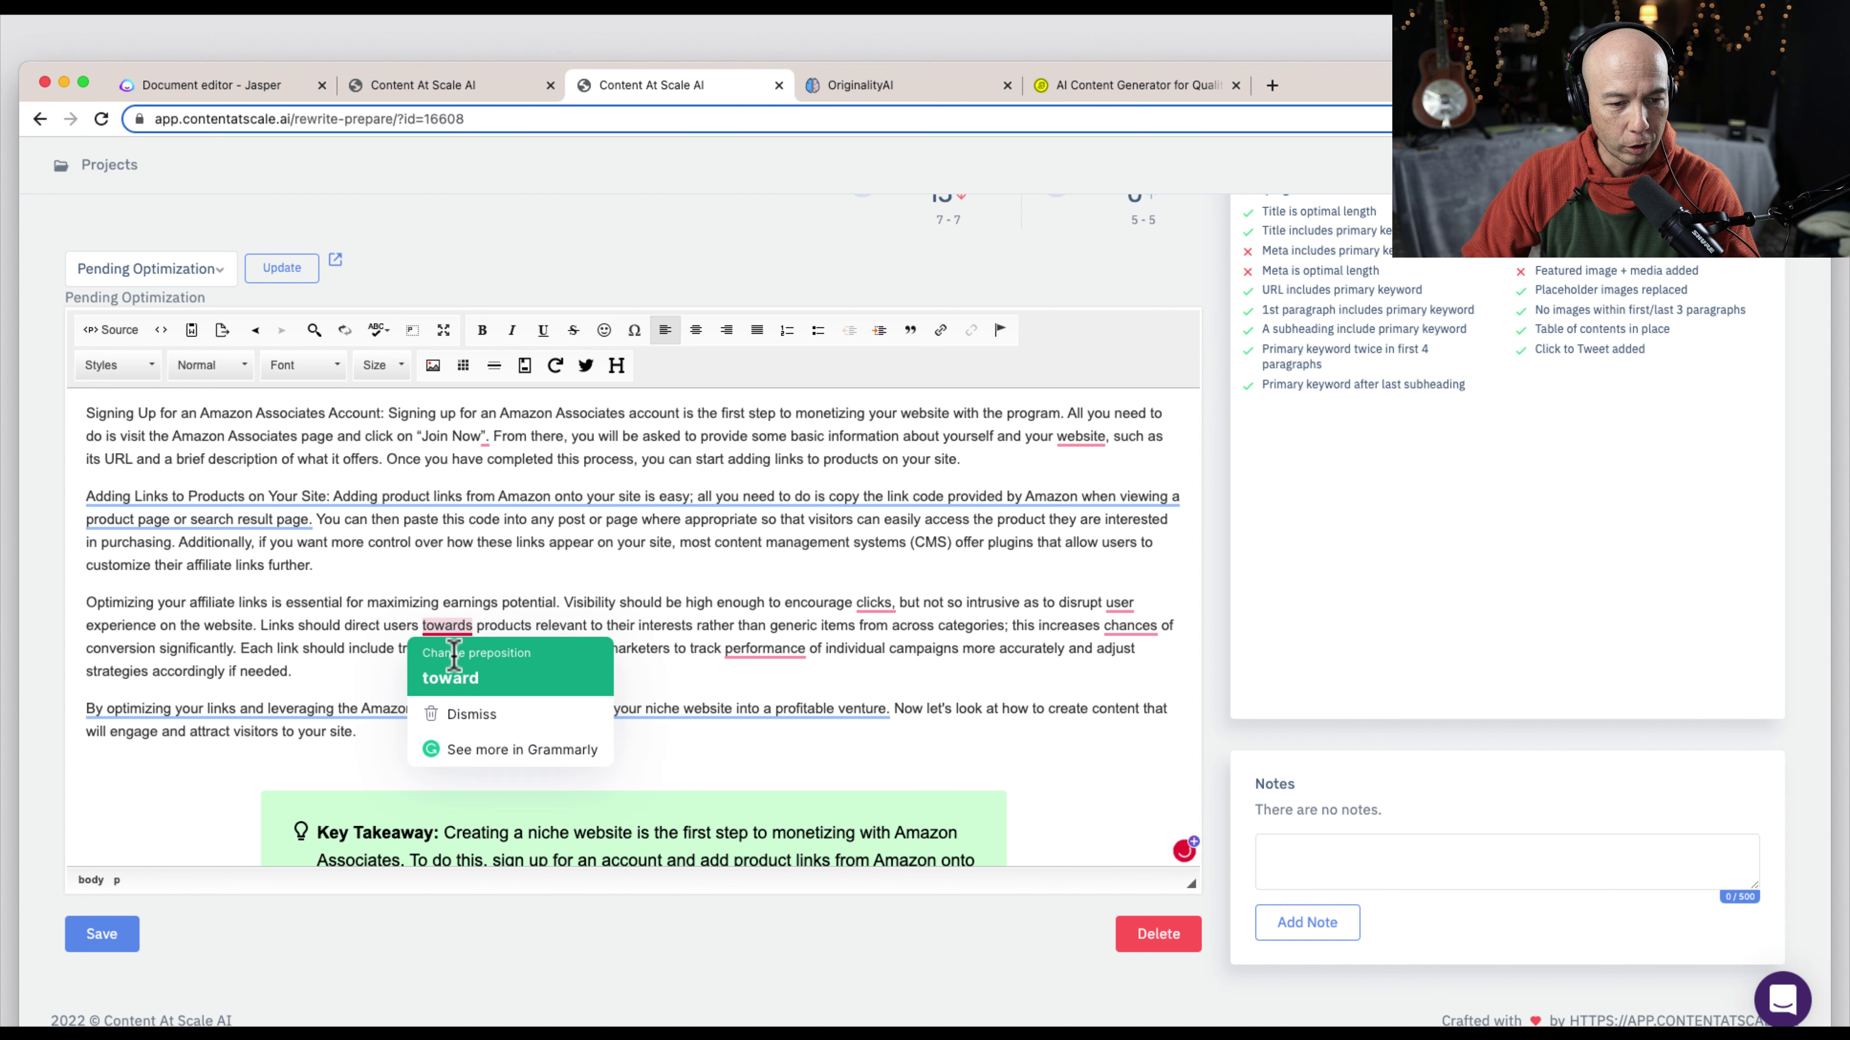
left_click(450, 677)
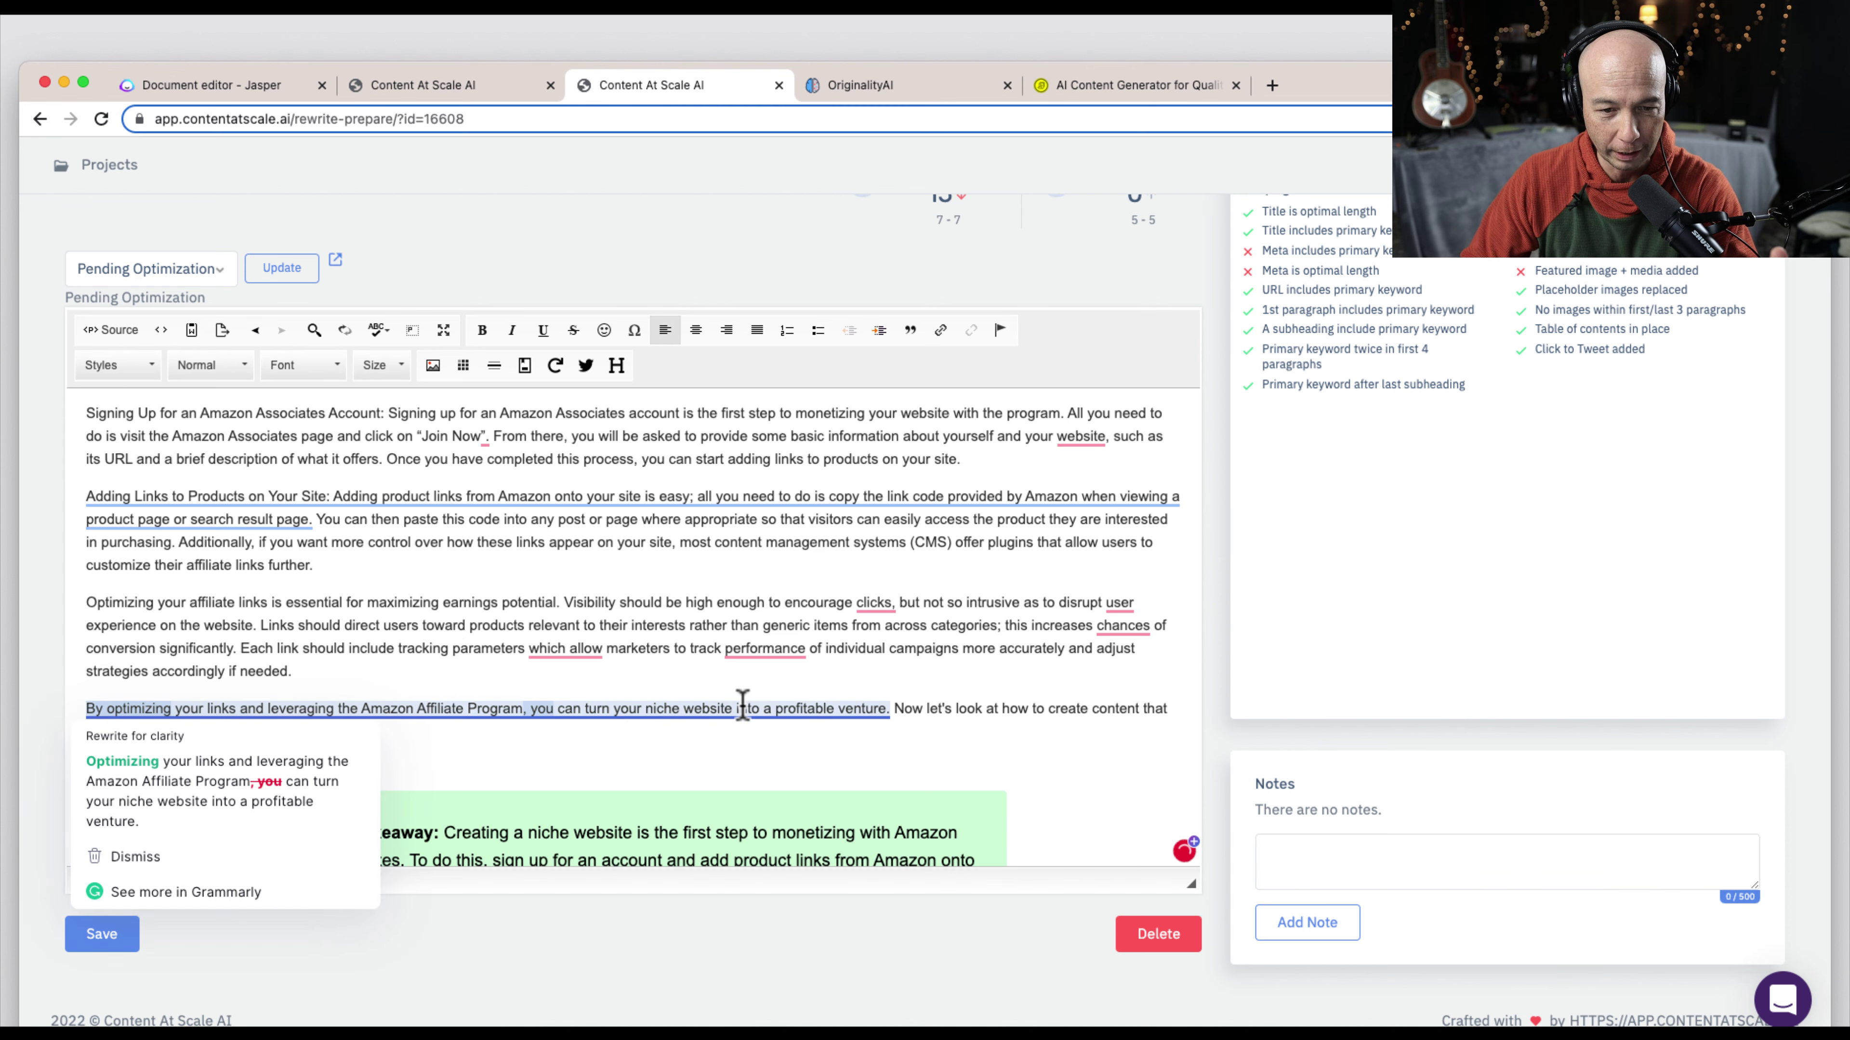
scroll(1217, 603, "up", 5)
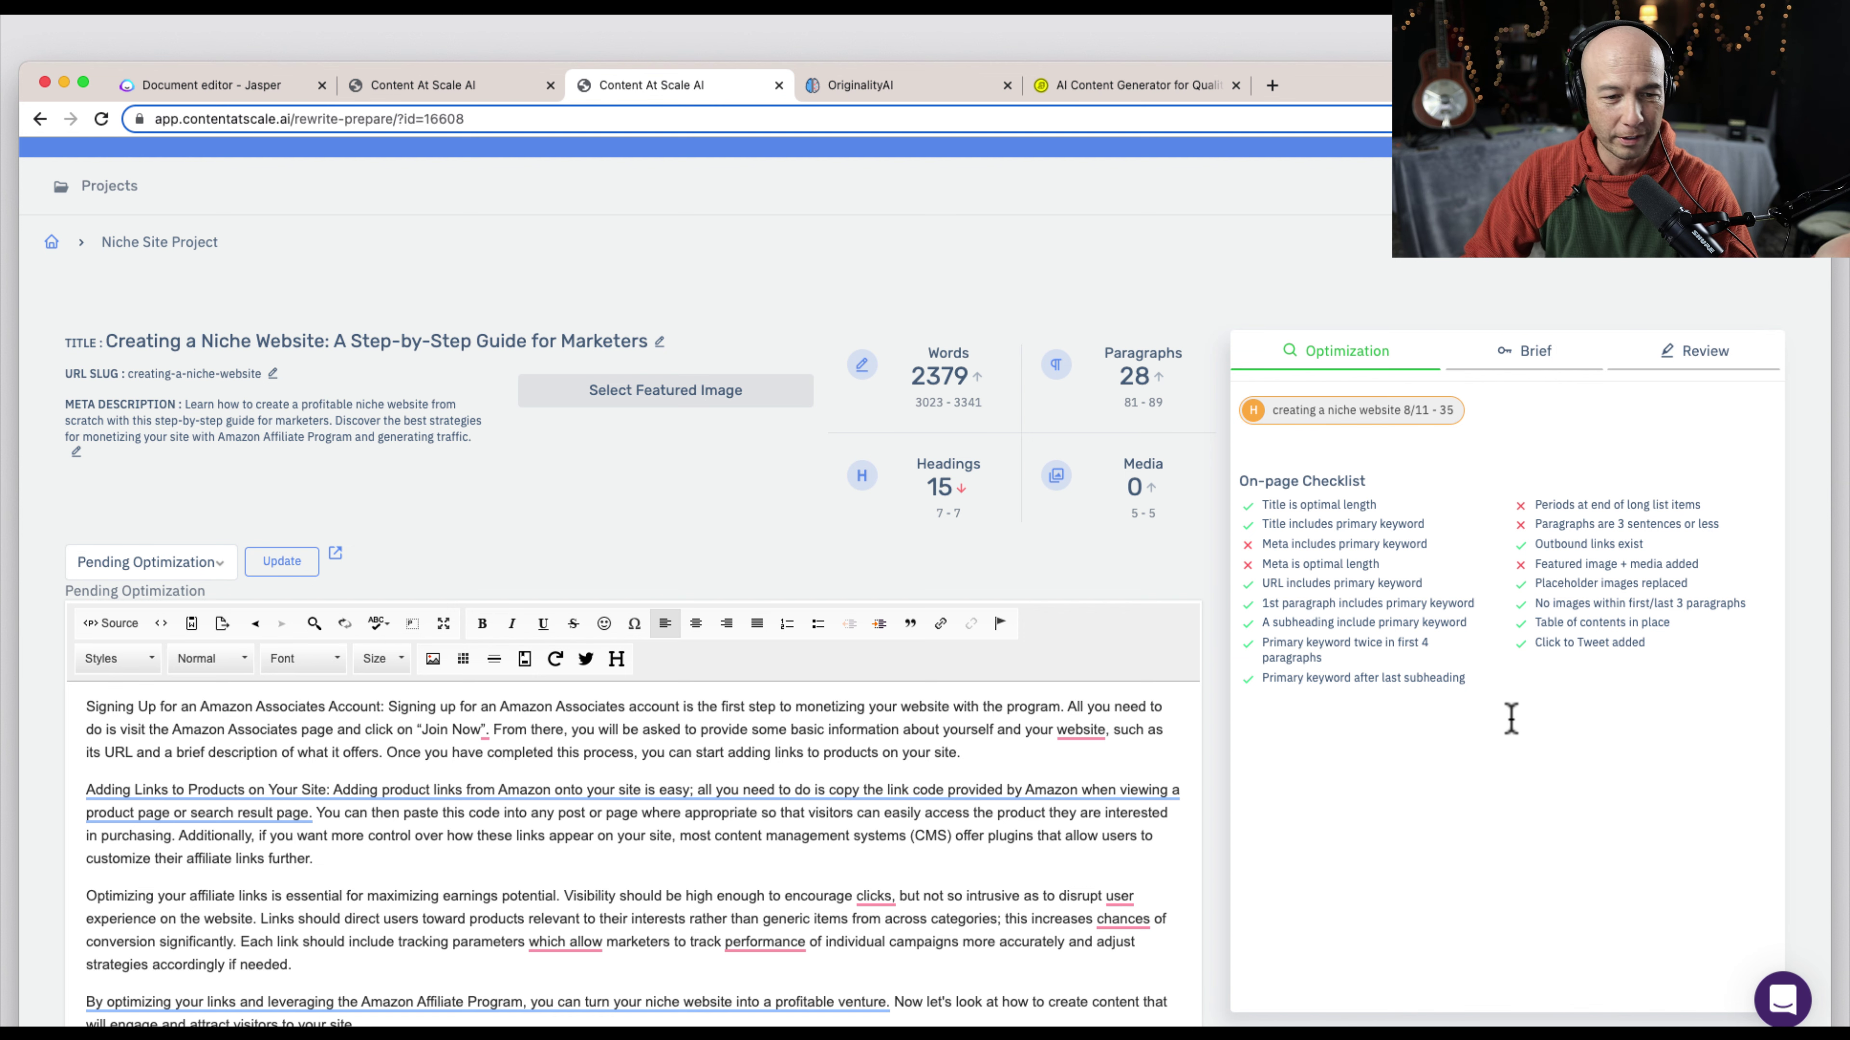
Show the Brief's competing niche-website articles, expanding and collapsing the first article's heading outline
double_click(1561, 524)
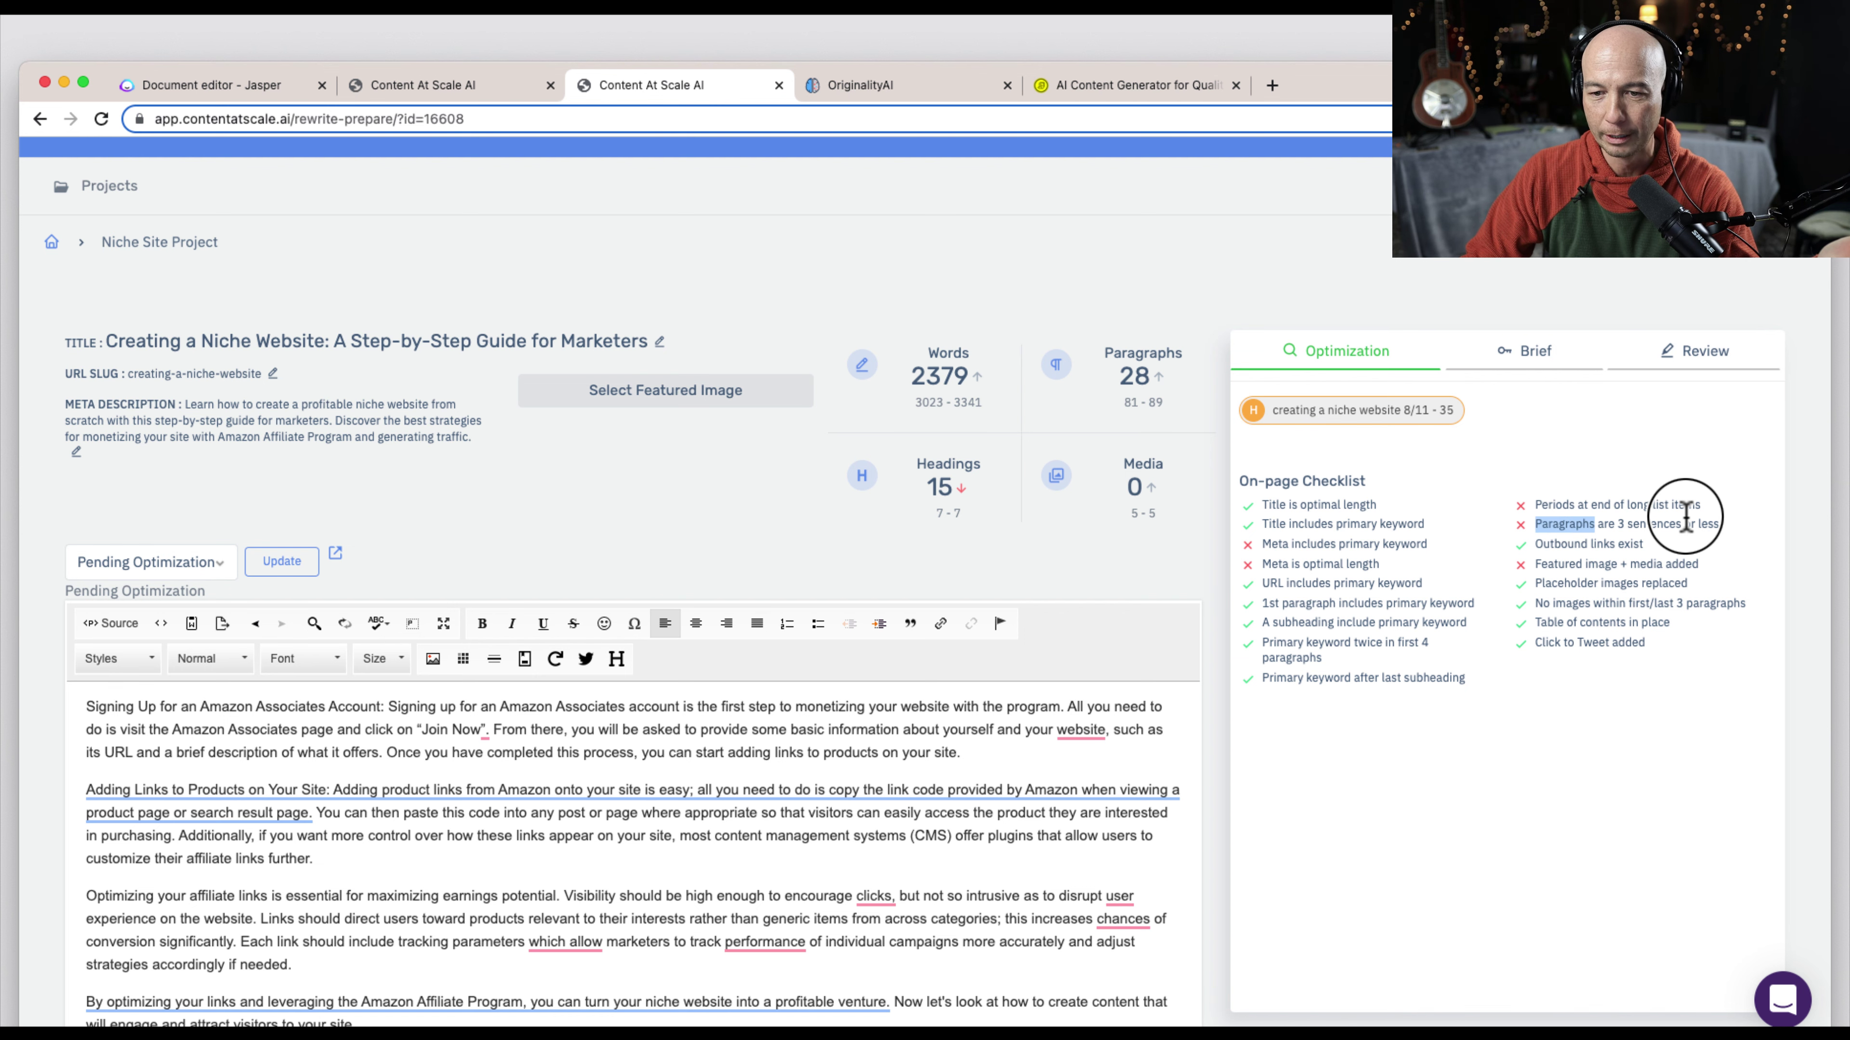
left_click(1531, 371)
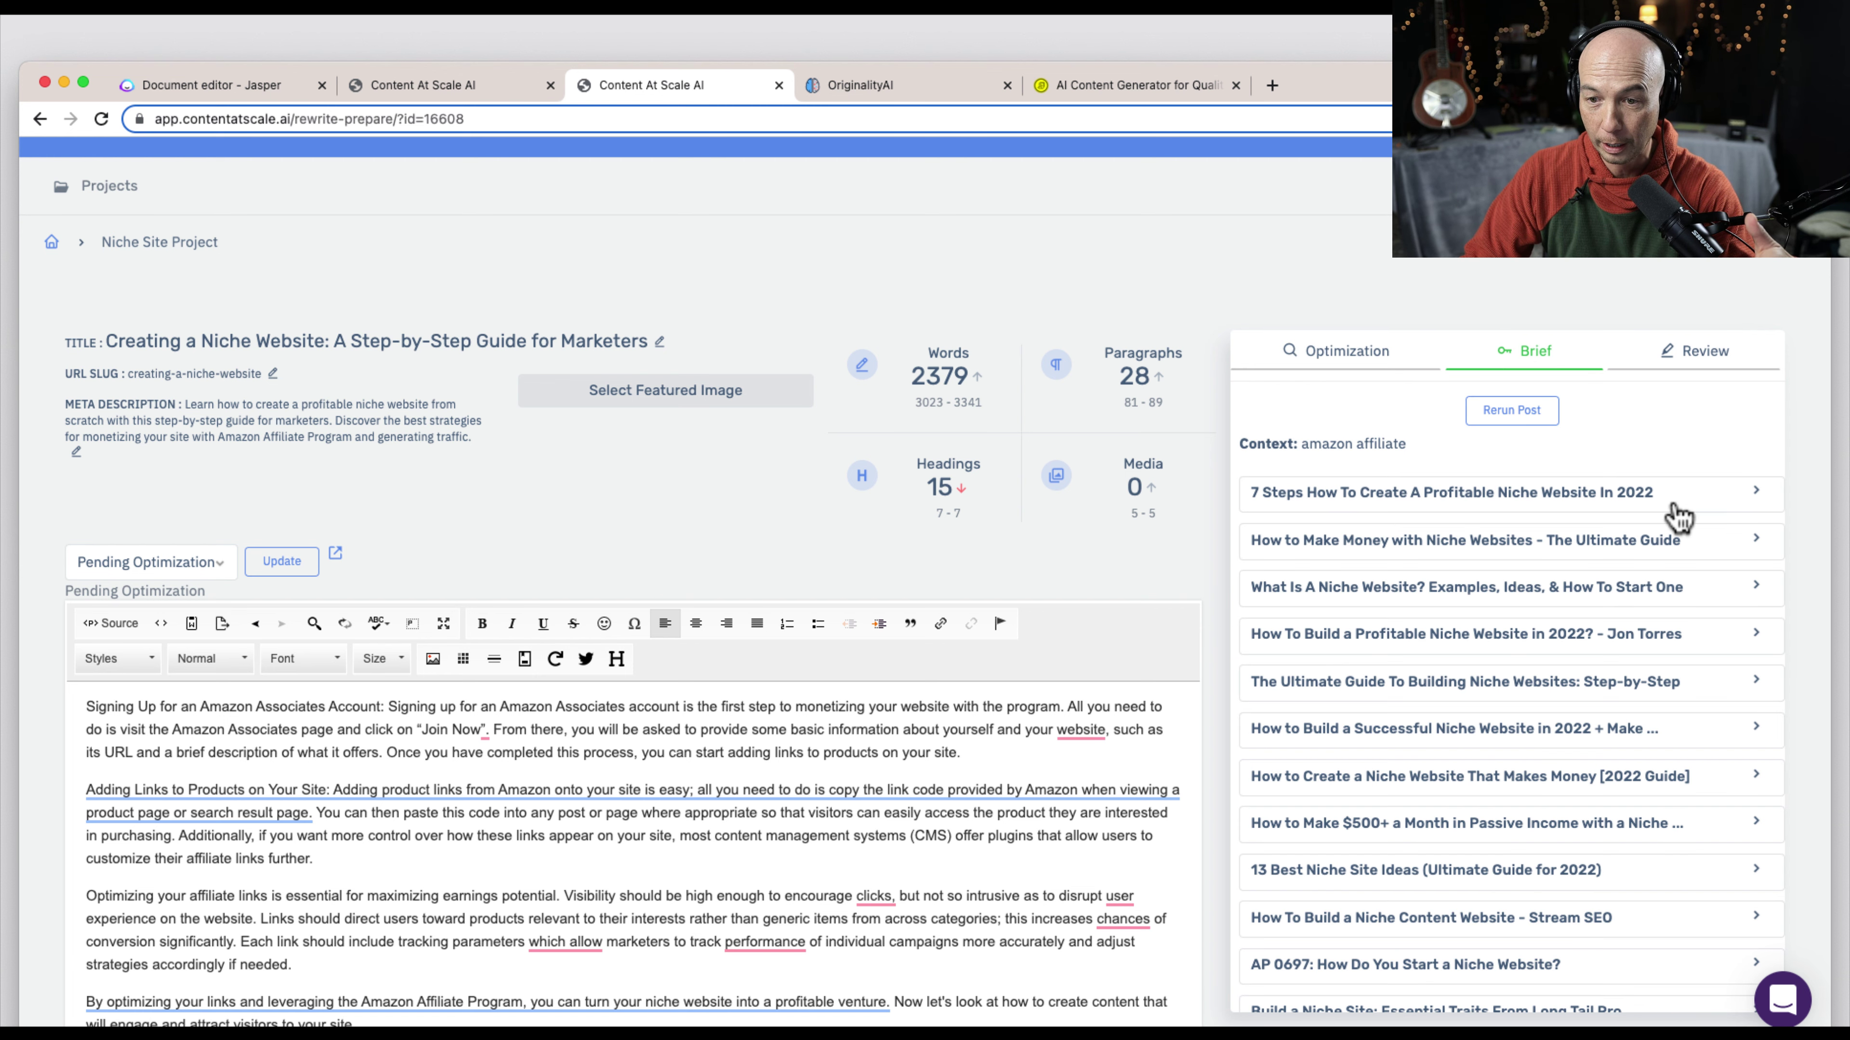
scroll(1396, 624, "down", 3)
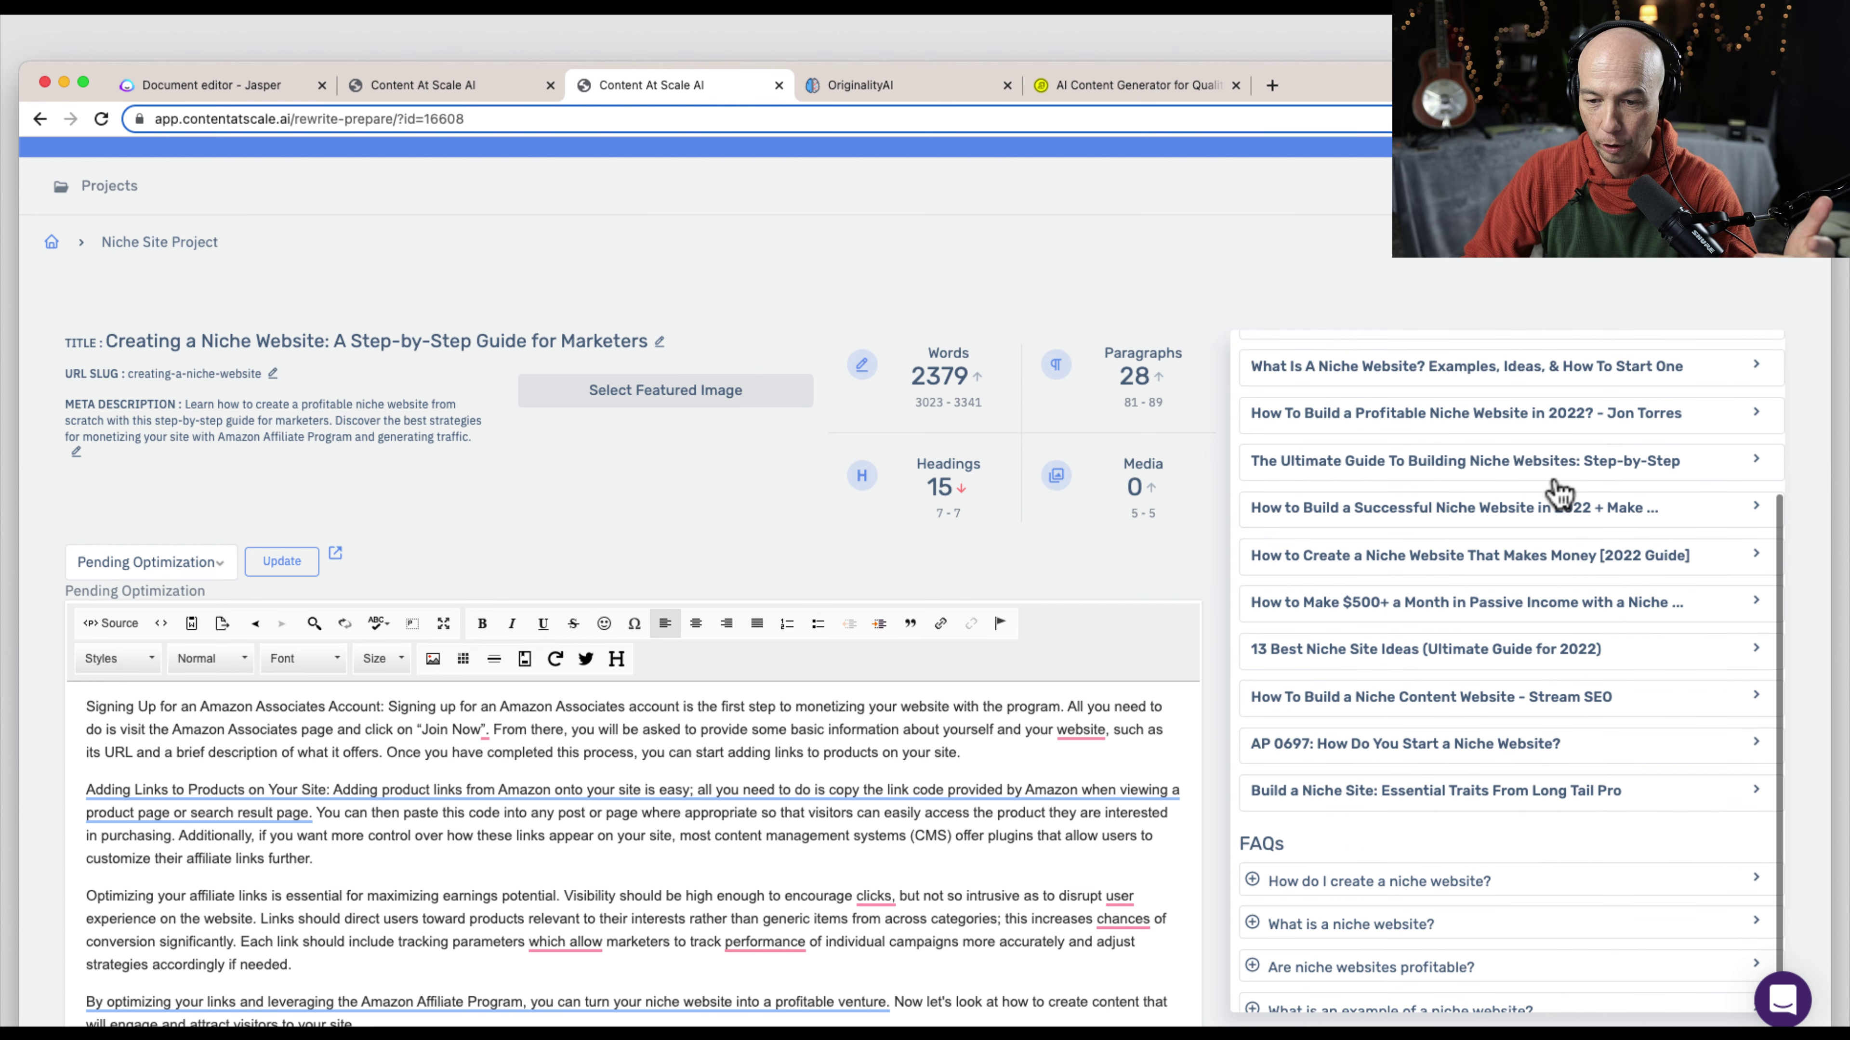
scroll(1548, 539, "up", 3)
left_click(1755, 453)
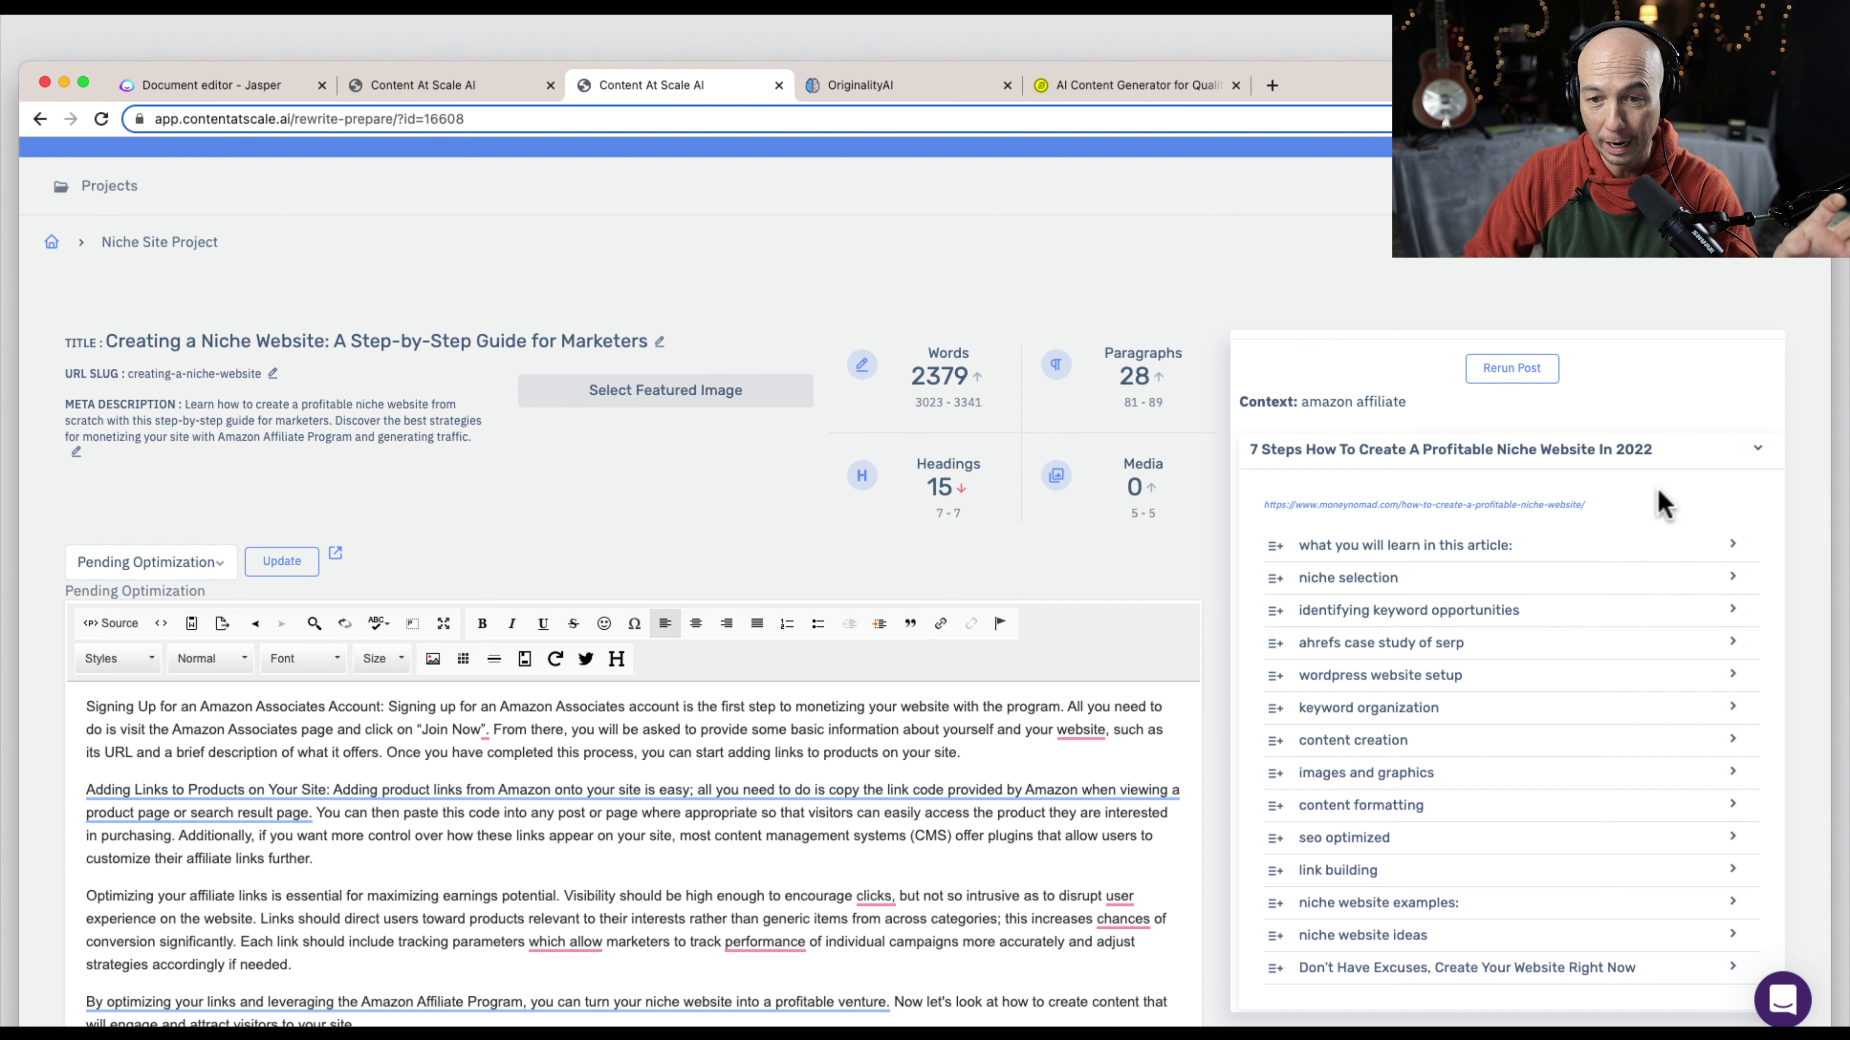
left_click(1755, 449)
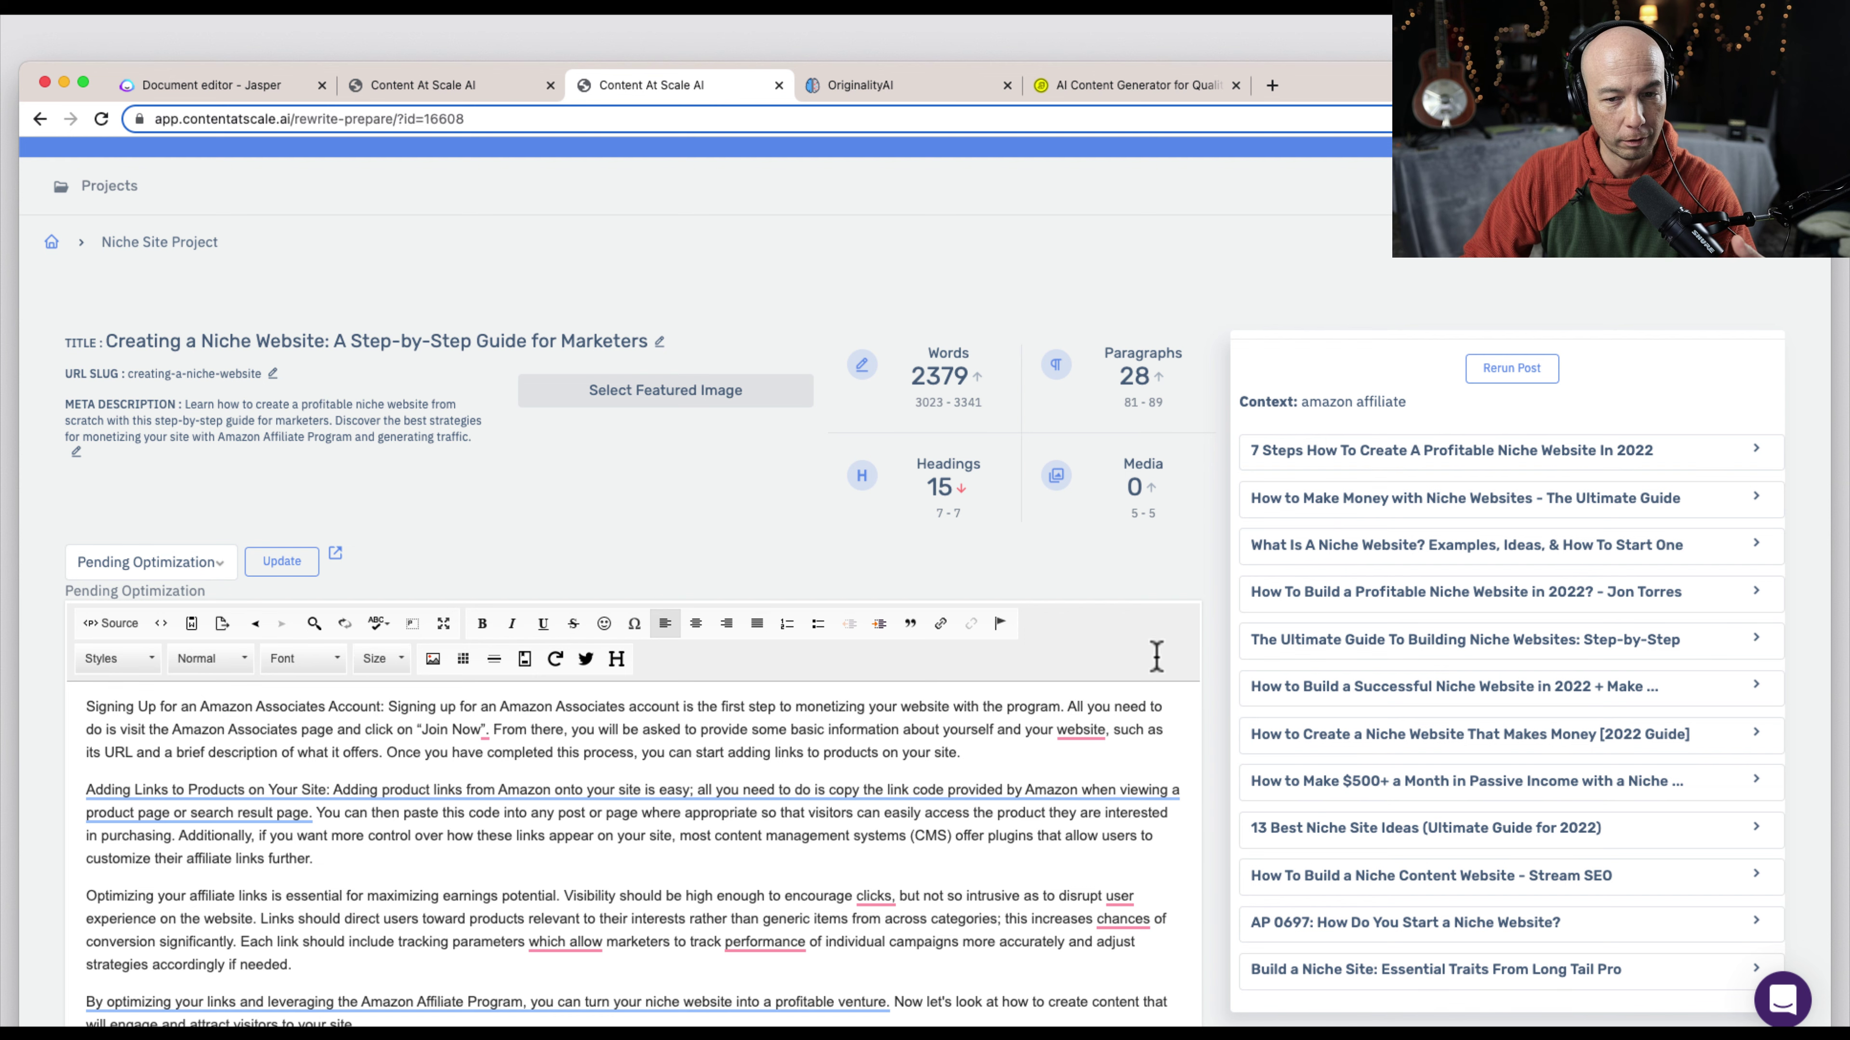
scroll(1551, 608, "up", 2)
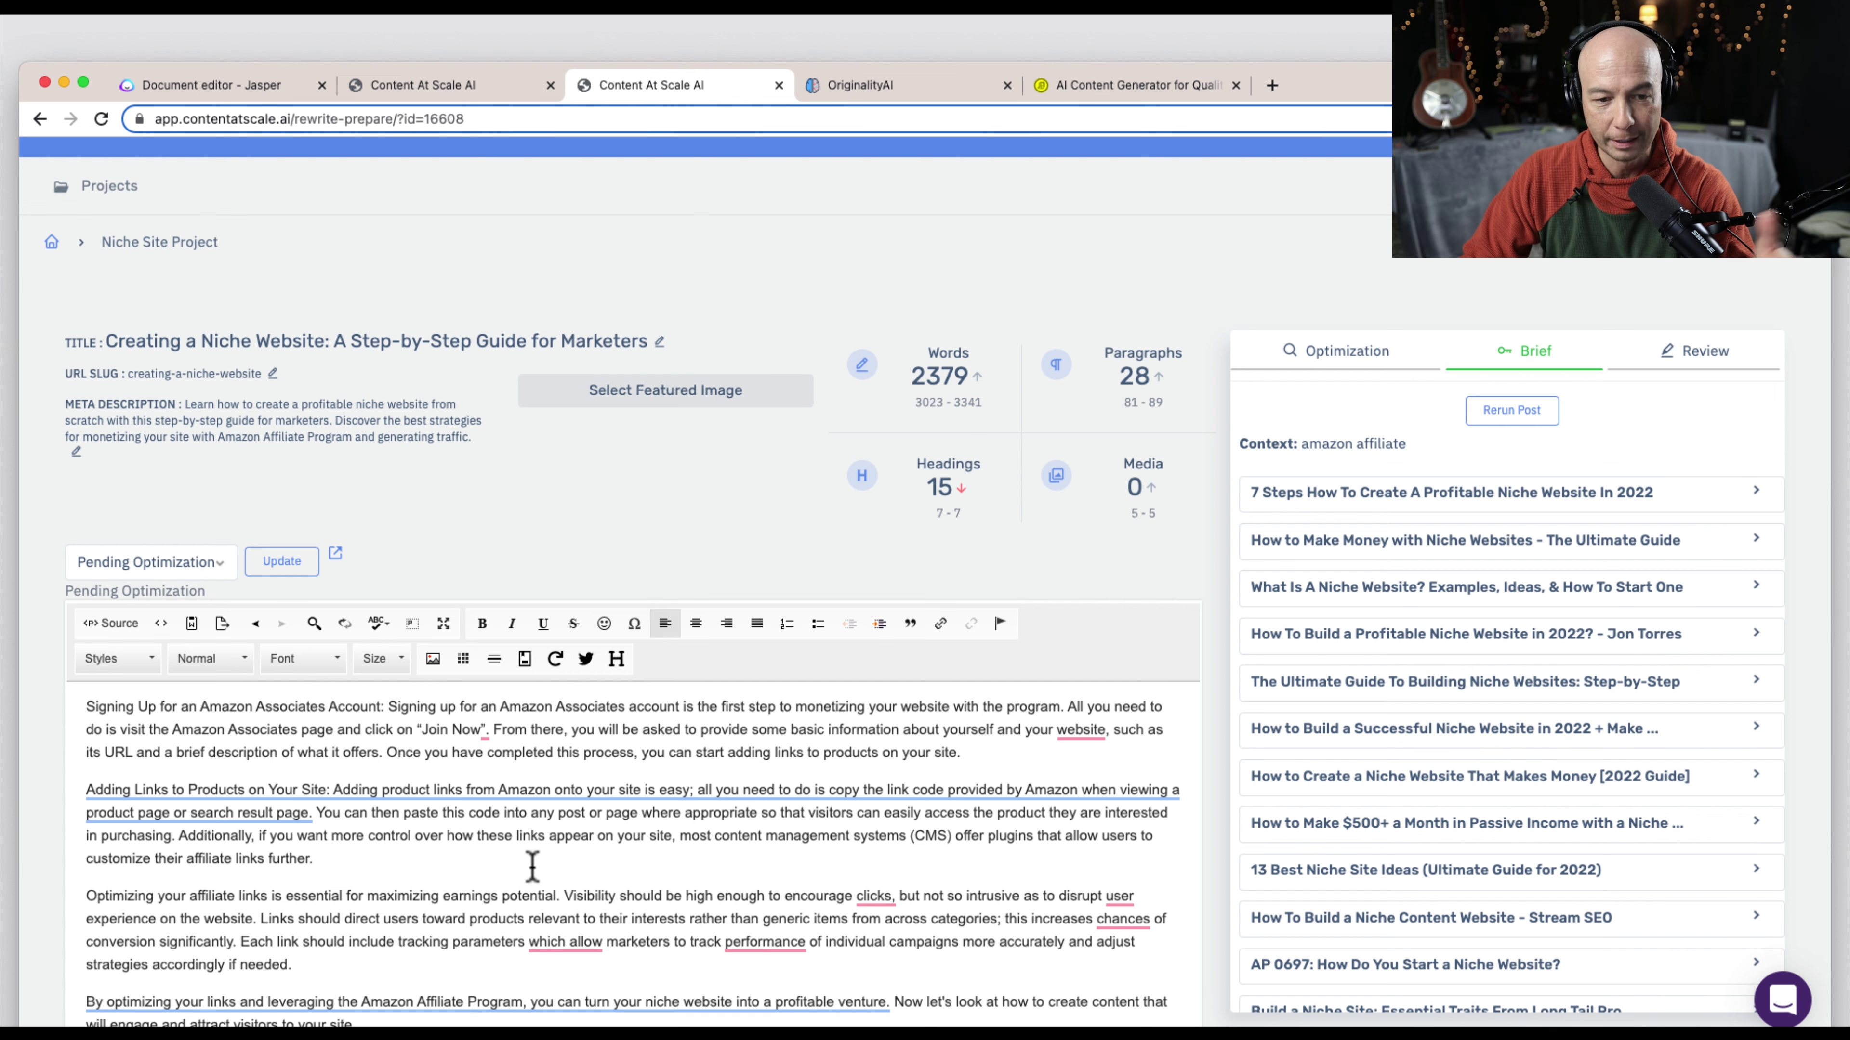
Request a plagiarism scan from the Review panel, then return to the niche site Create Project form
left_click(1705, 369)
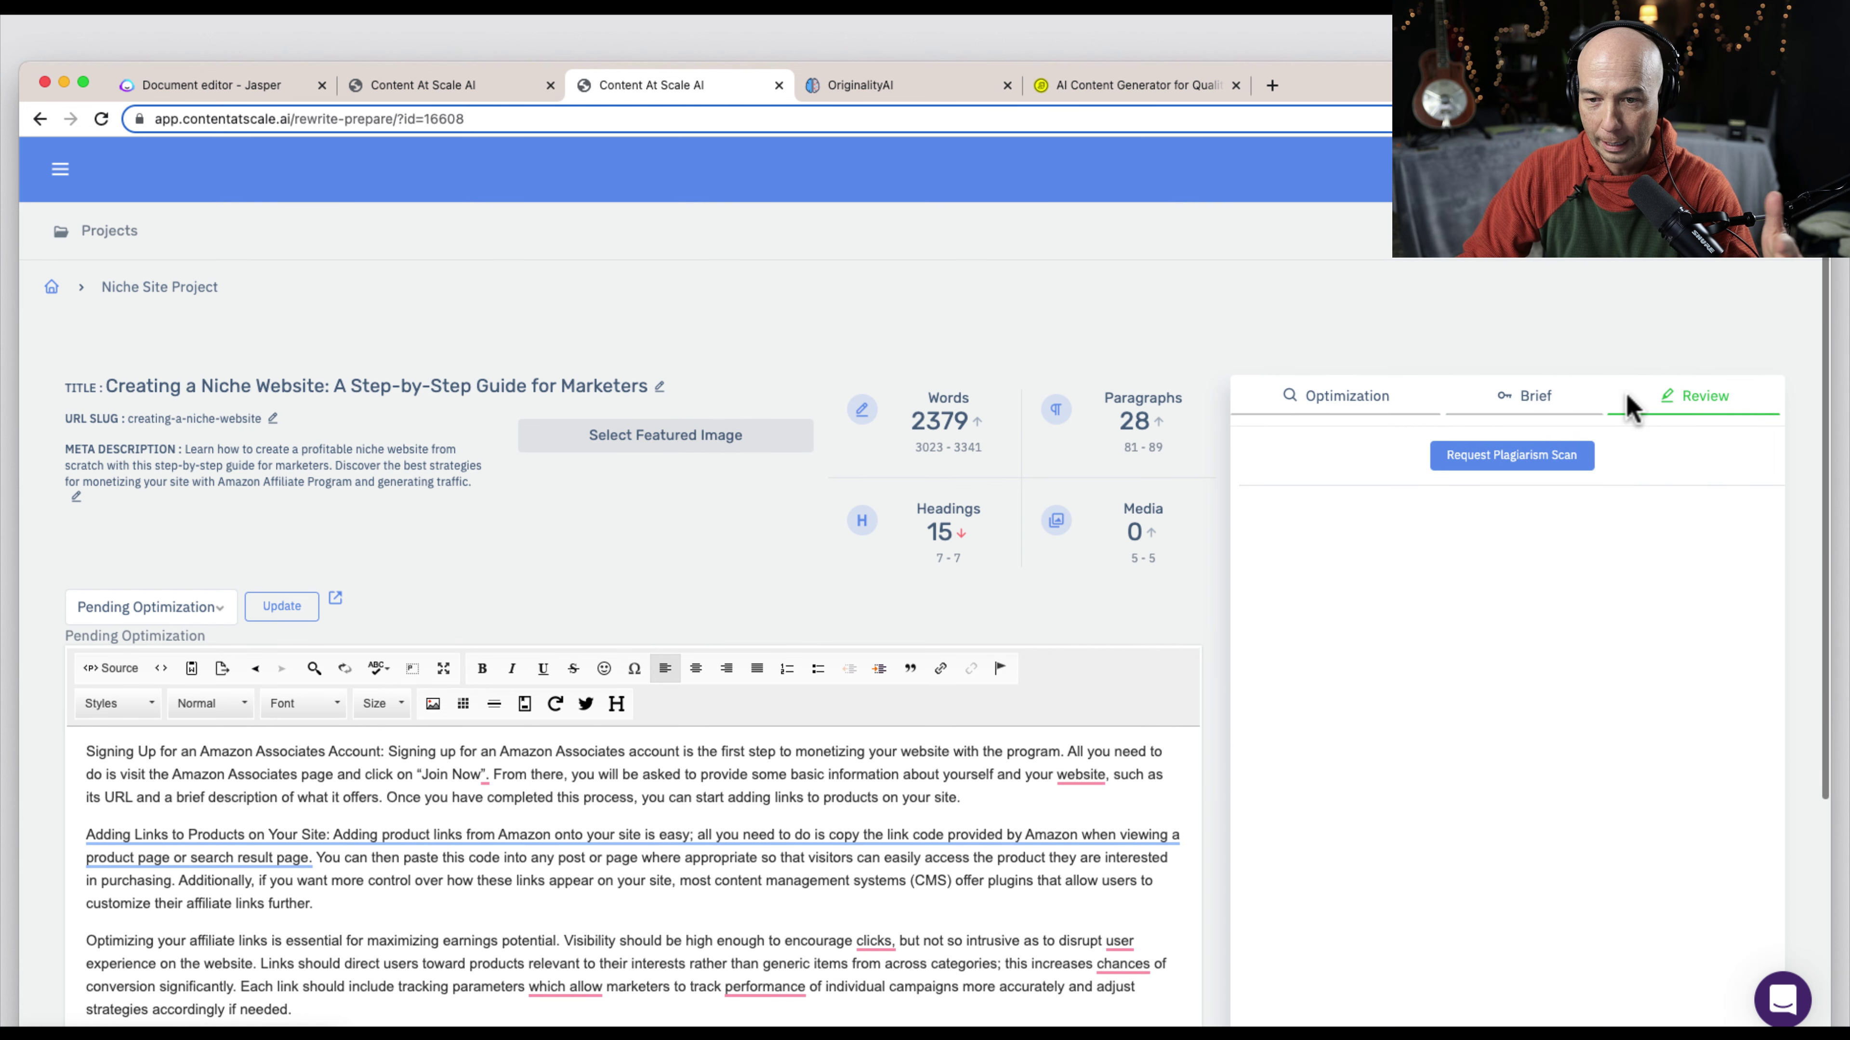
left_click(1494, 463)
left_click(1530, 399)
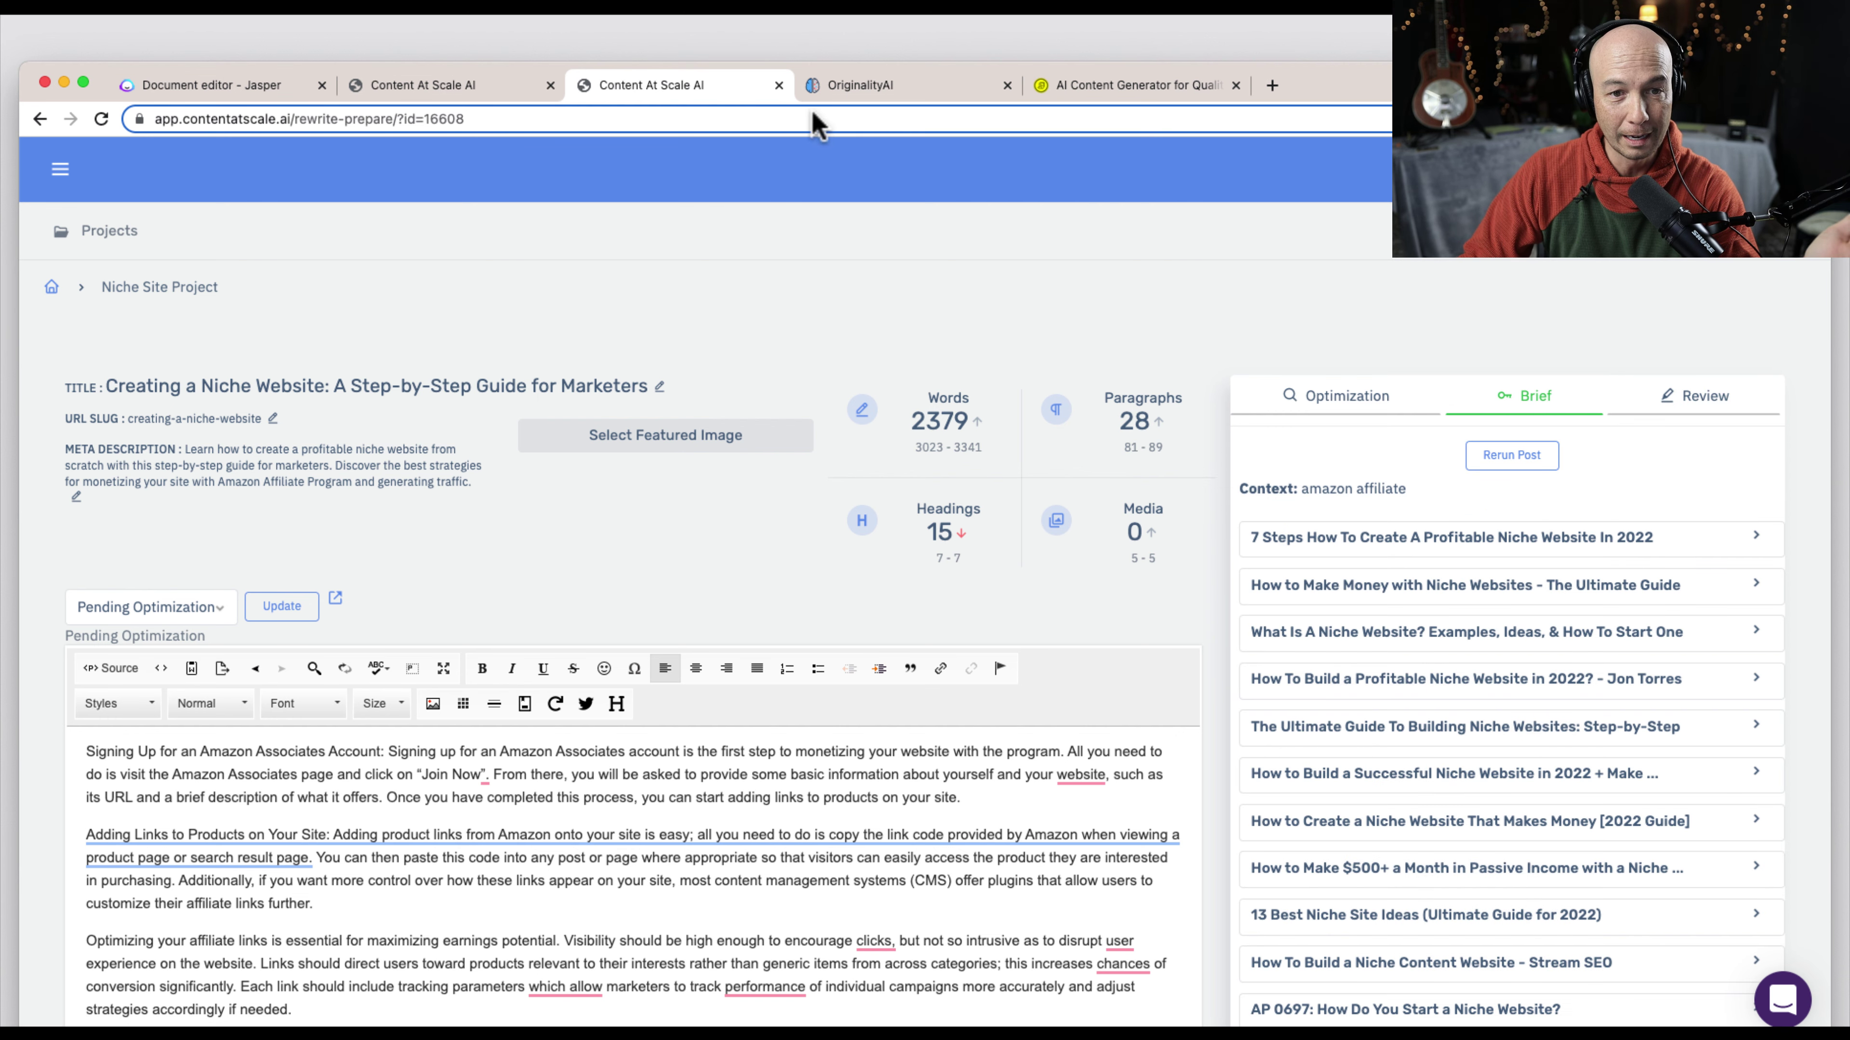
left_click(393, 84)
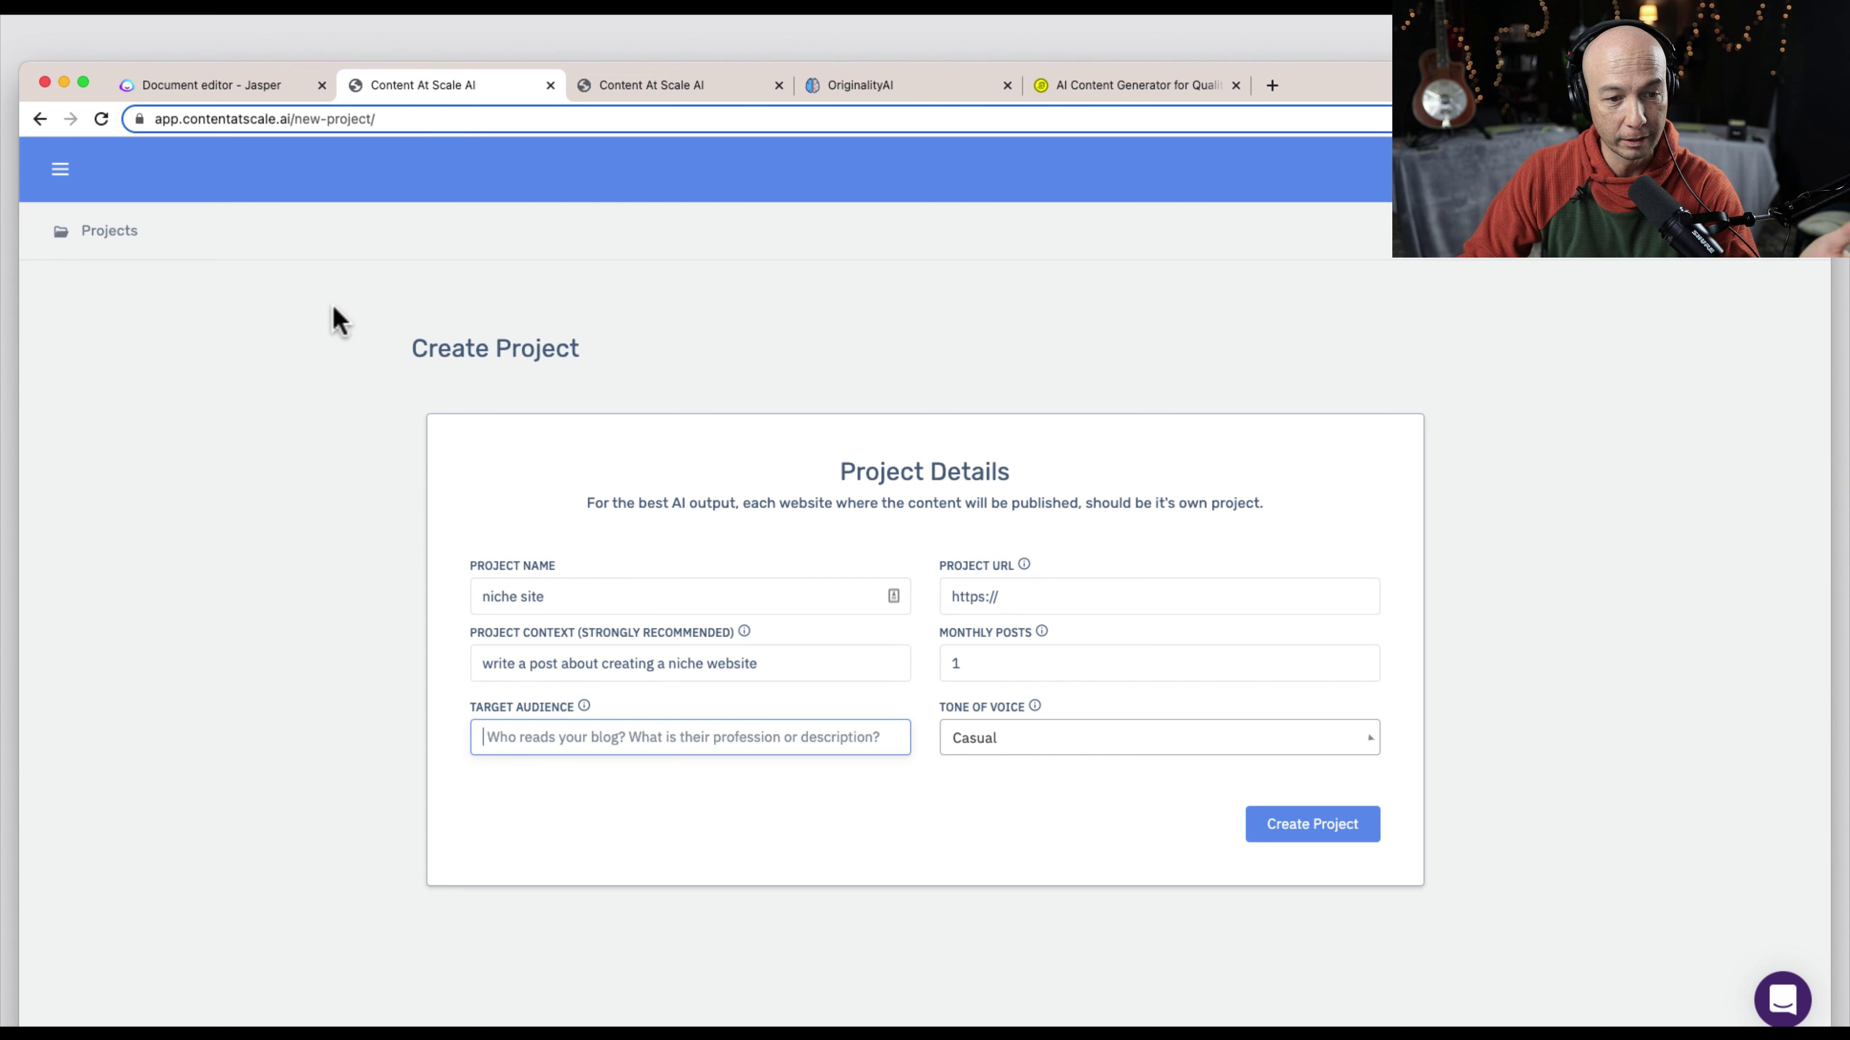
left_click(796, 37)
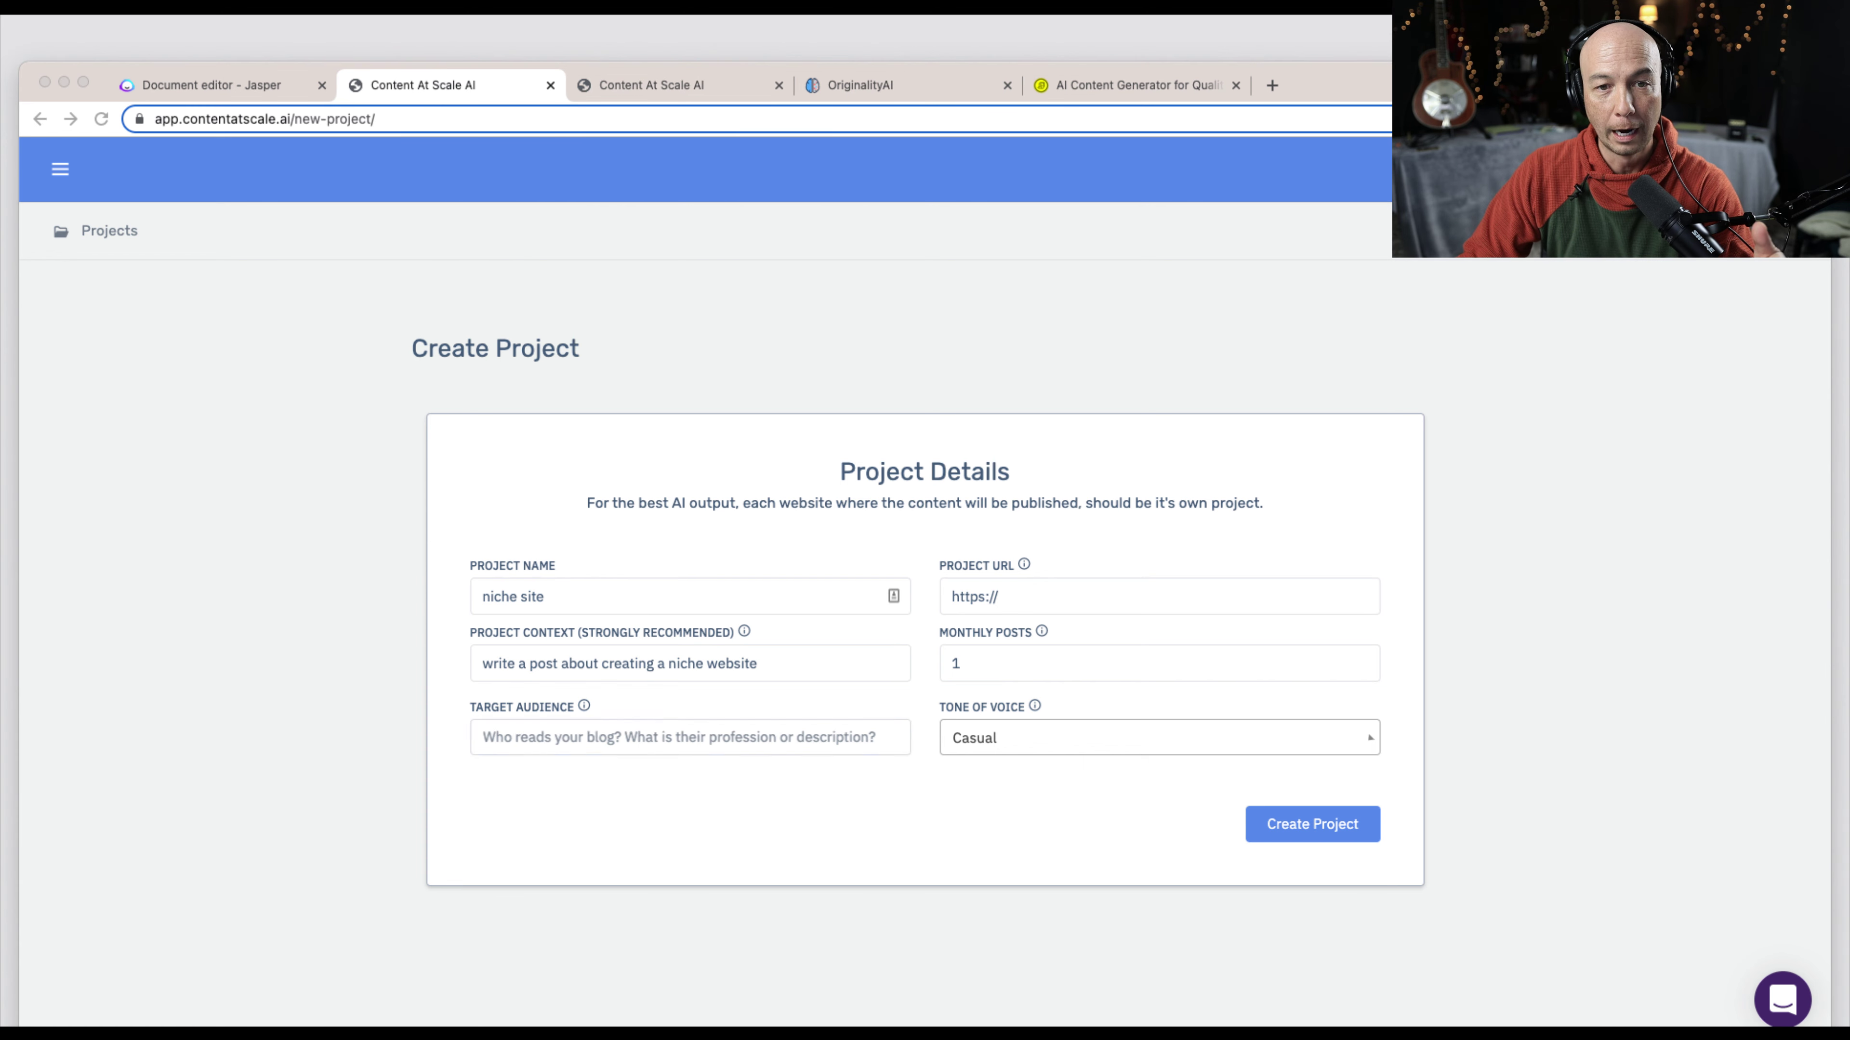